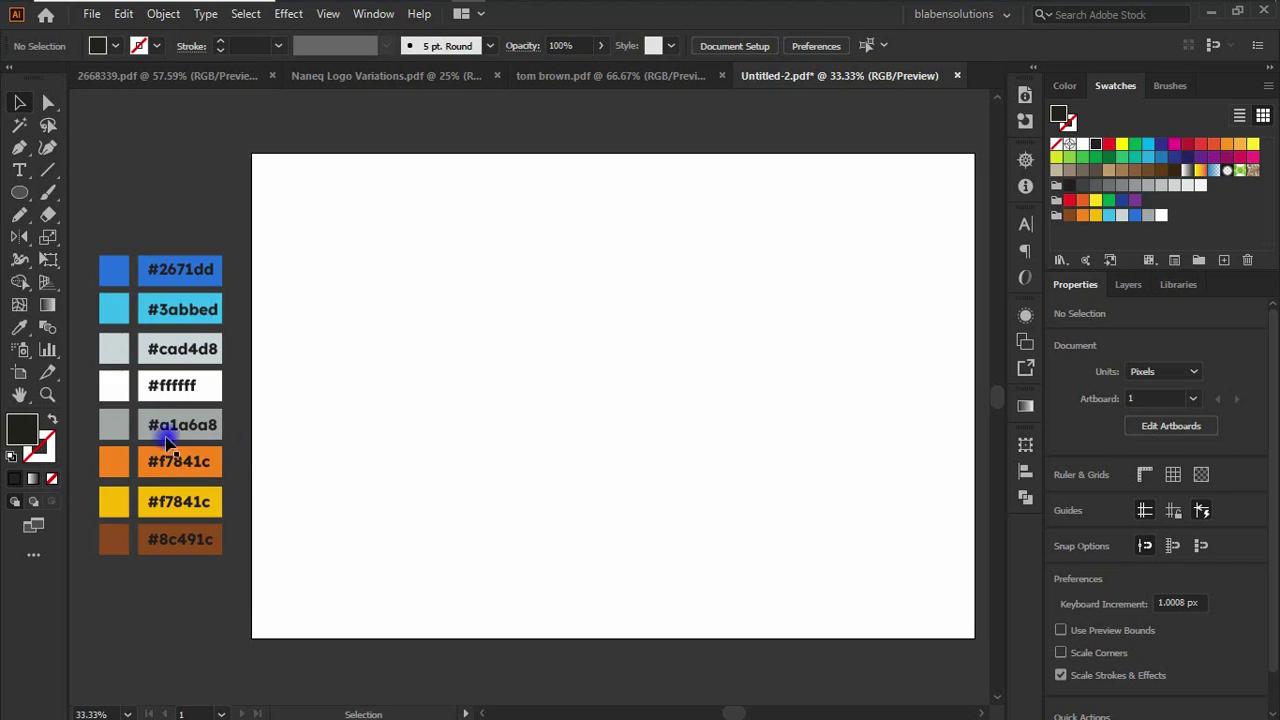
- Draw a gradient-filled rectangle about 1529 × 1053 px that covers the whole artboard and slightly overlaps its edges
left_click(29, 481)
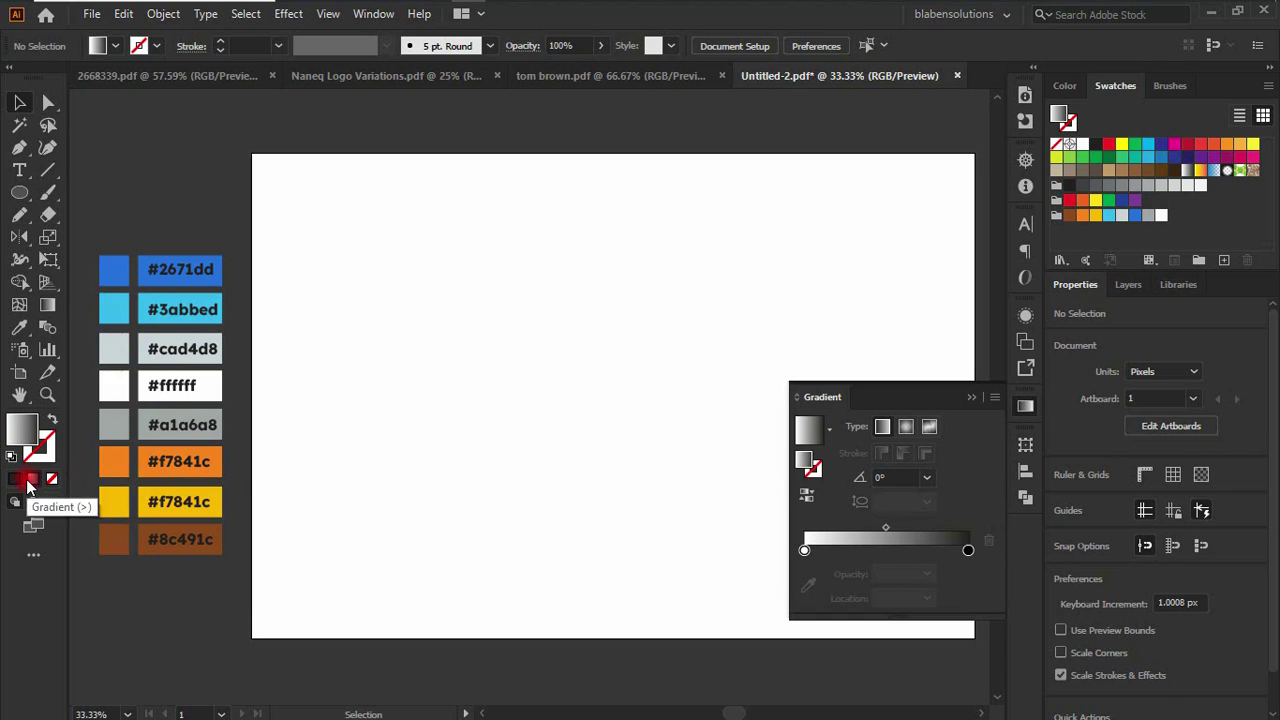
left_click(973, 399)
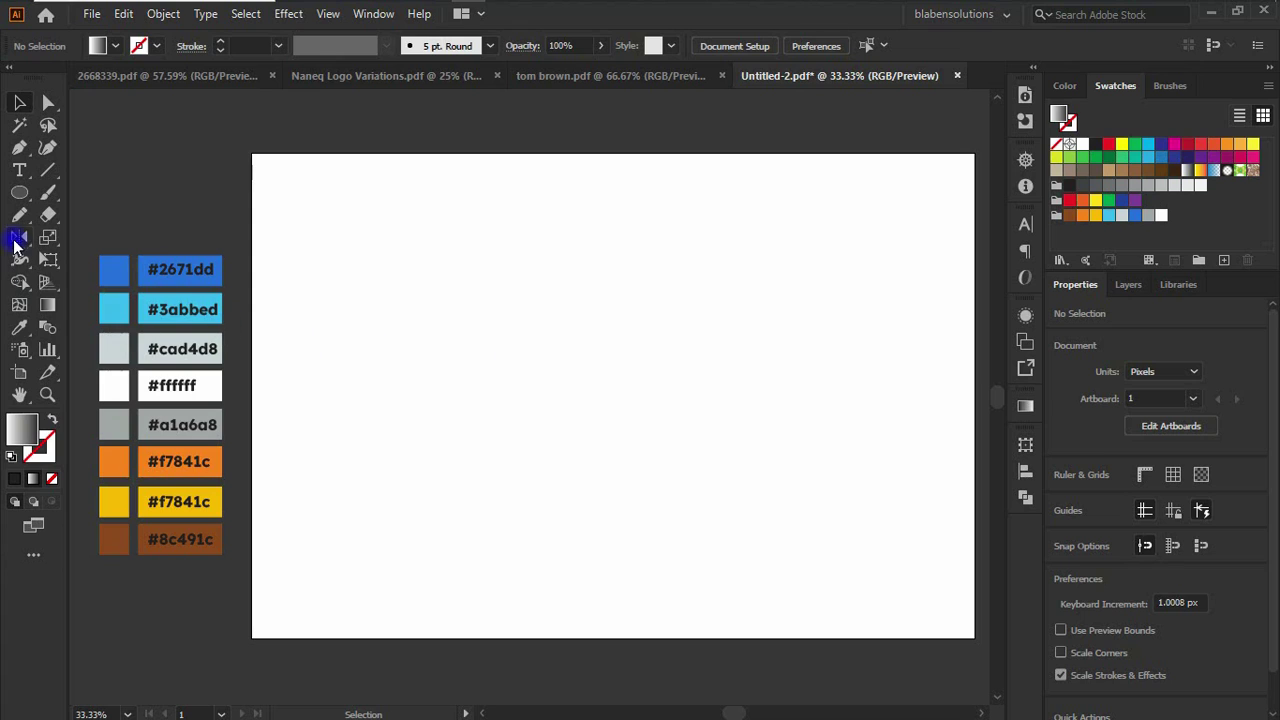
left_click(19, 192)
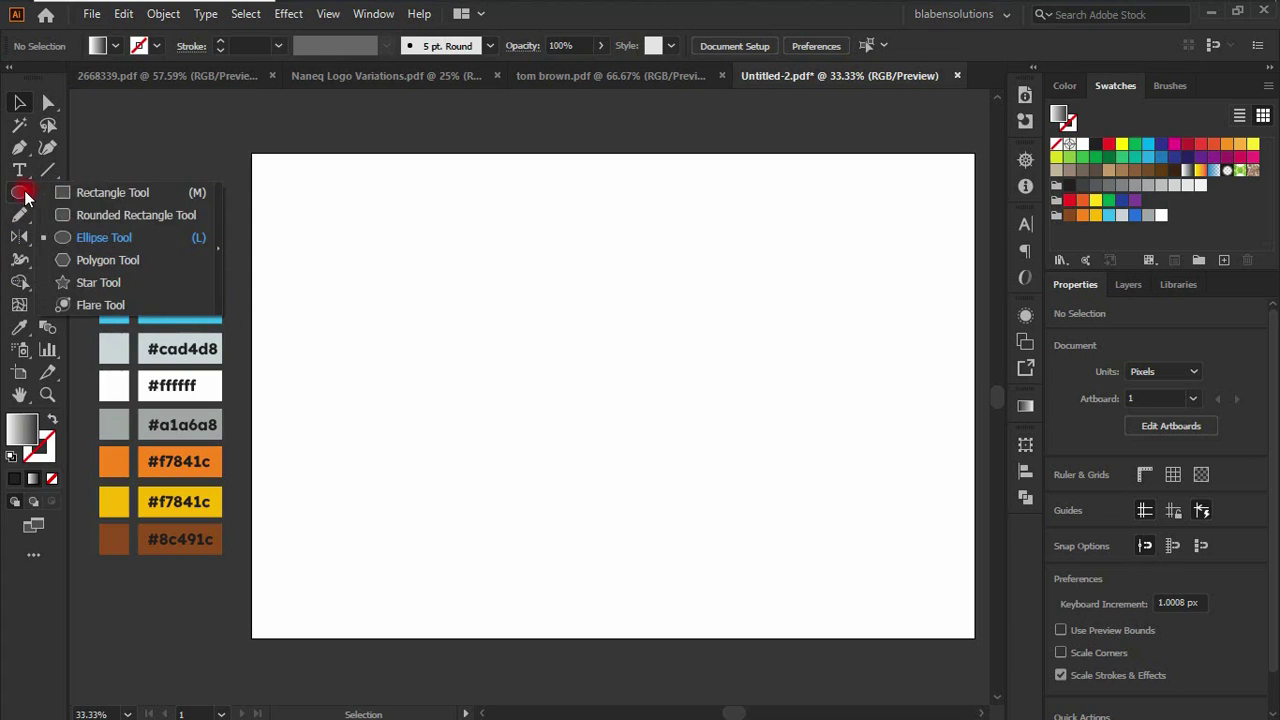
left_click(80, 193)
left_click_drag(239, 136, 707, 399)
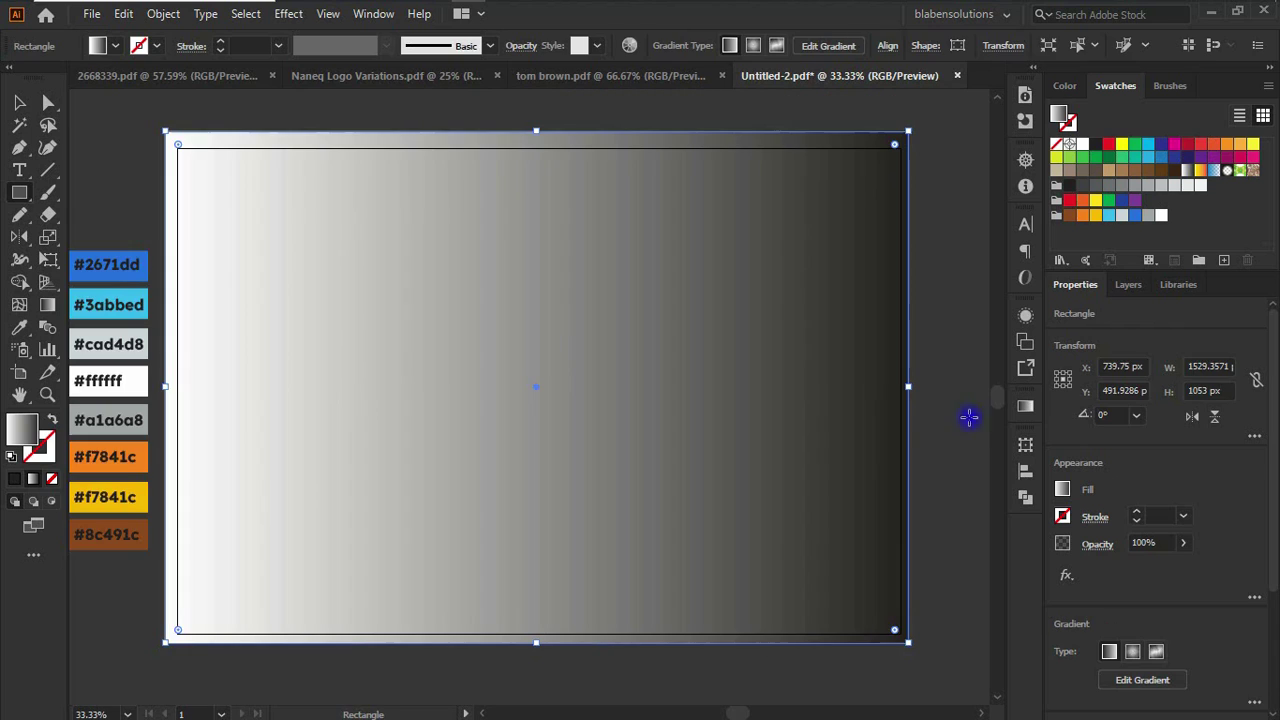
- Make the rectangle's gradient radial and sample the palette's #2671dd blue for its outer color stop
left_click(1025, 405)
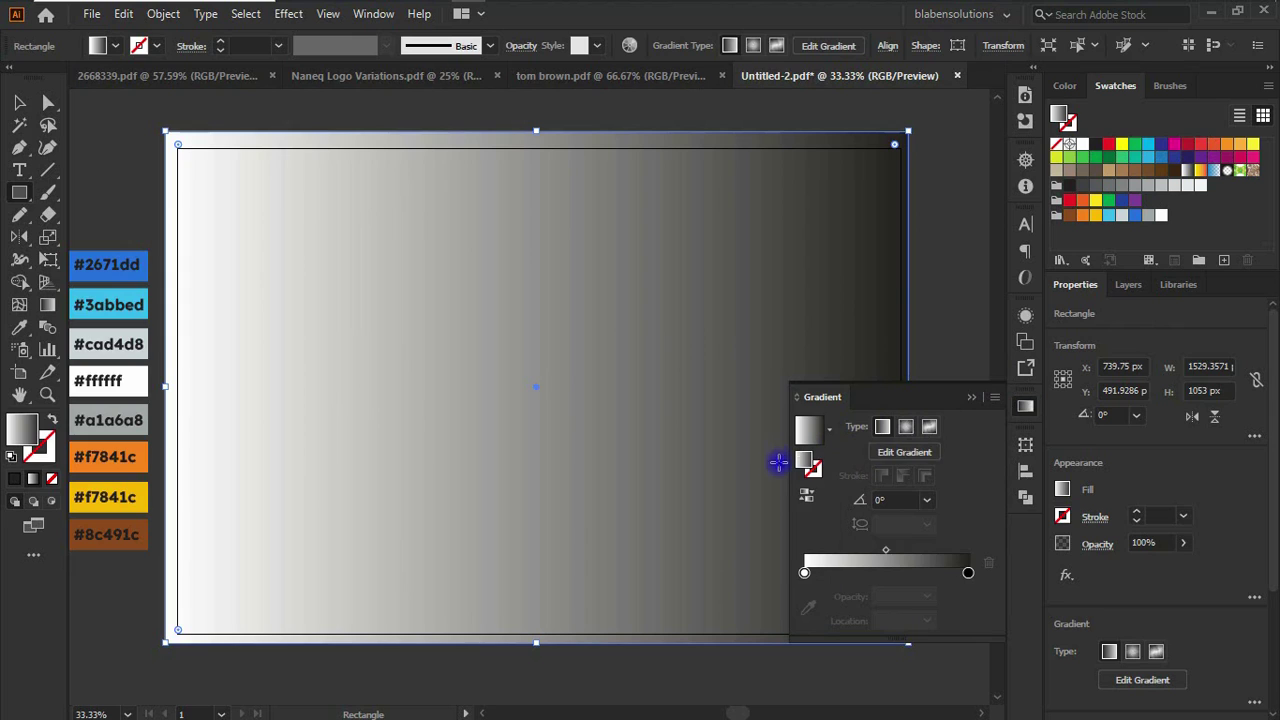
left_click(906, 428)
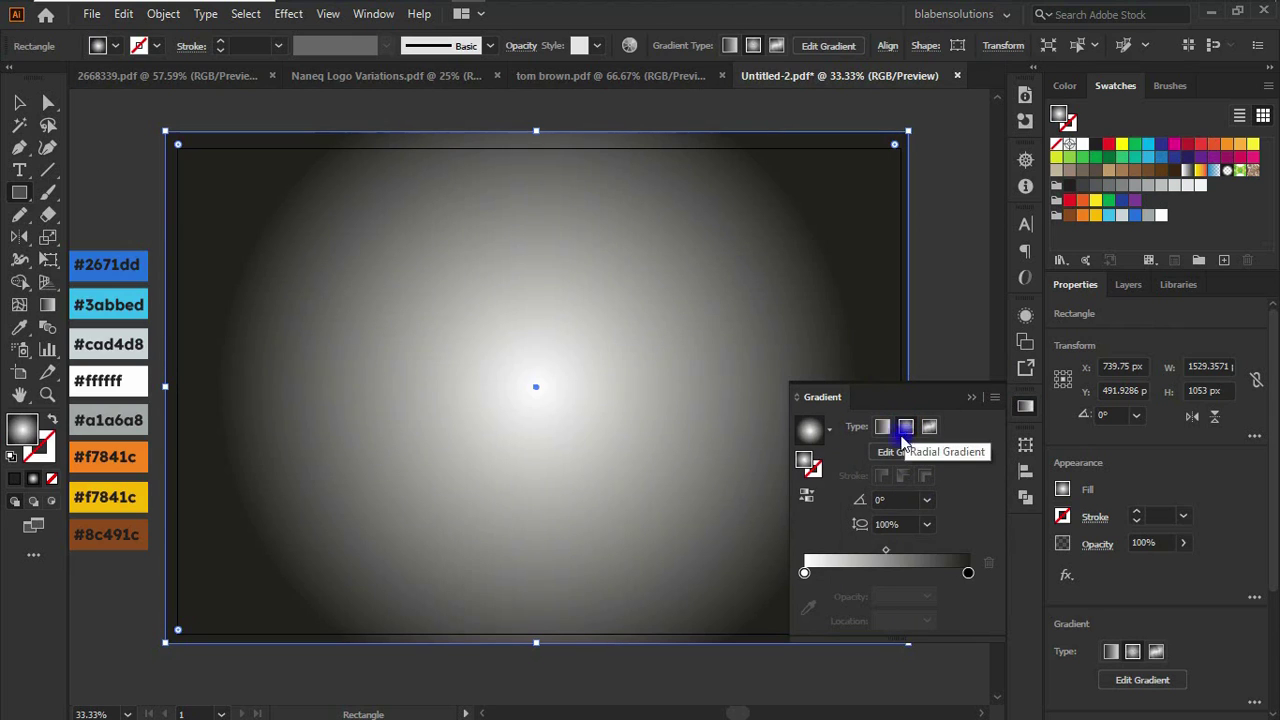
left_click(968, 574)
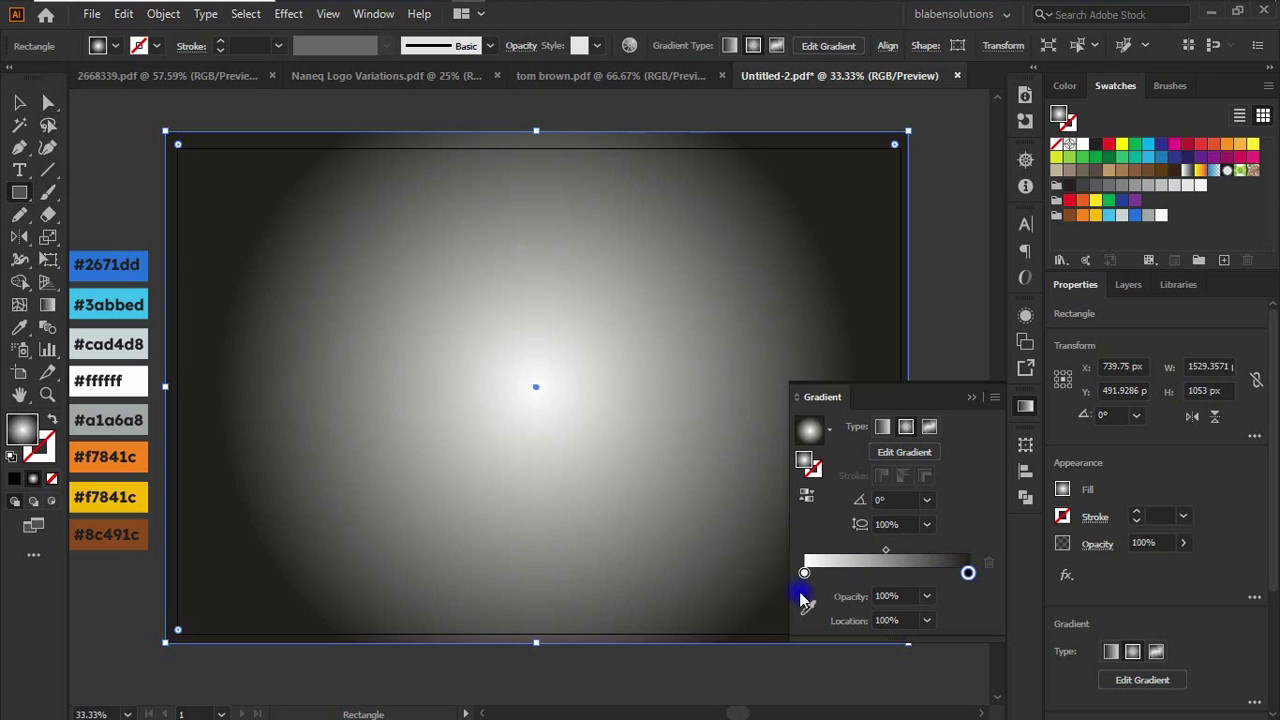
left_click(805, 601)
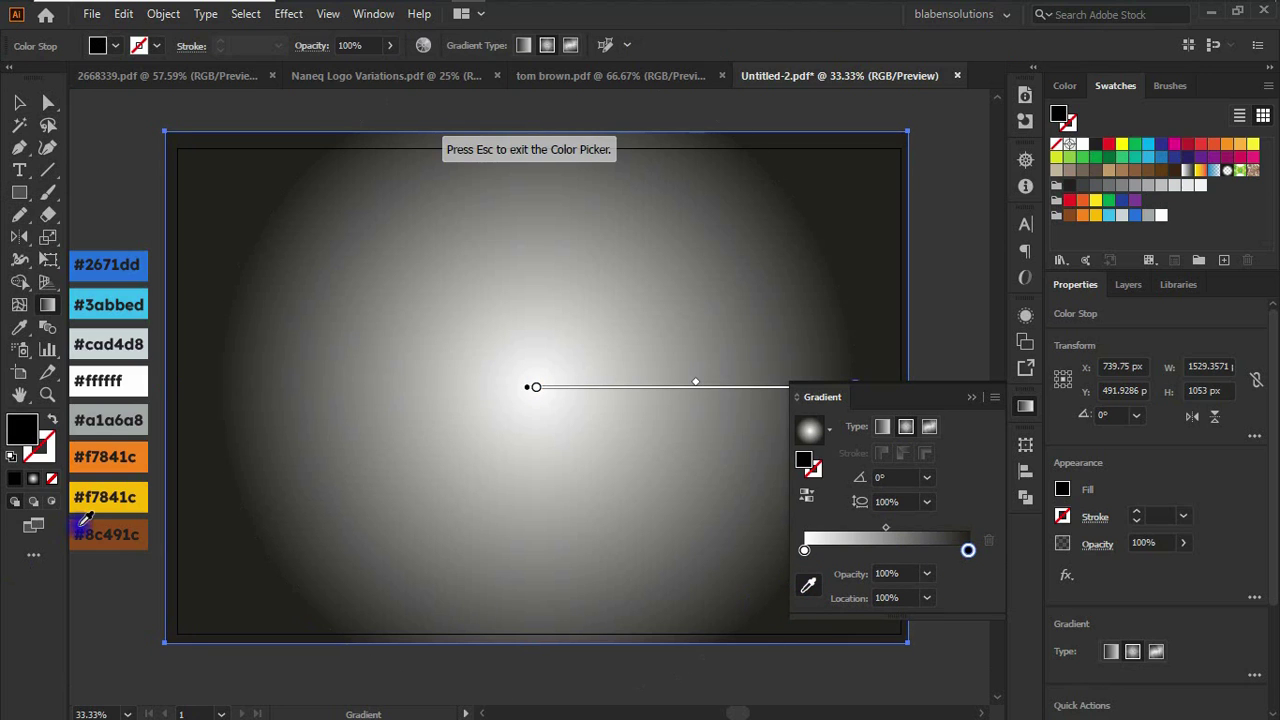
left_click_drag(113, 285, 352, 278)
left_click(274, 255)
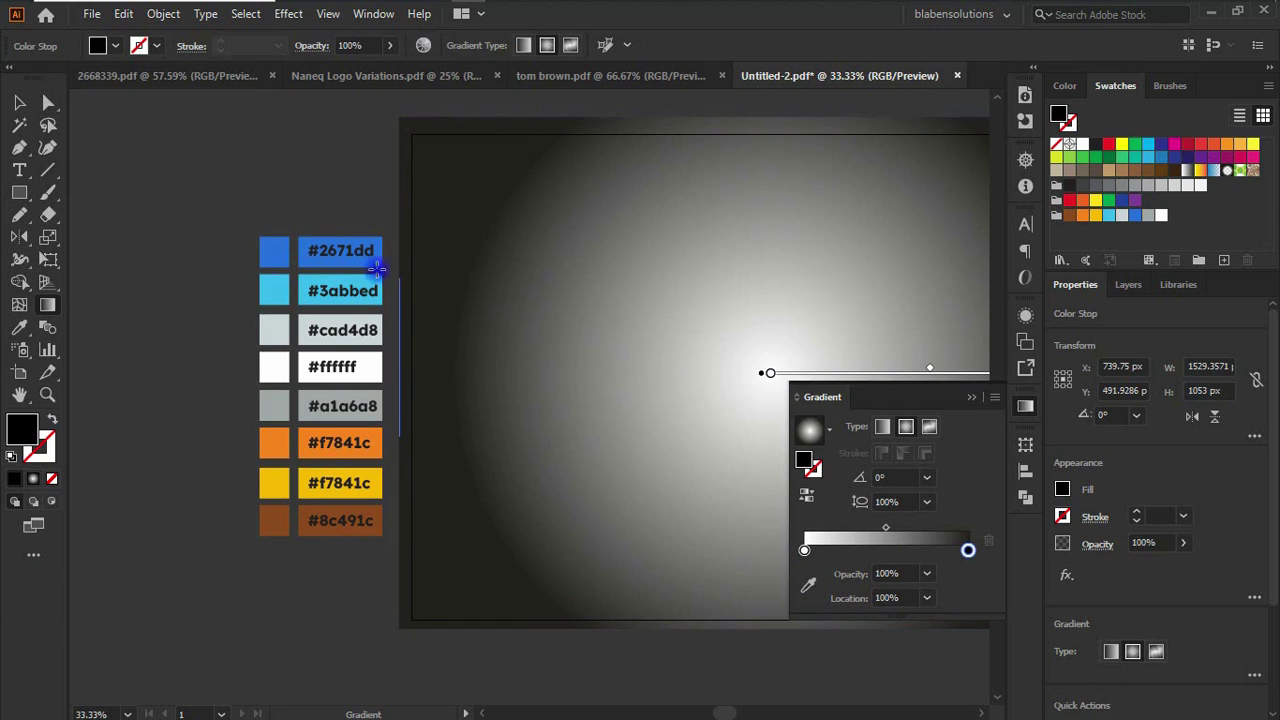
left_click(810, 587)
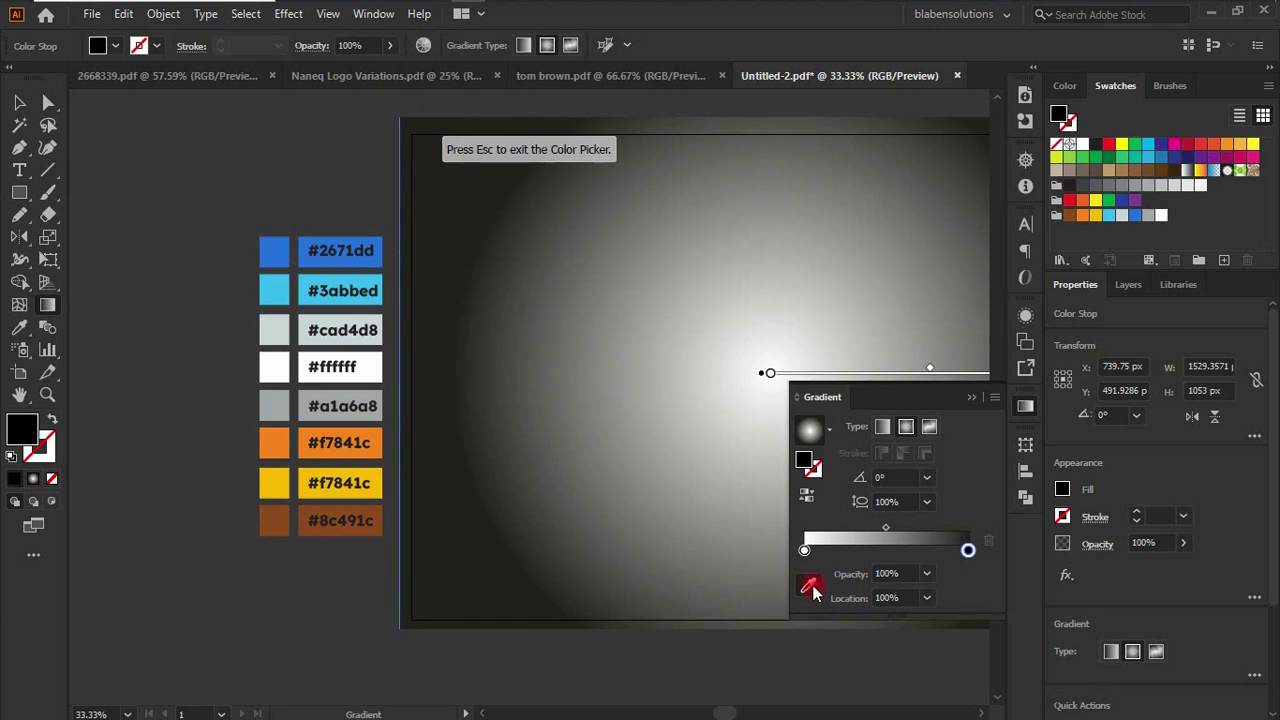
left_click(274, 251)
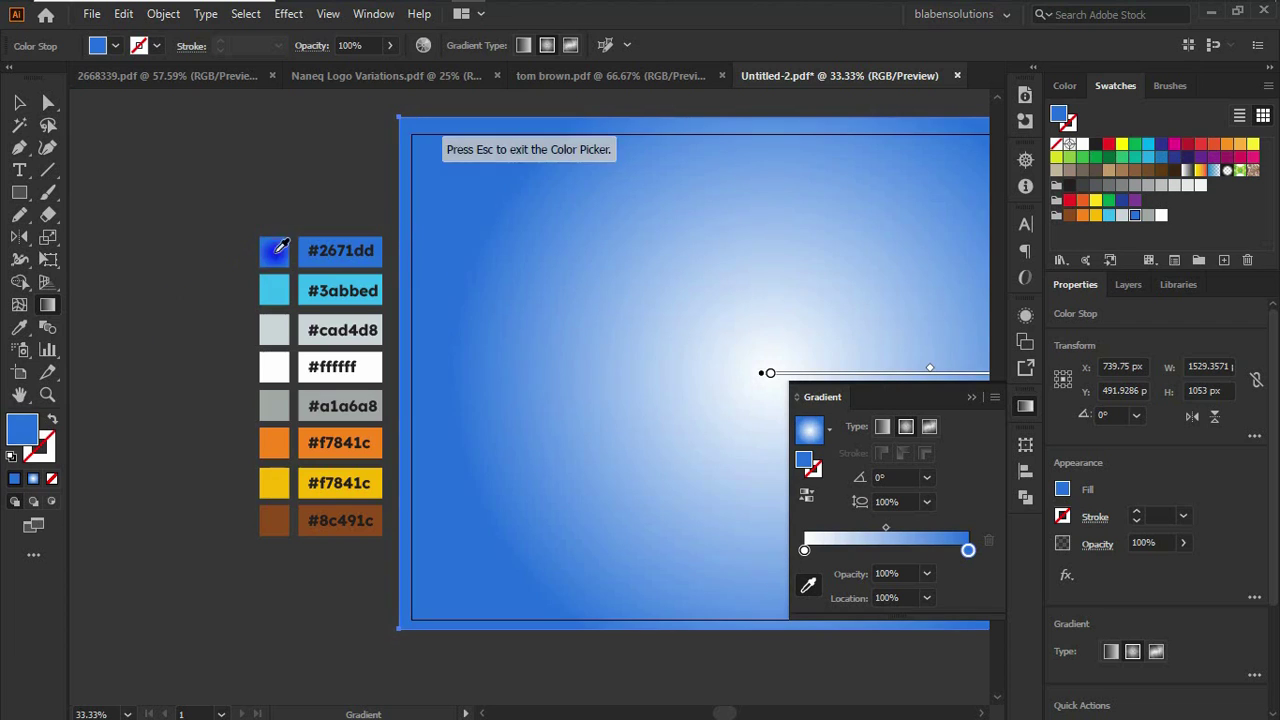
- Sample the palette's #3abbed light blue for the inner color stop of the background gradient
left_click(804, 550)
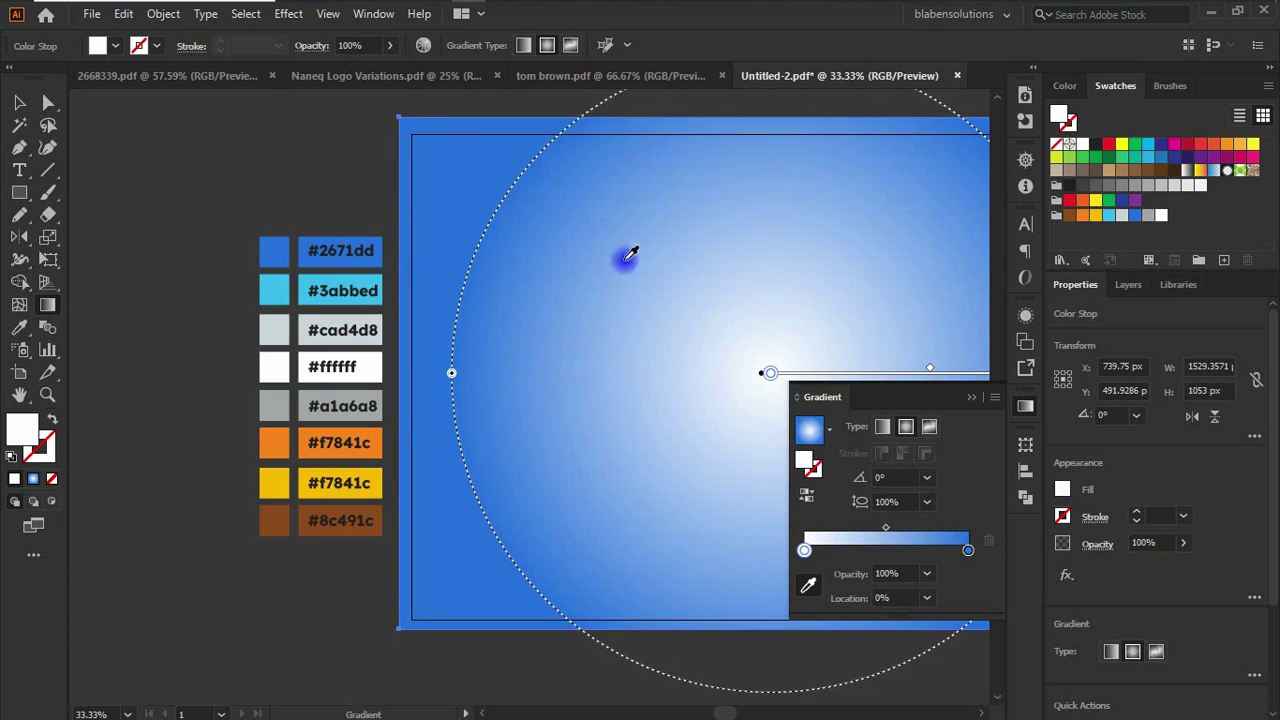
left_click(274, 290)
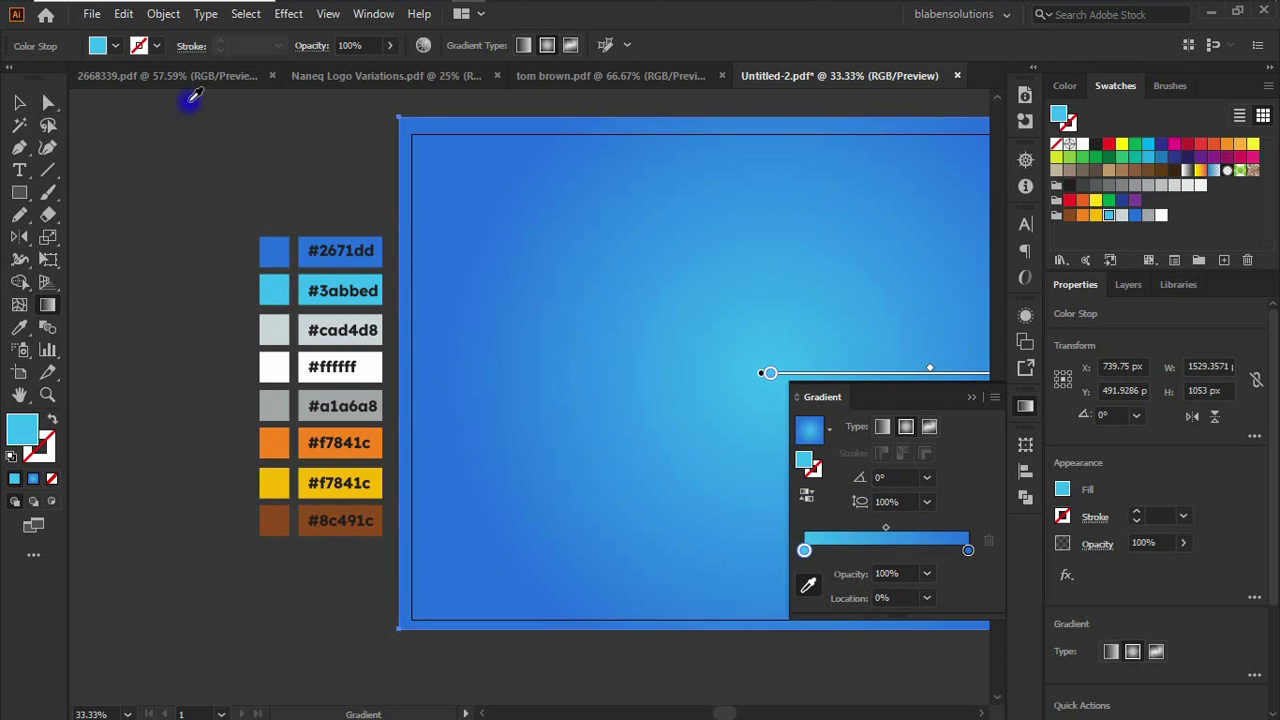
key("v")
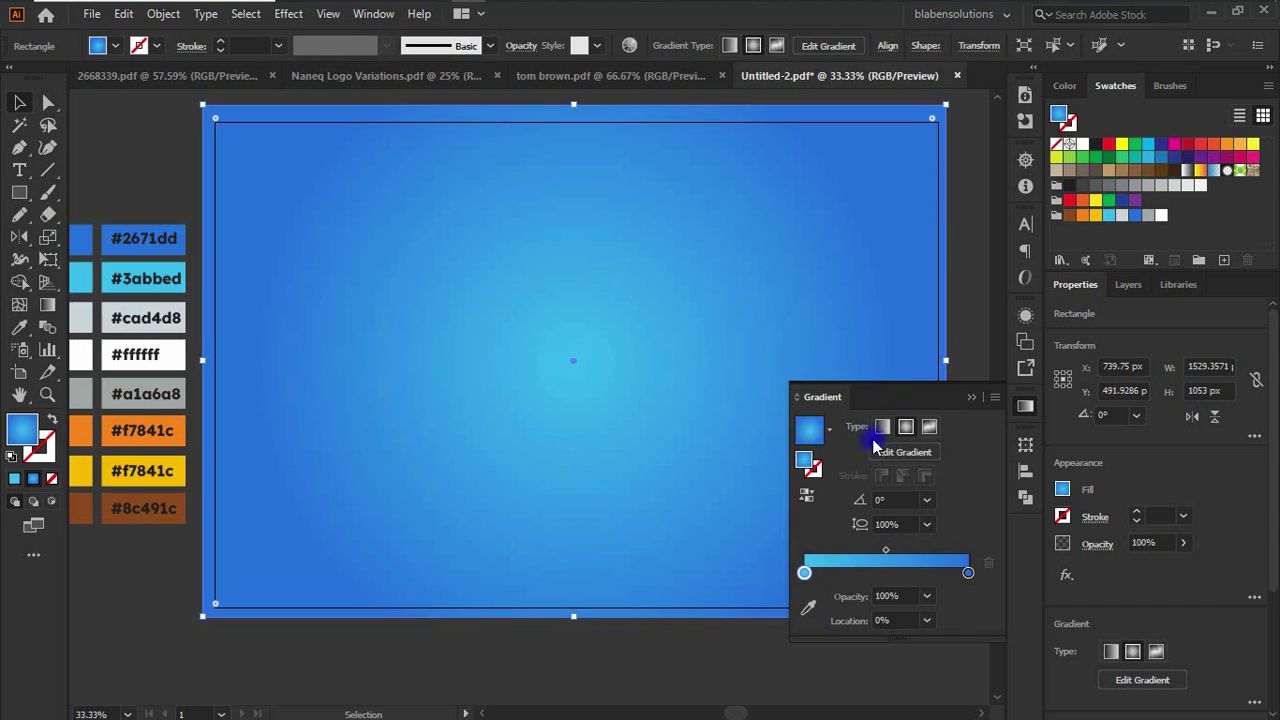
left_click(971, 399)
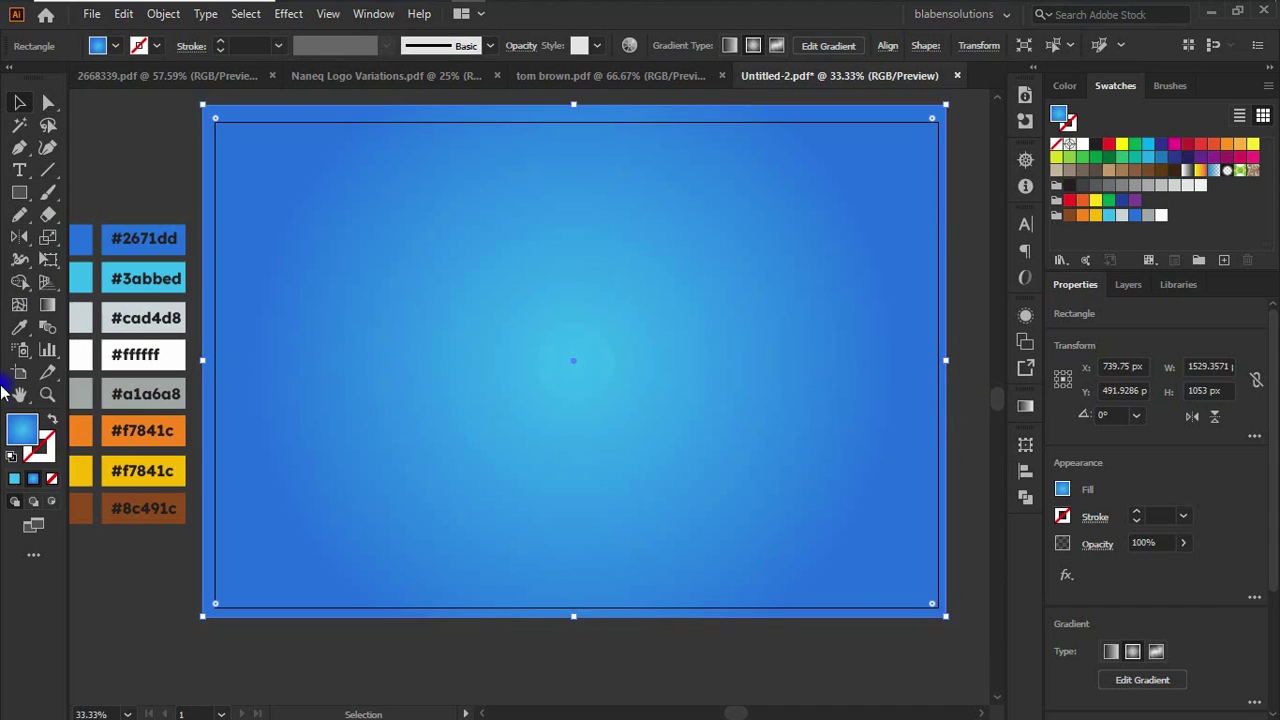
- Place the pasted text "Brown" at 120 pt over the upper middle of the background
left_click(16, 172)
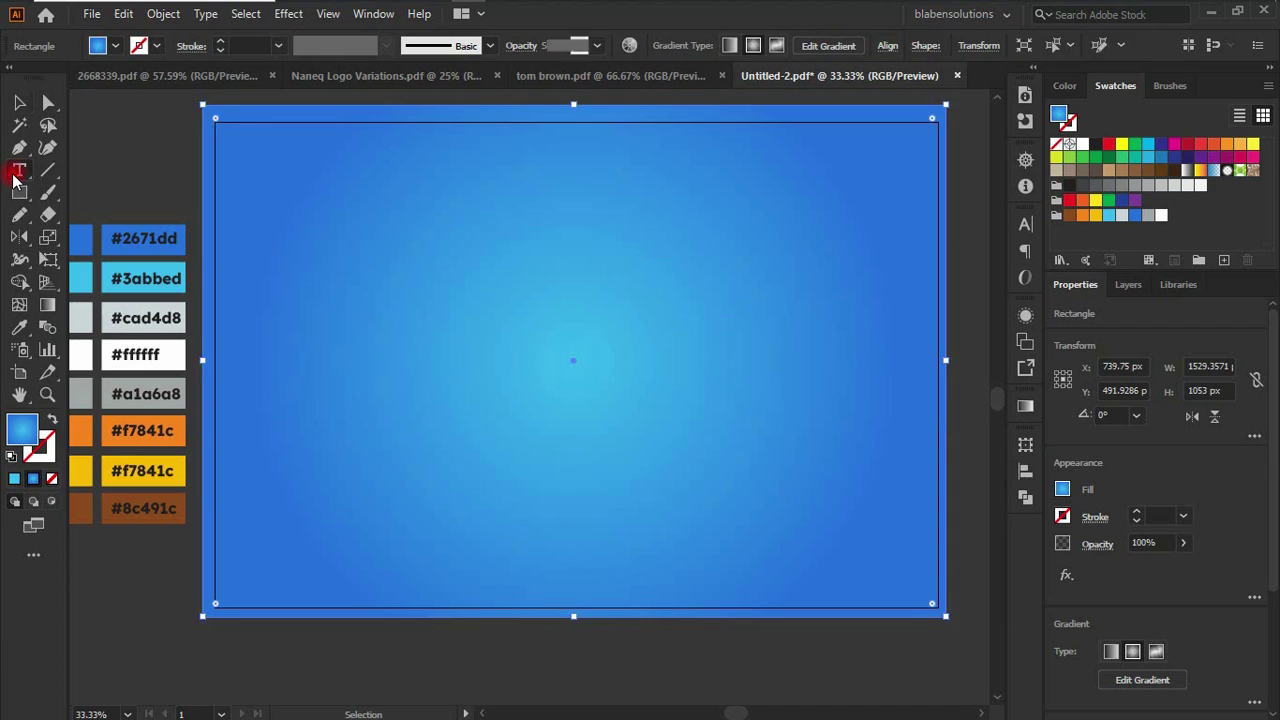
left_click(504, 313)
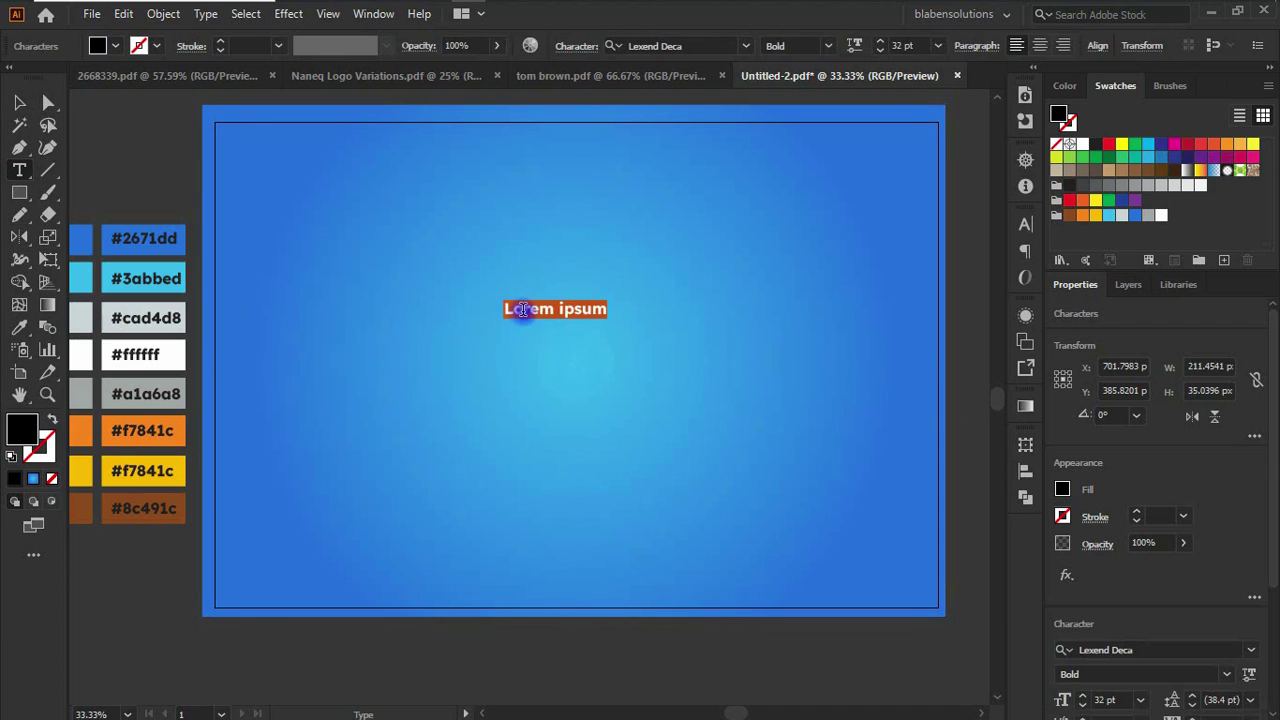
key("ctrl+v")
key("Escape")
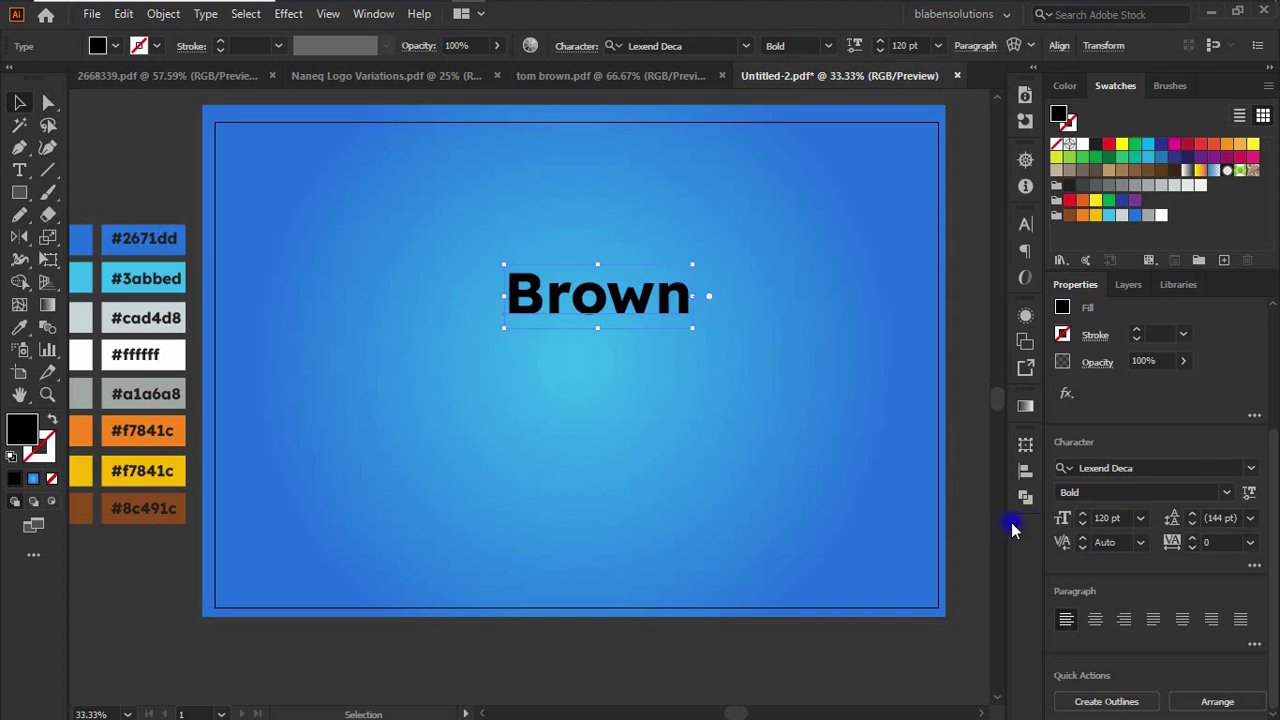
- Change the text's font to ObelixPro Bold and enlarge it to about 207 pt in the middle of the artboard
left_click(1240, 467)
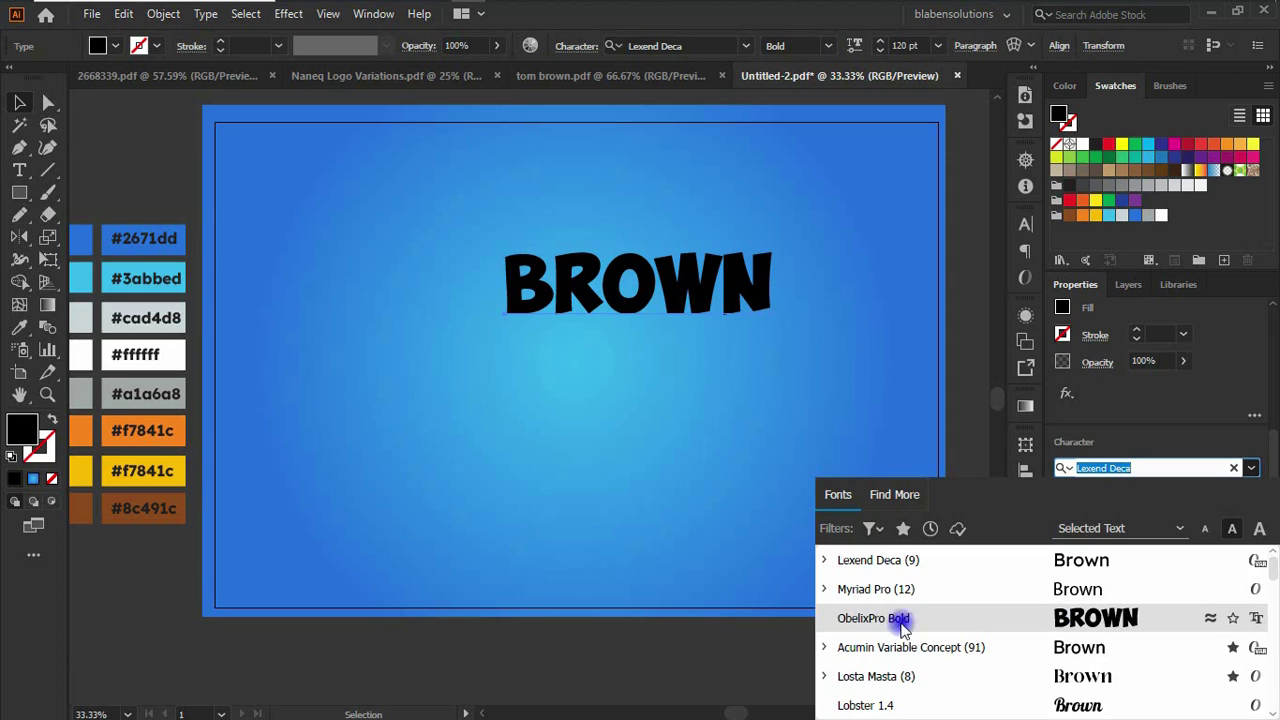
left_click(945, 622)
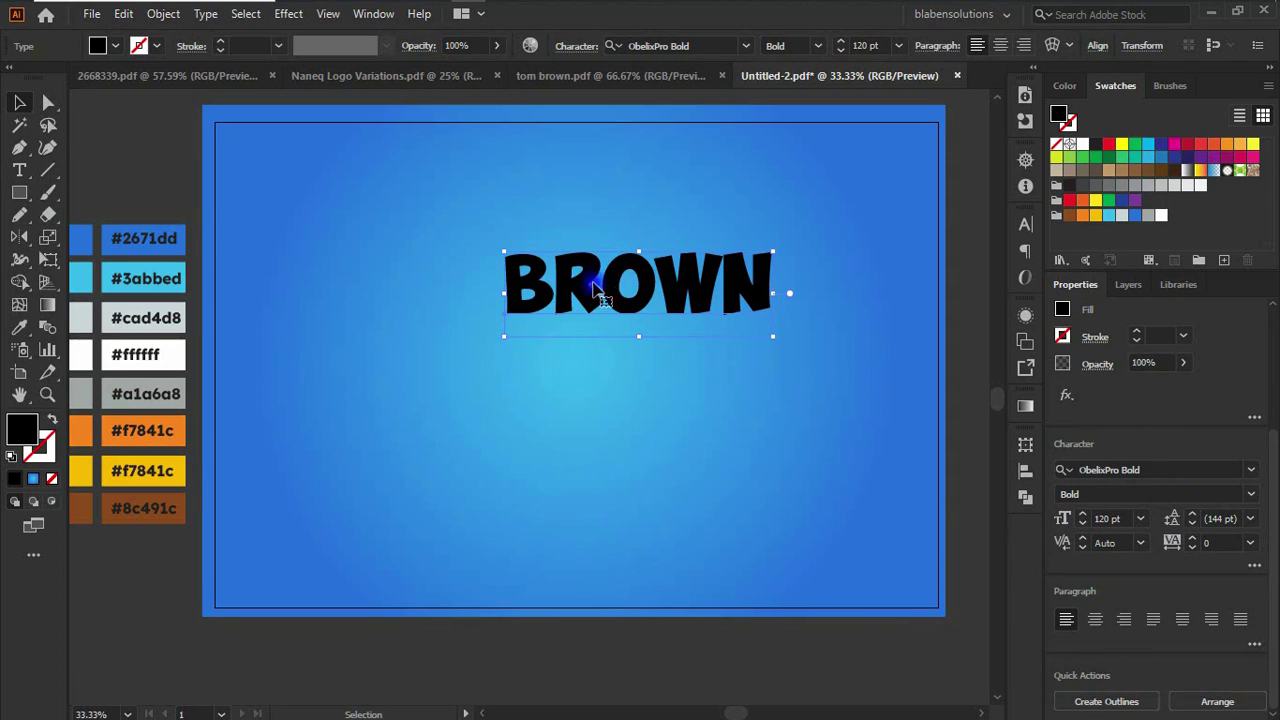
left_click_drag(582, 279, 535, 300)
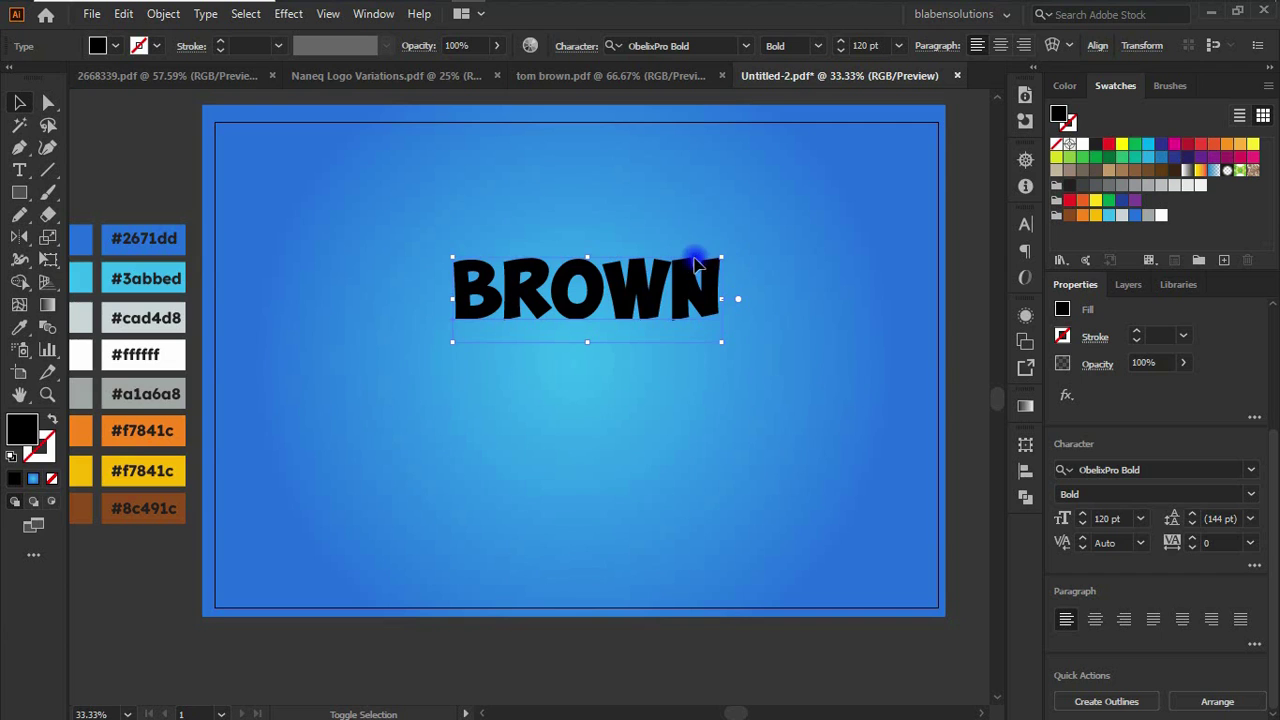
left_click_drag(721, 256, 830, 225)
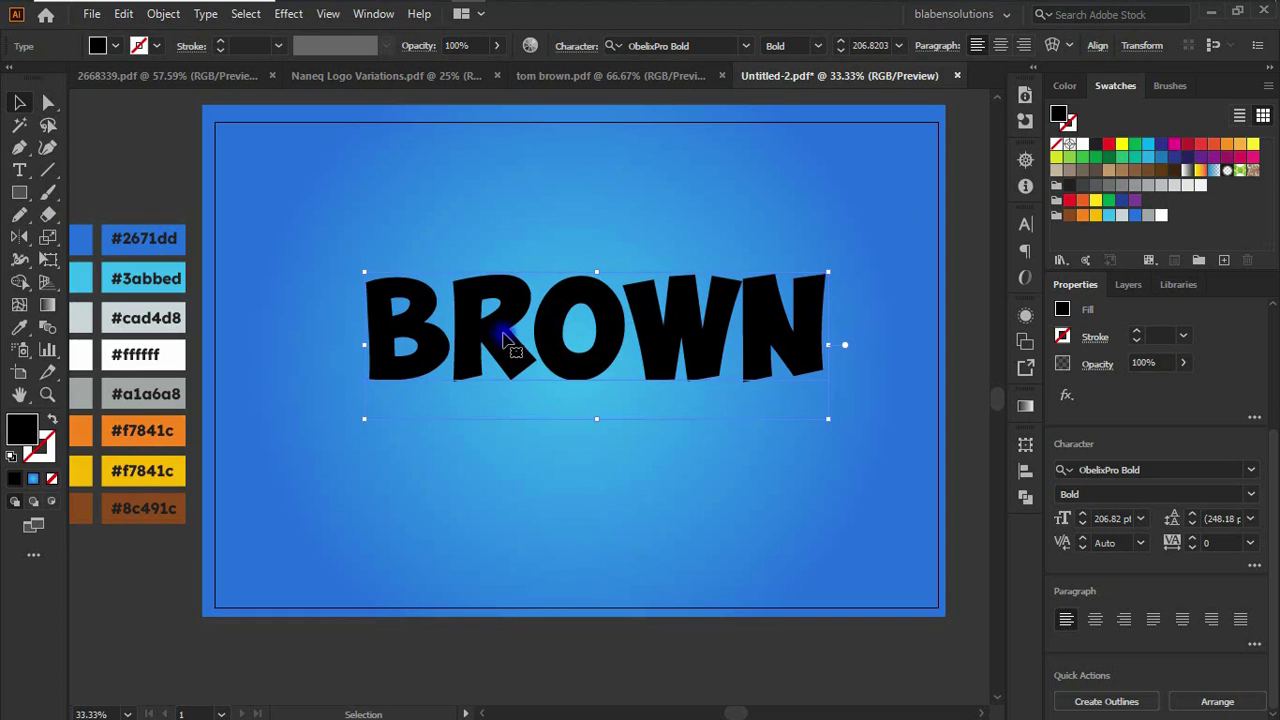
- Remove the text's original fill and add a new fill to its appearance
left_click(52, 482)
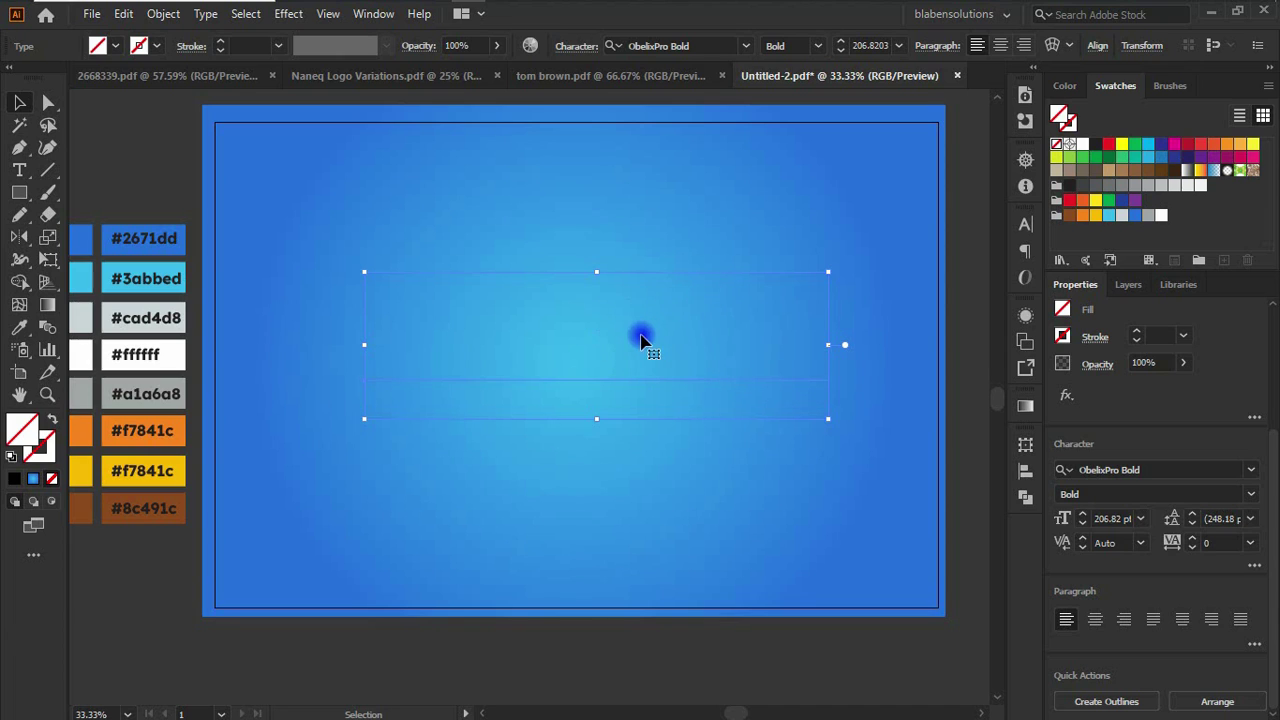
left_click(372, 14)
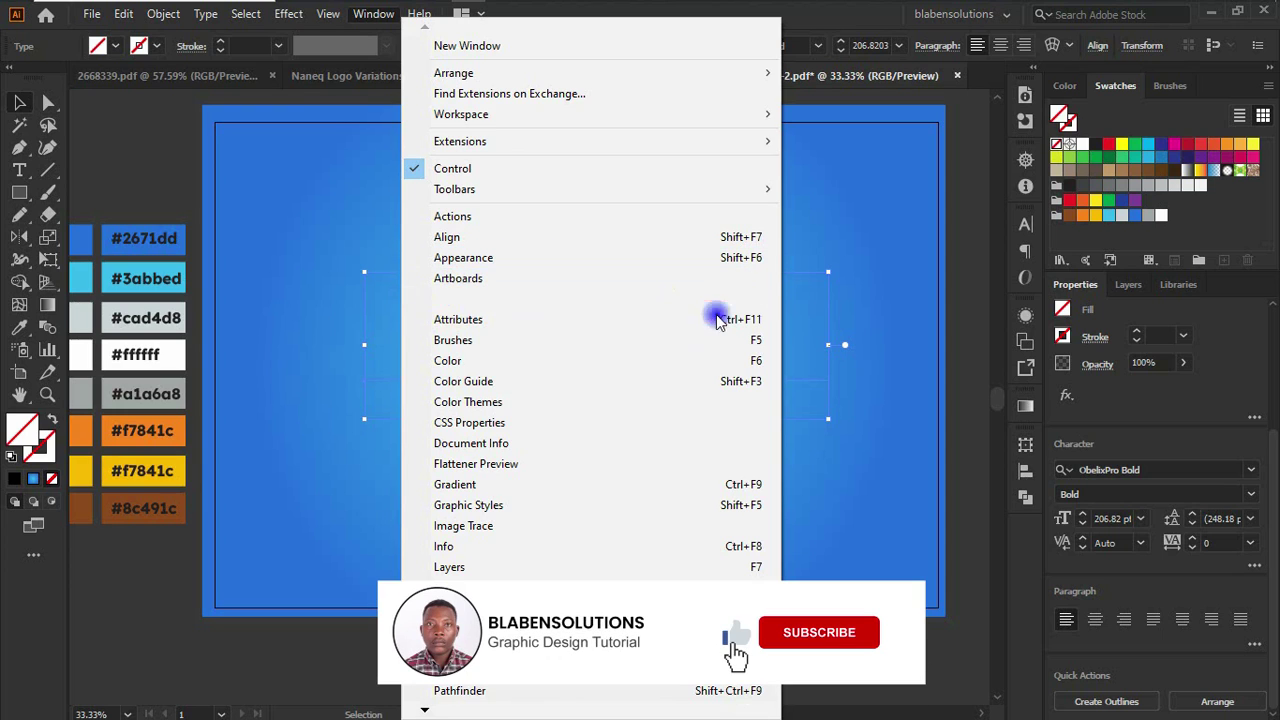
left_click(1017, 315)
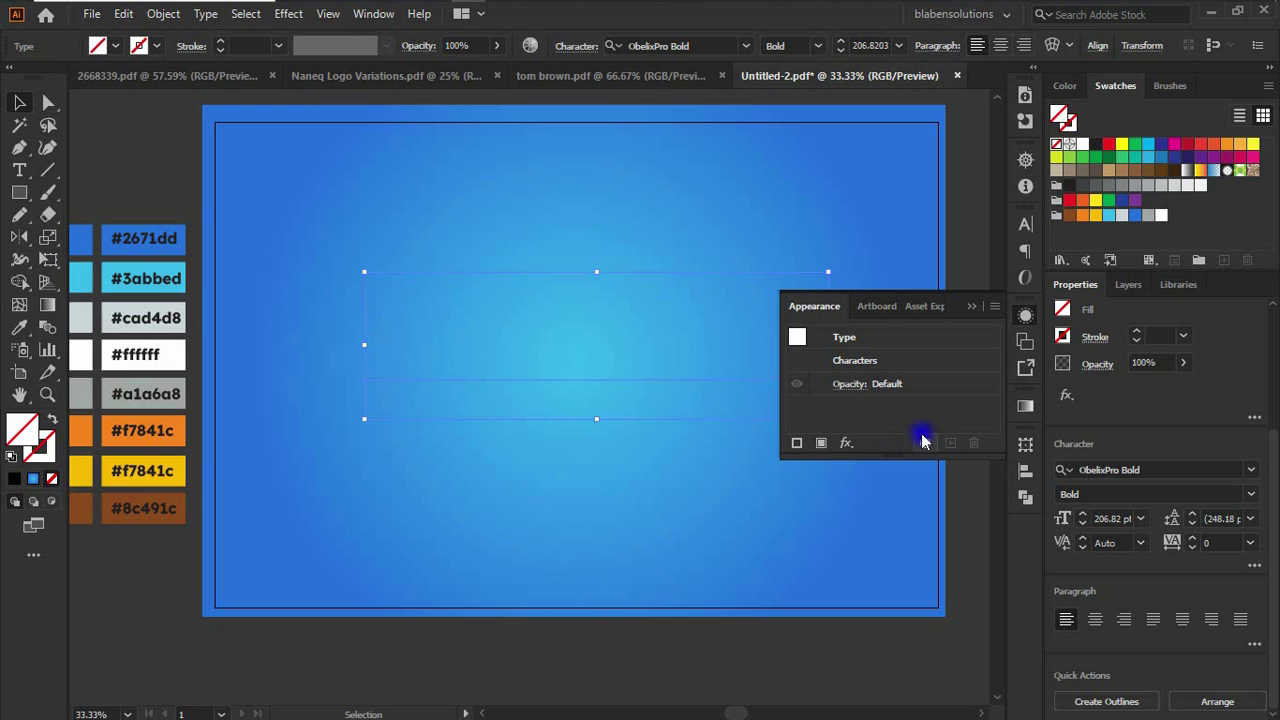
left_click(822, 444)
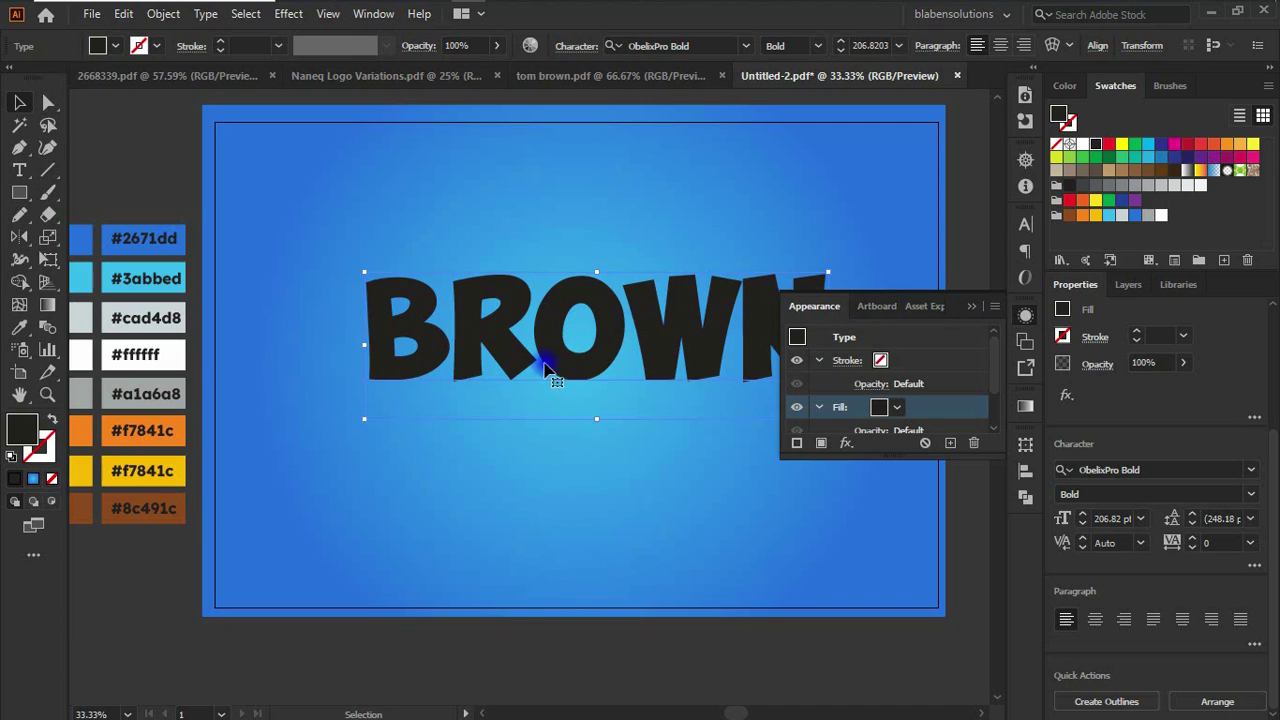
- Apply the linear White, Black gradient preset to the text's new fill
left_click(1023, 407)
left_click_drag(900, 391, 926, 134)
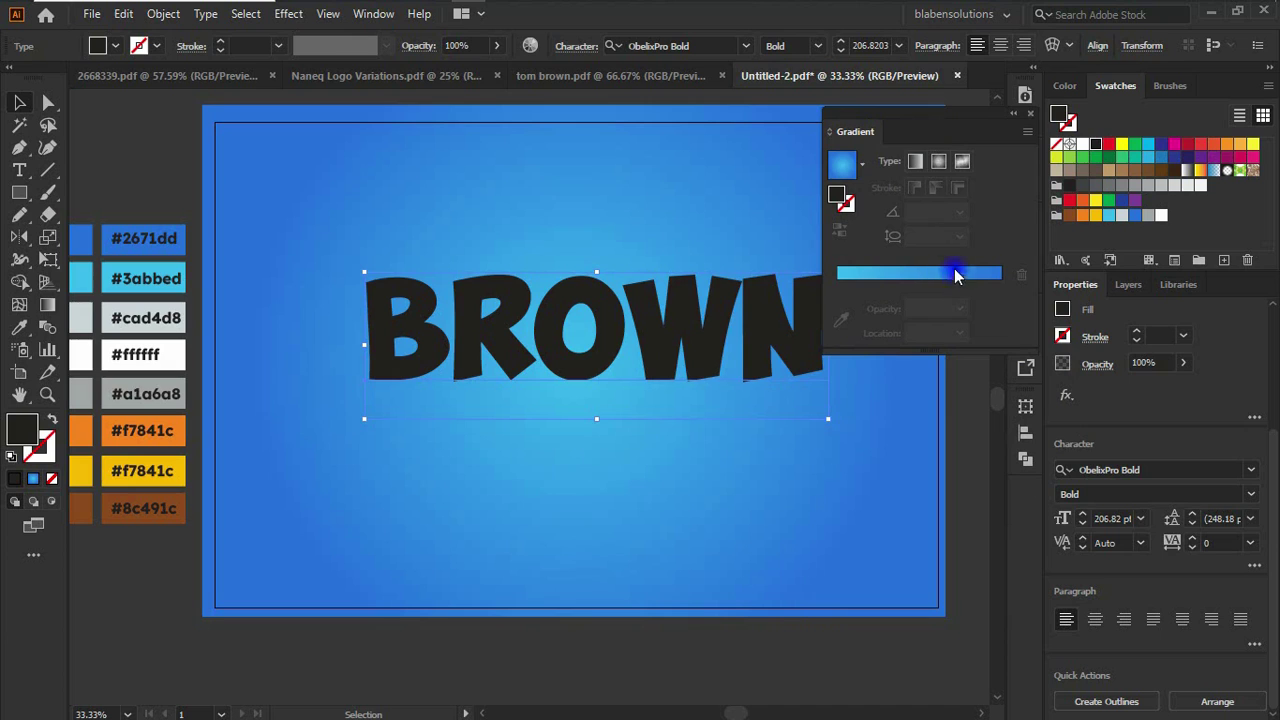
left_click(914, 164)
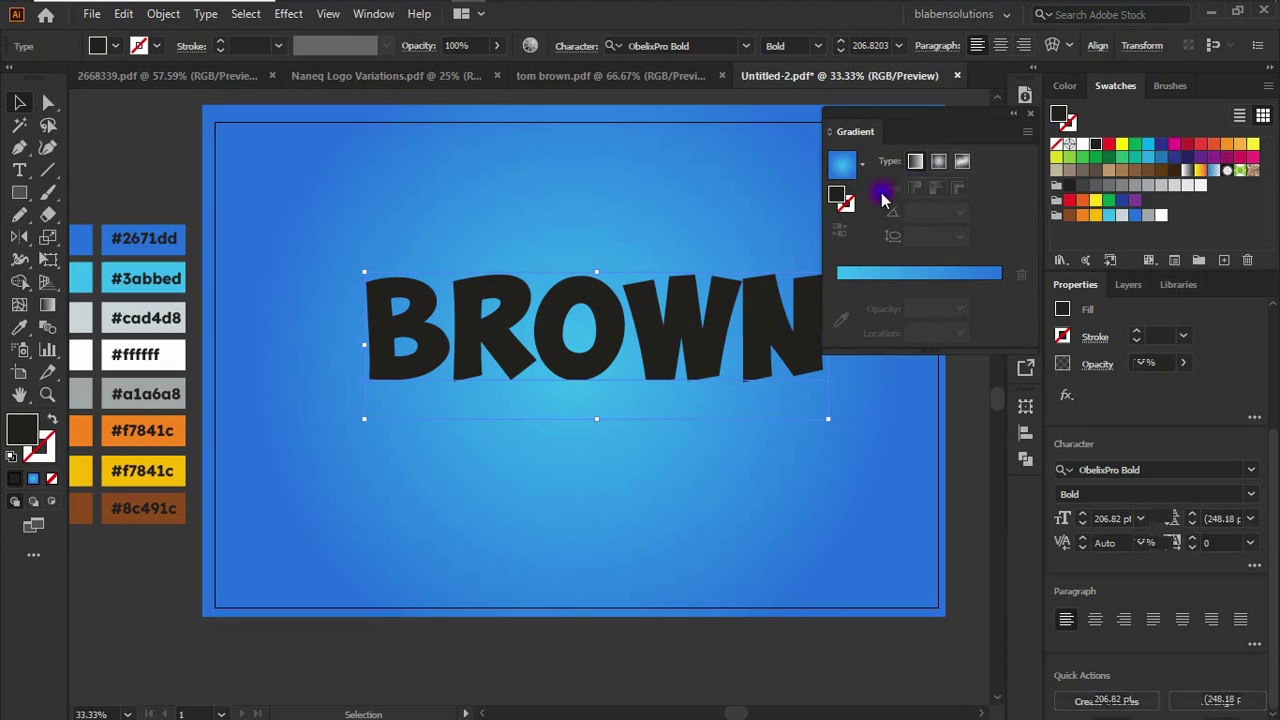
left_click(863, 168)
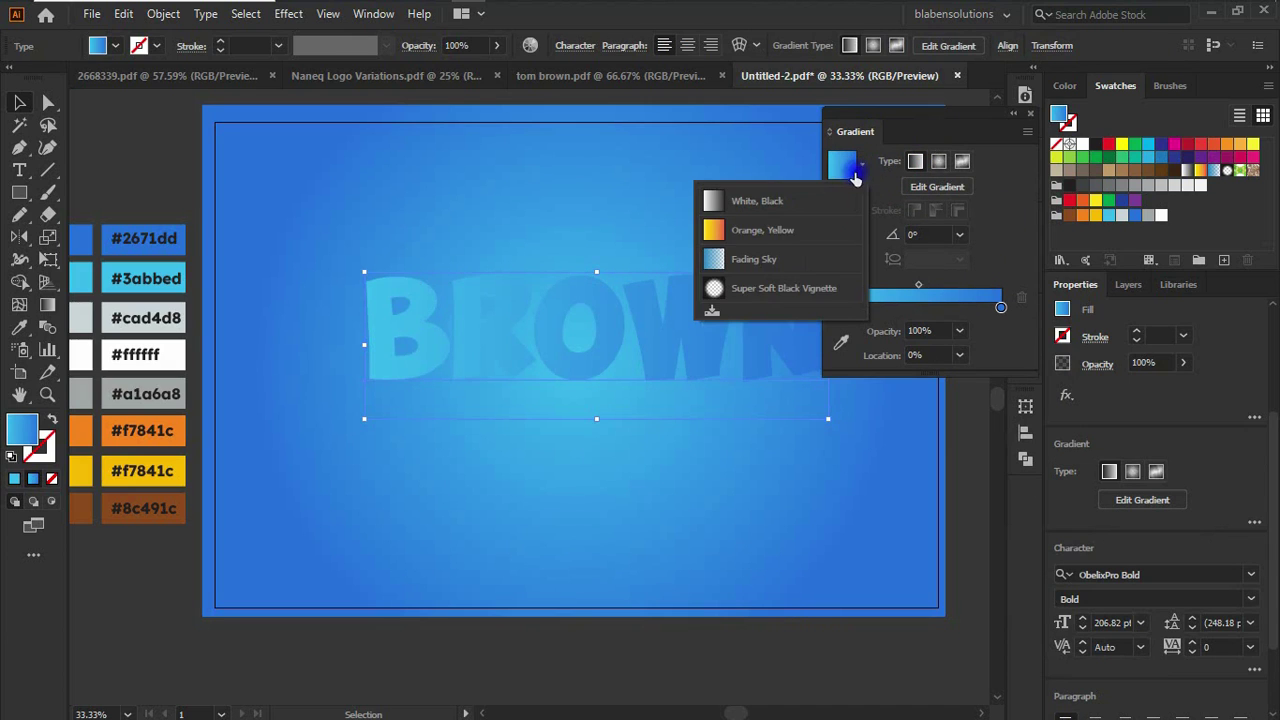
left_click(757, 201)
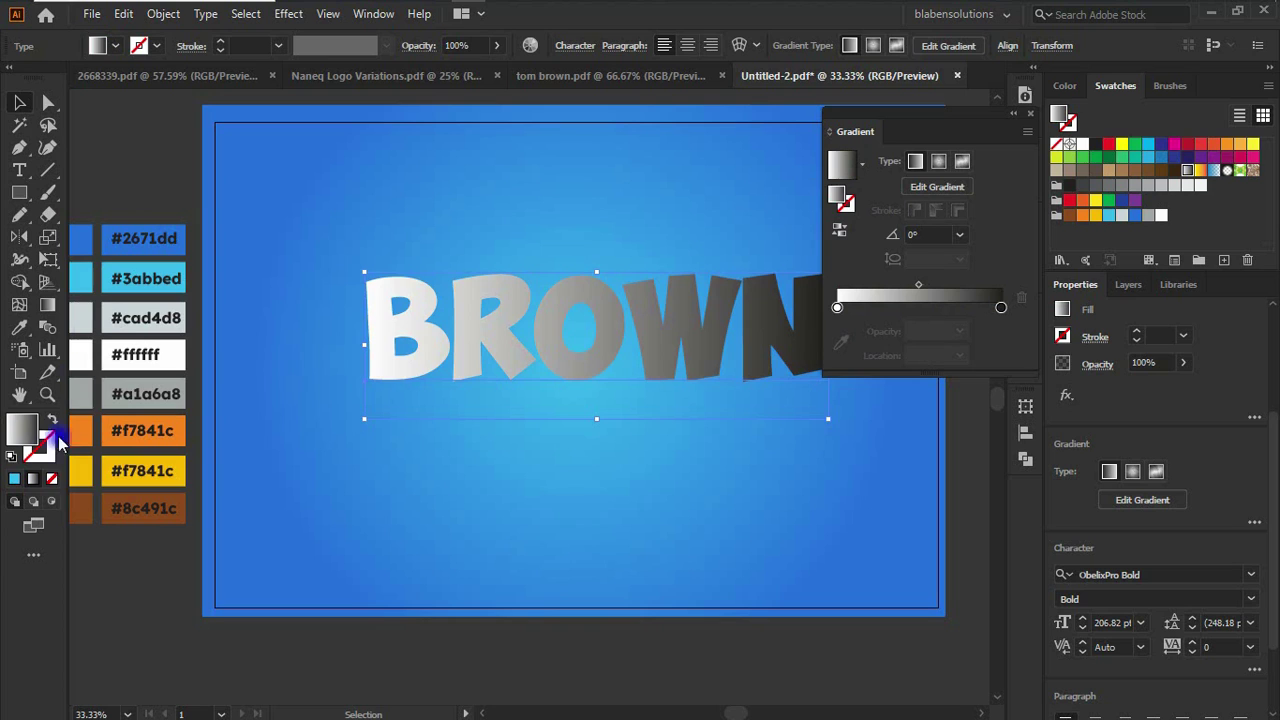
- Replace the black end stop of the text gradient with the palette's #cad4d8 light gray
left_click(1002, 310)
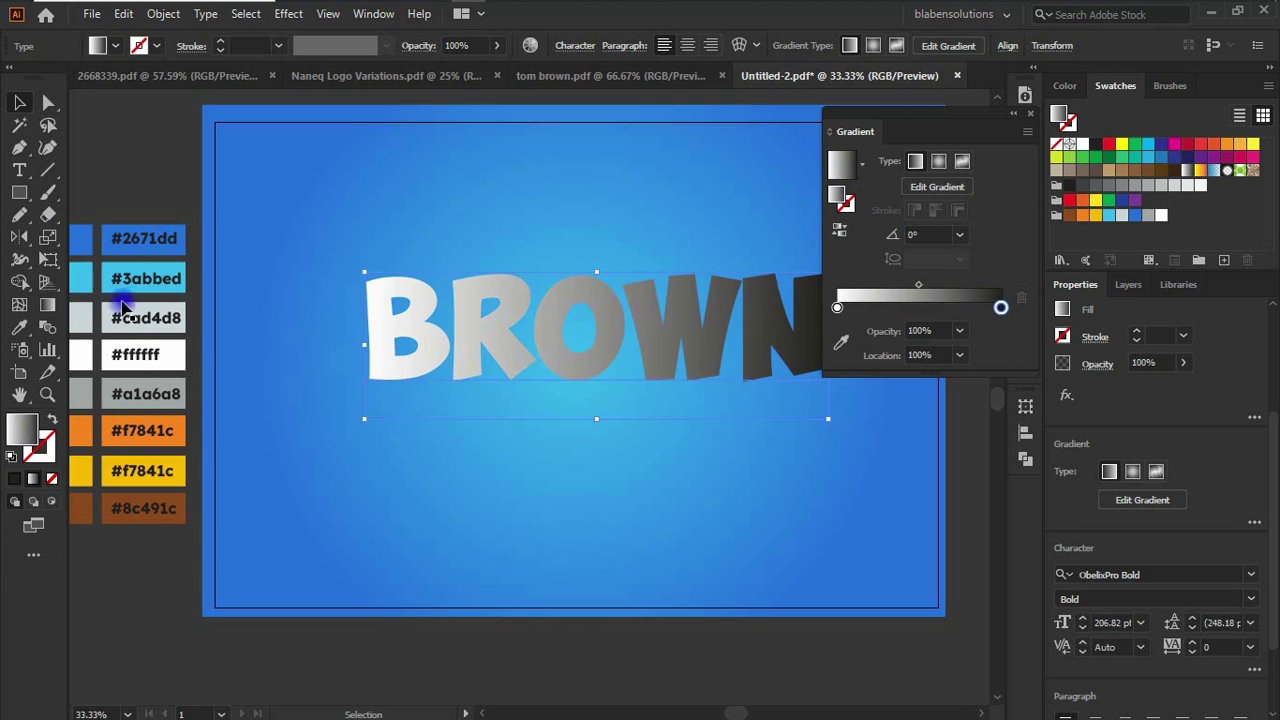
left_click(840, 343)
left_click(79, 316)
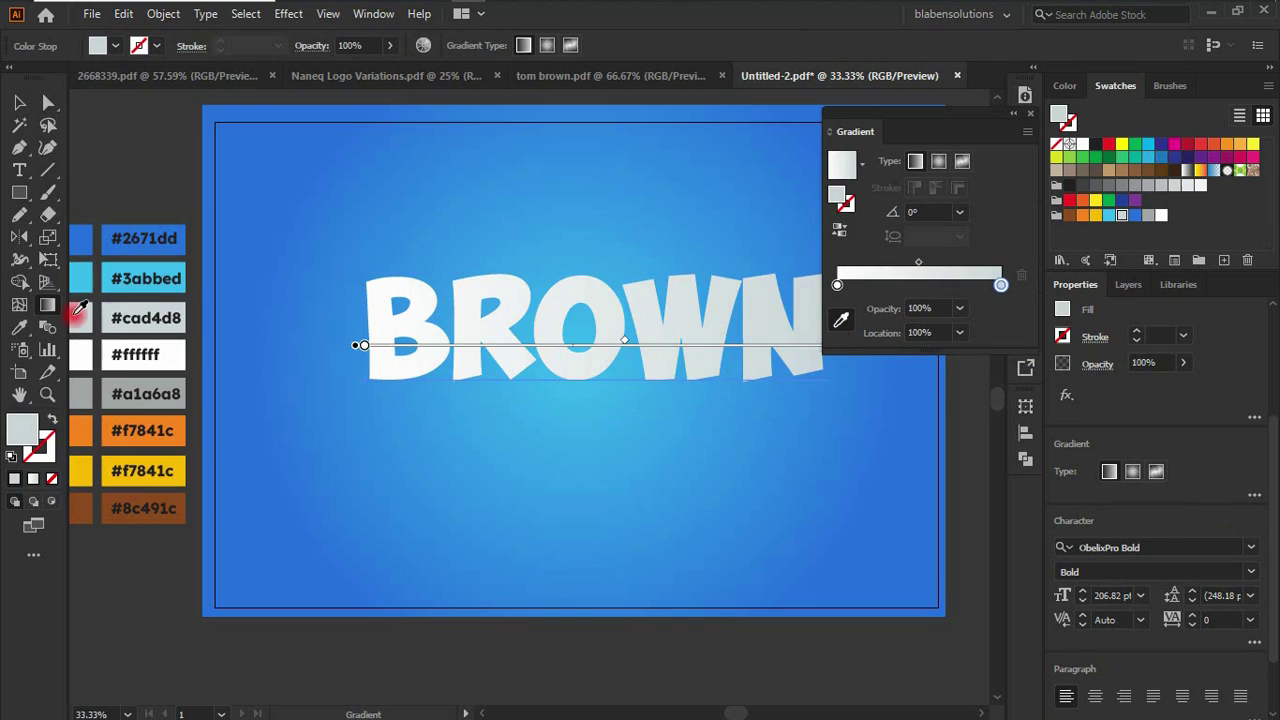
- Sample the palette's #ffffff white for the start stop of the text gradient
left_click(838, 286)
left_click(840, 318)
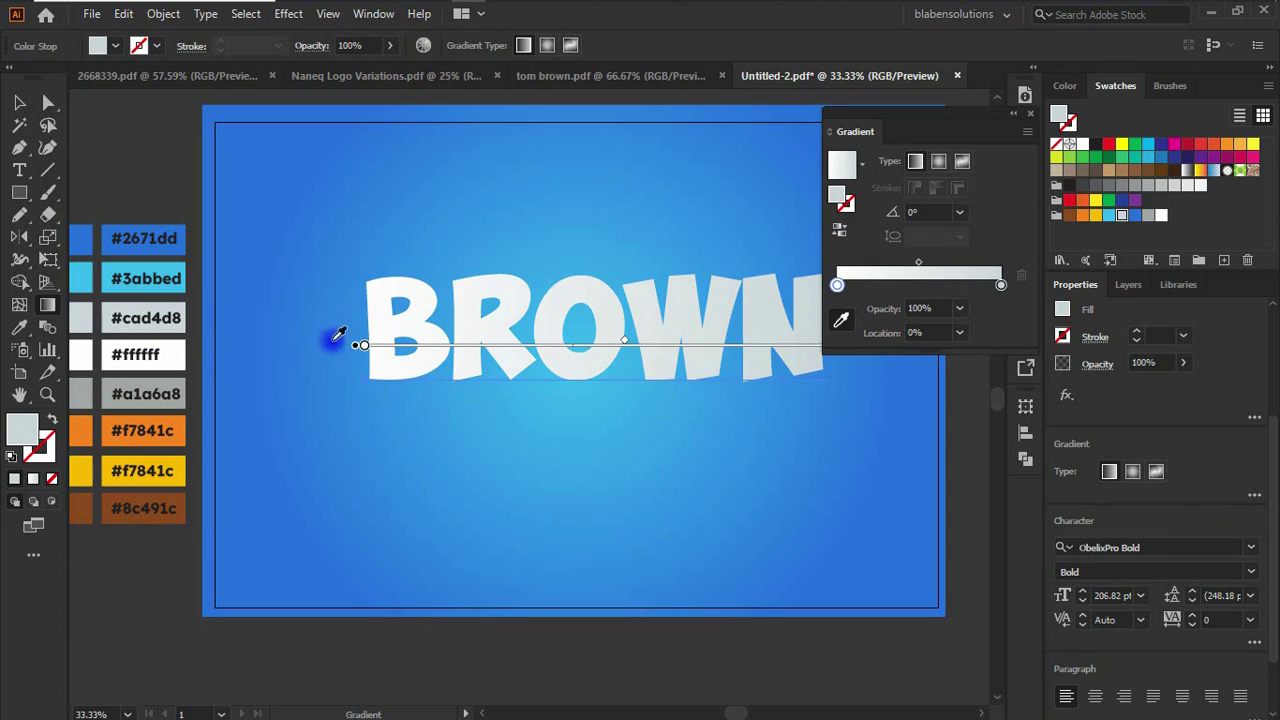
left_click(84, 356)
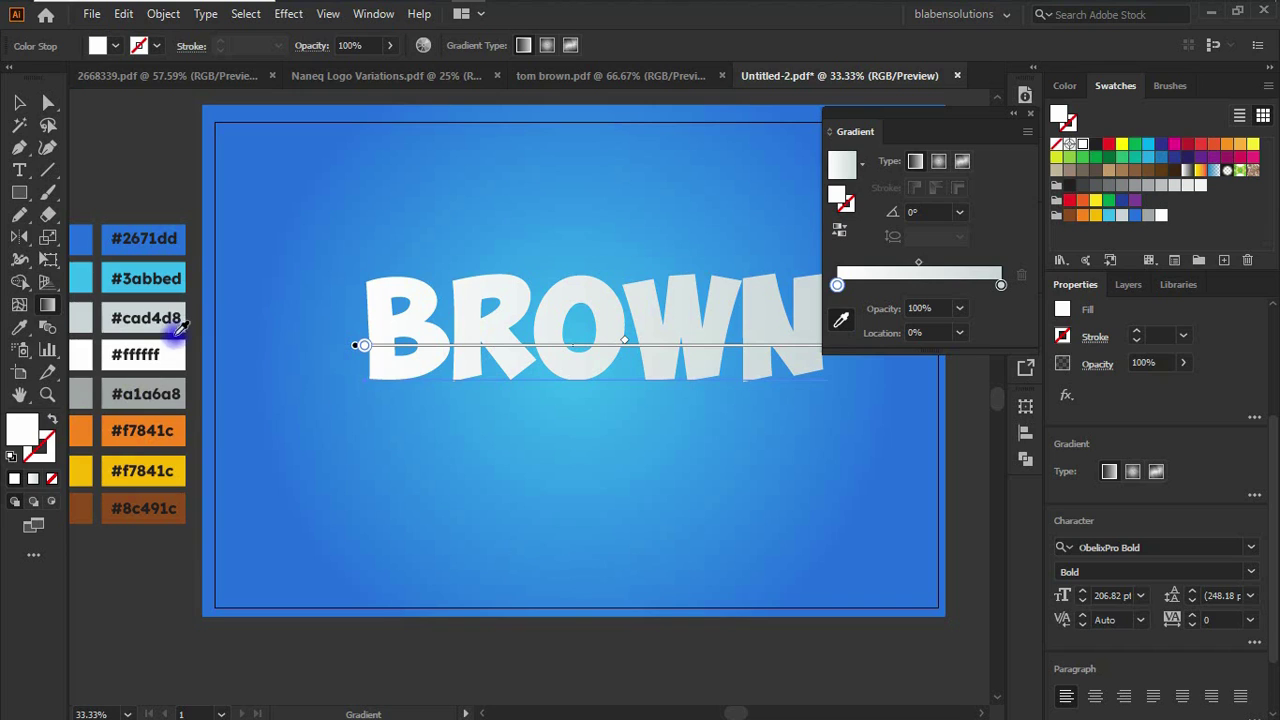
left_click(107, 320)
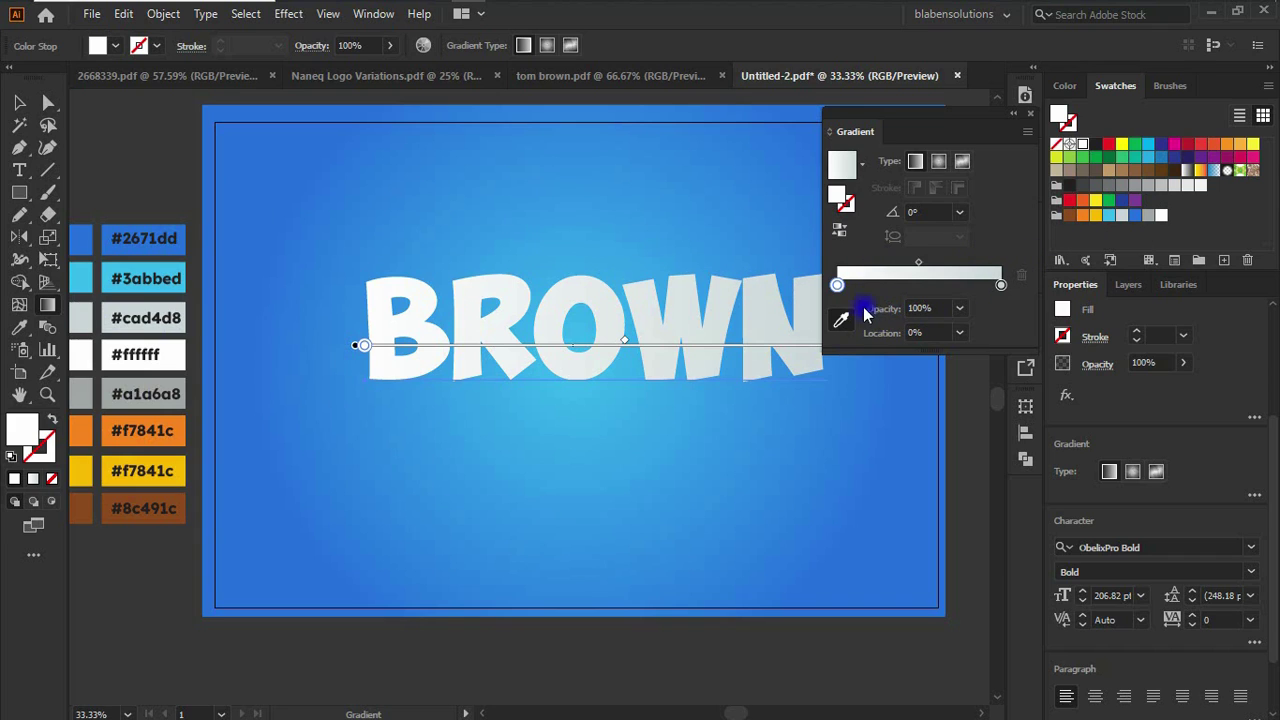
- Set the text gradient's angle to -90° and put the gradient settings away
left_click(959, 212)
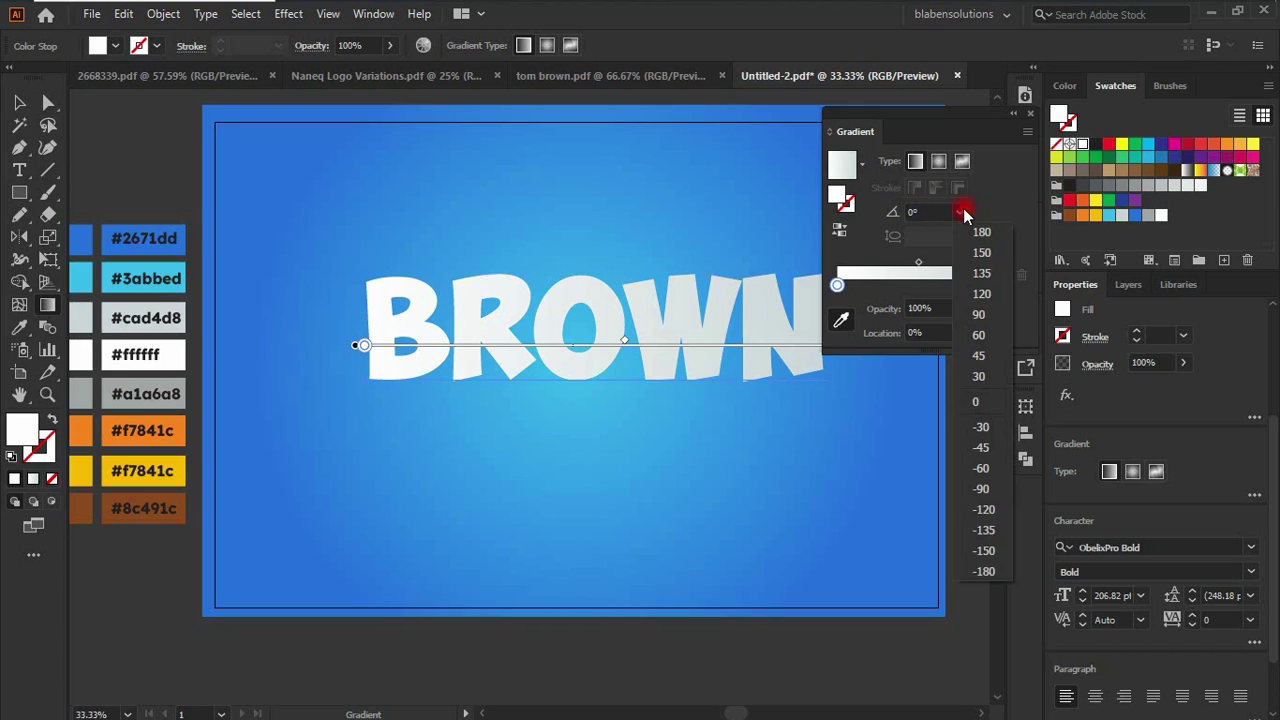
left_click(981, 488)
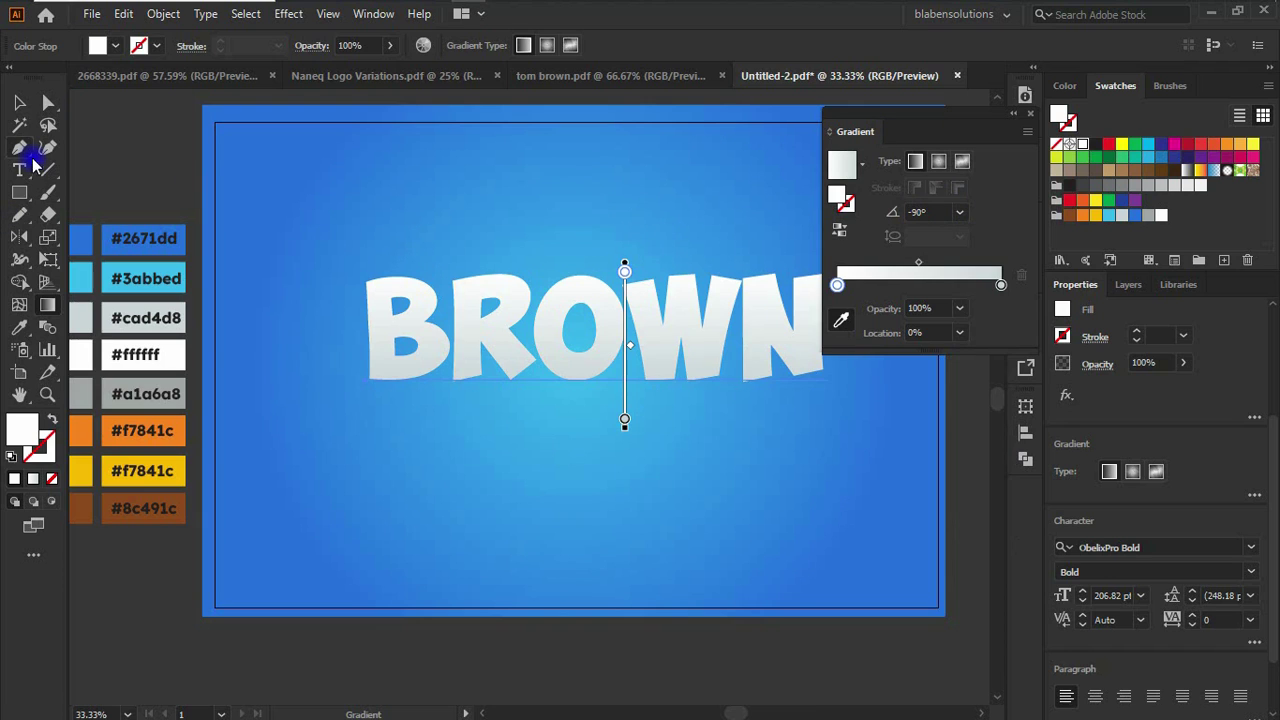
left_click(19, 102)
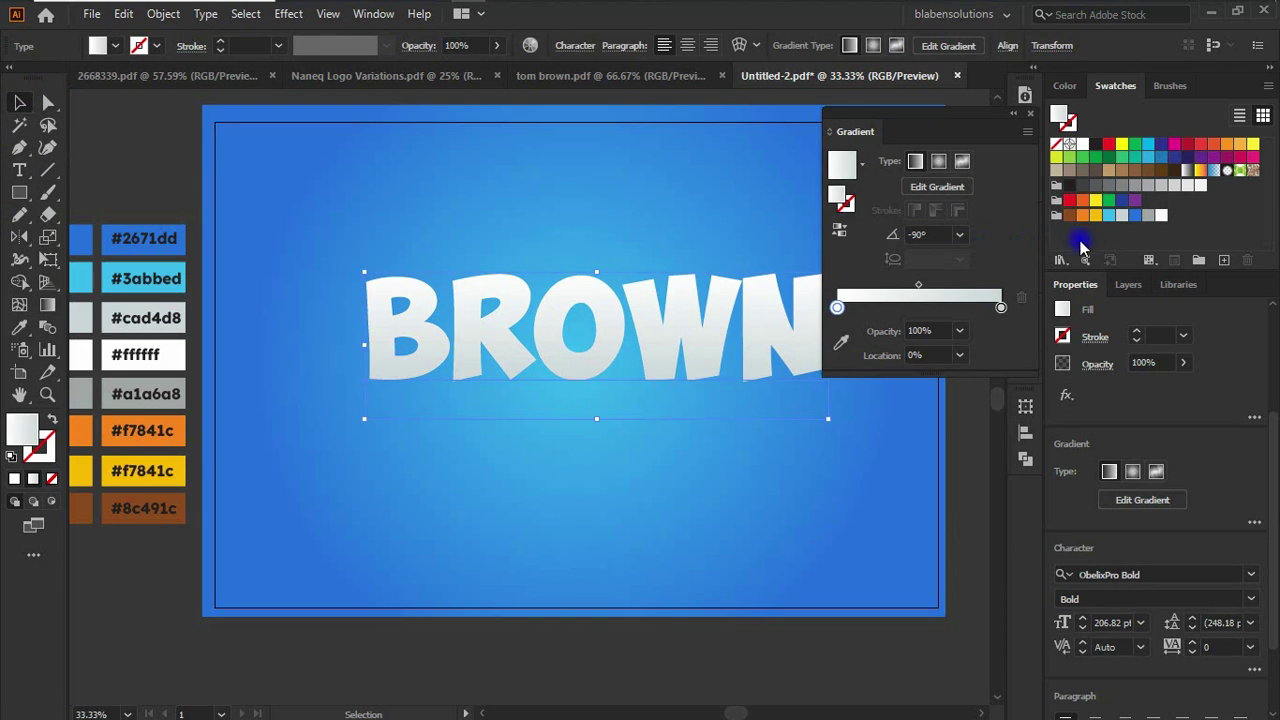
left_click(1013, 113)
left_click_drag(837, 131, 1030, 318)
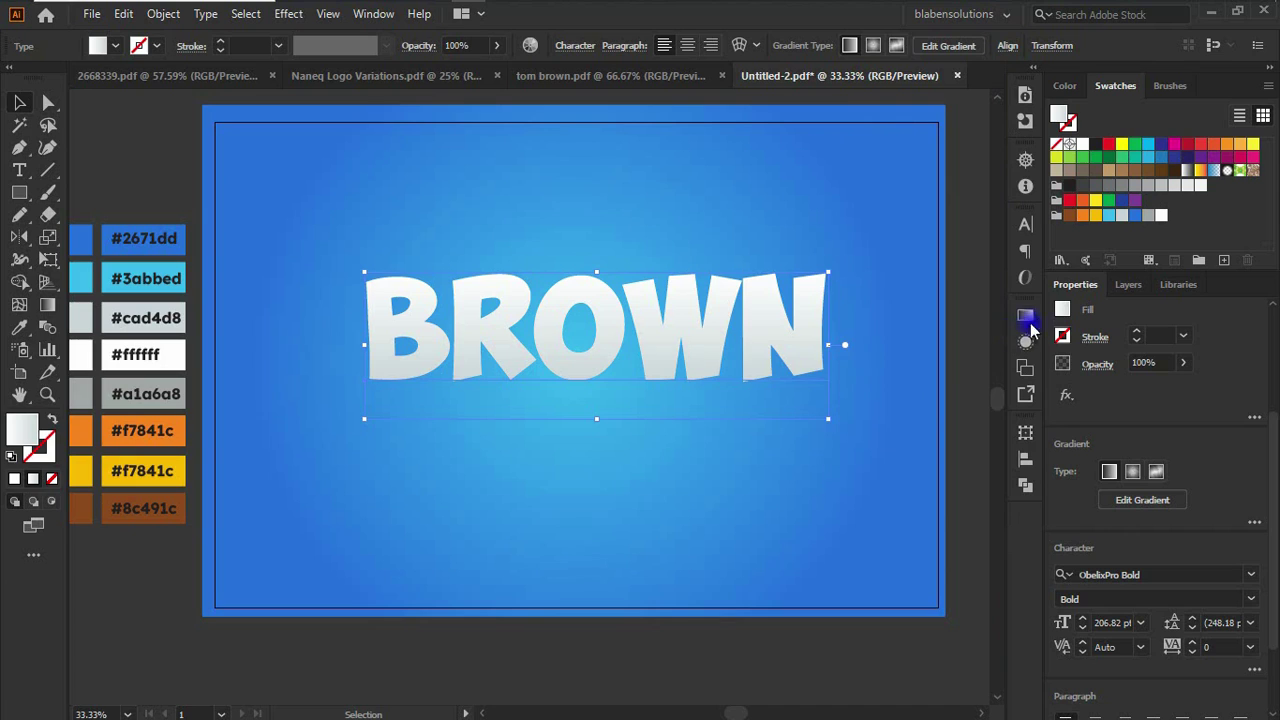
- Duplicate the gradient fill in the BROWN text's appearance
left_click(1026, 342)
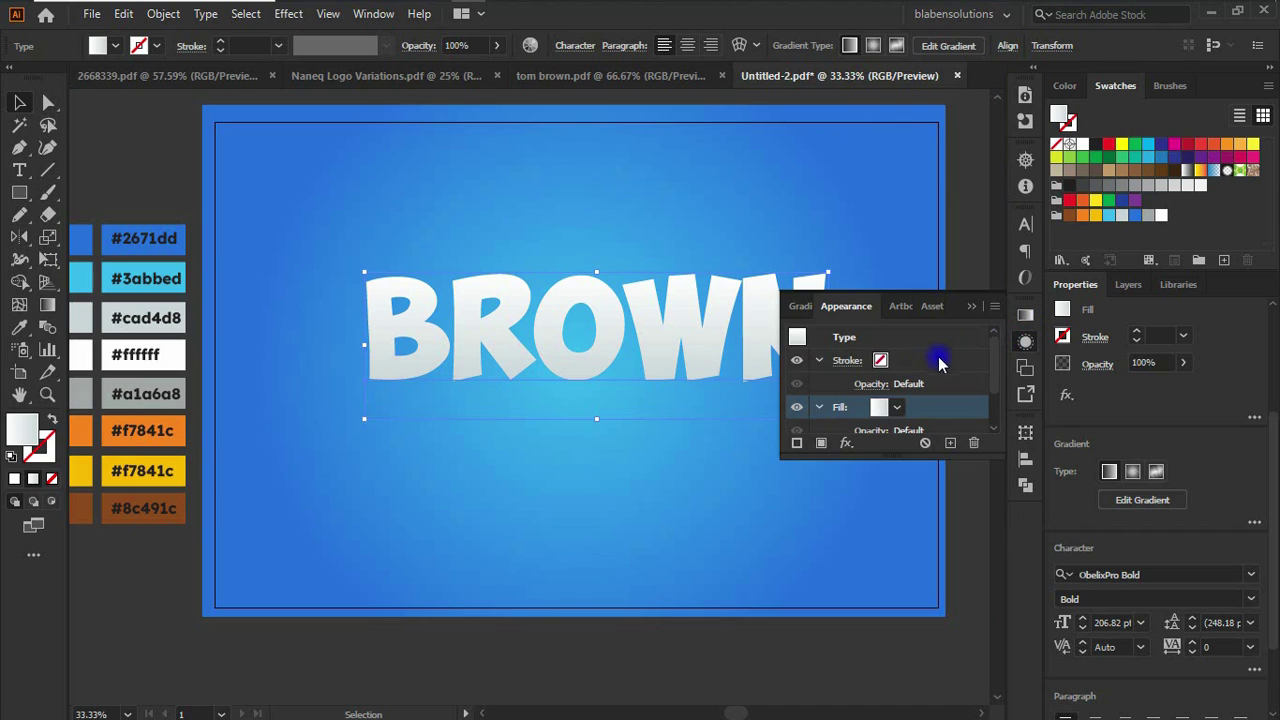
left_click(815, 410)
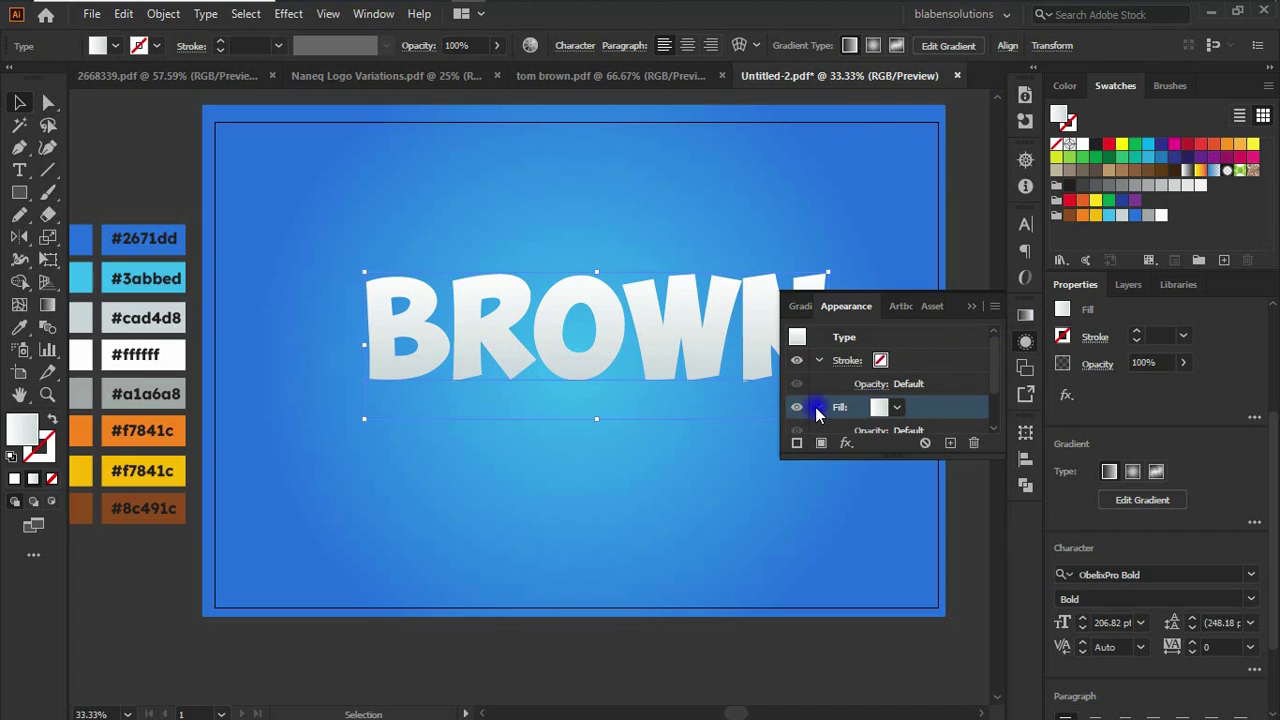
left_click(817, 410)
left_click(906, 408)
scroll(908, 408, "down", 1)
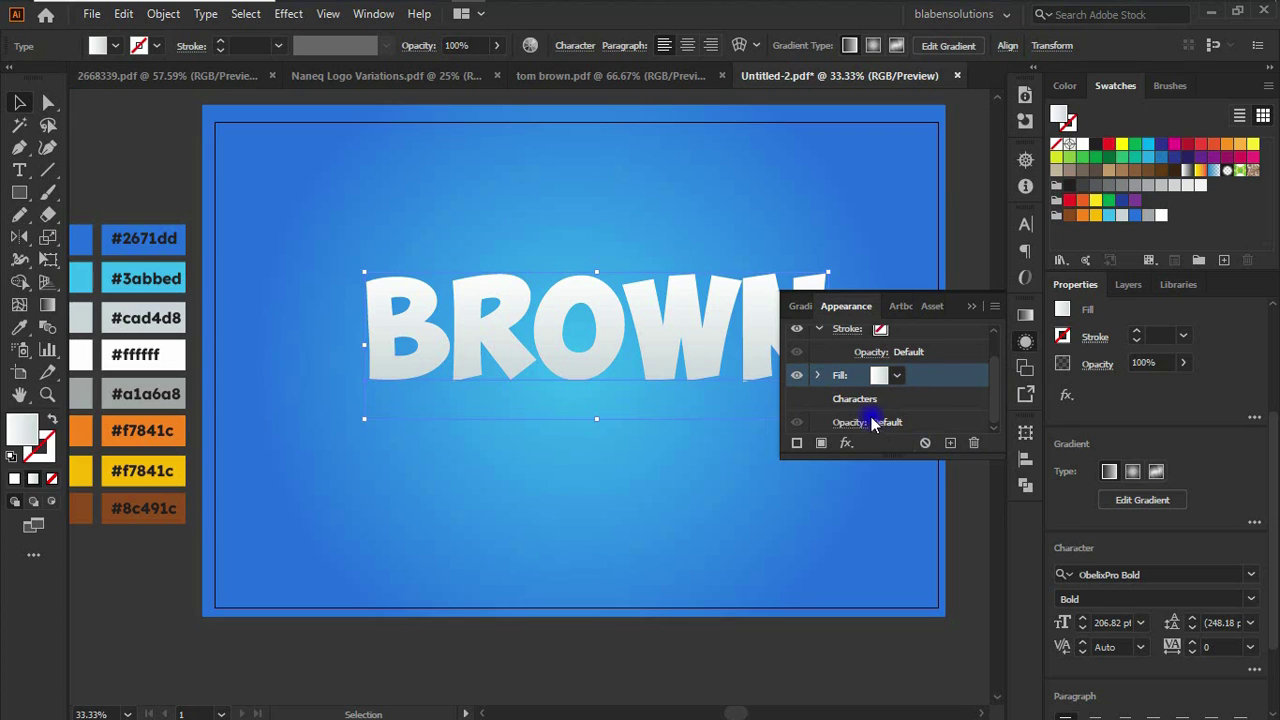
left_click(973, 443)
left_click(951, 443)
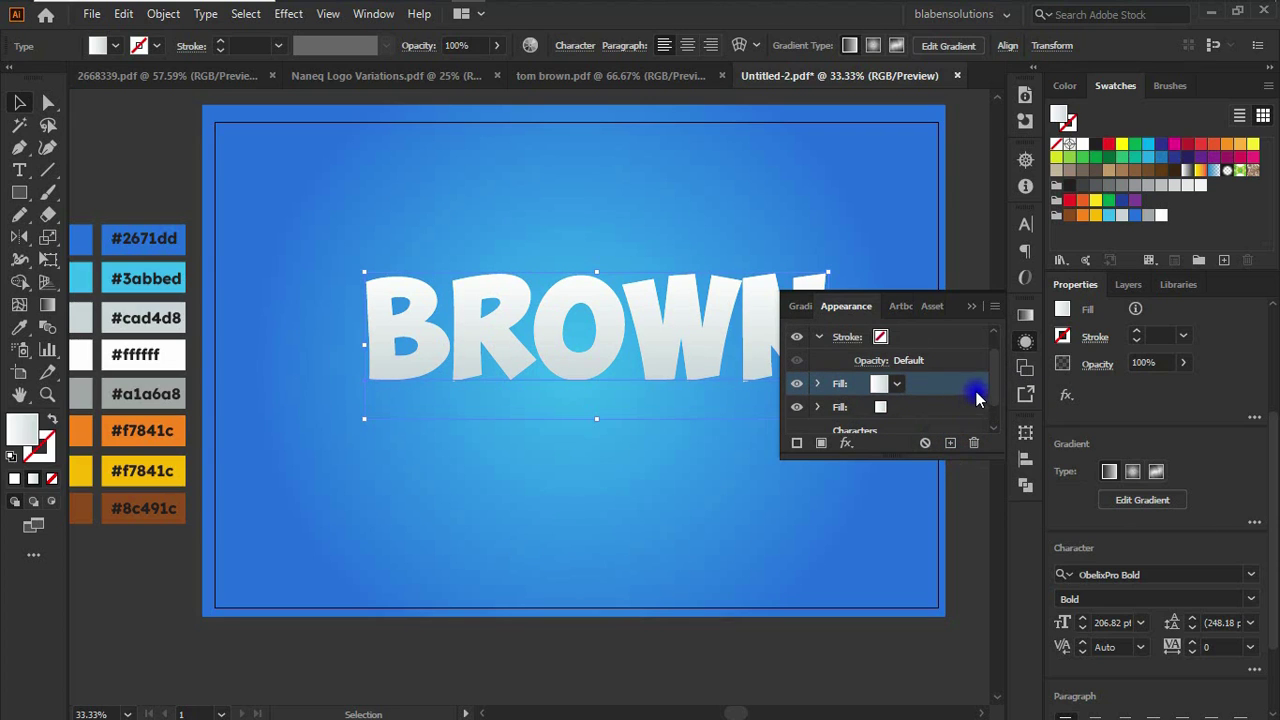
- Change the lower of the text's two gradient fills to solid white
left_click_drag(1000, 362, 1000, 376)
left_click(929, 391)
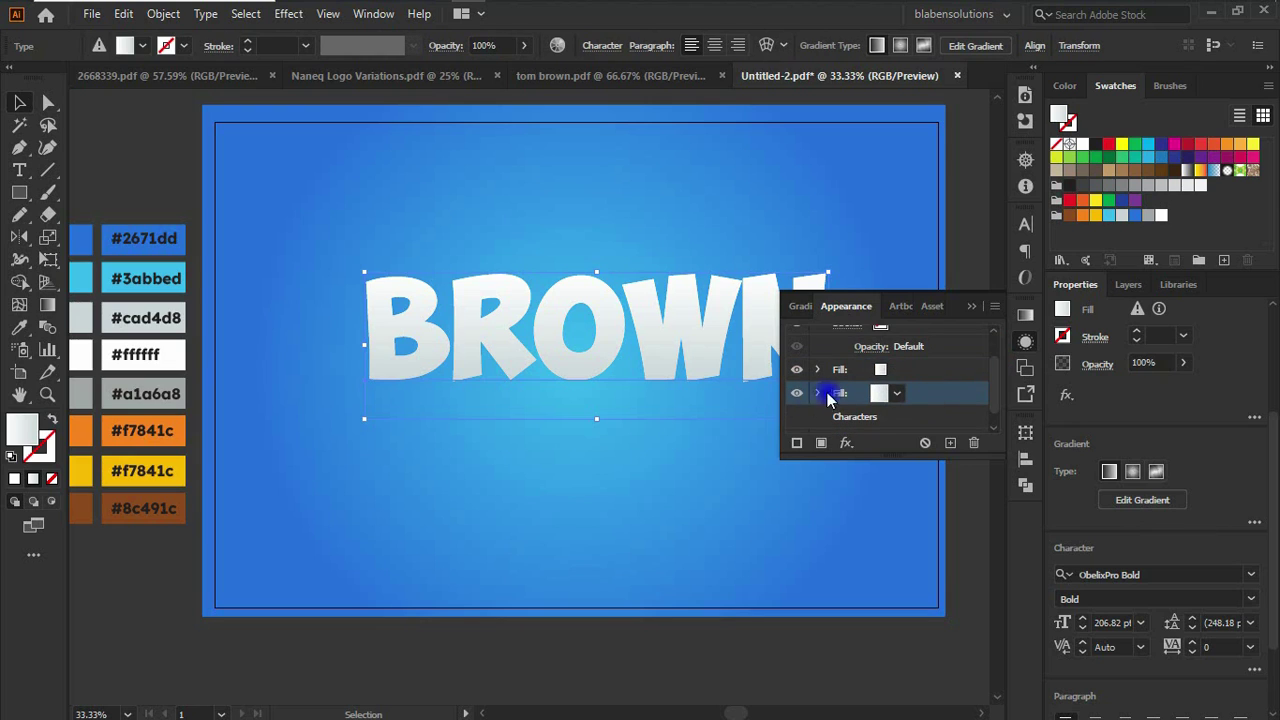
left_click(898, 395)
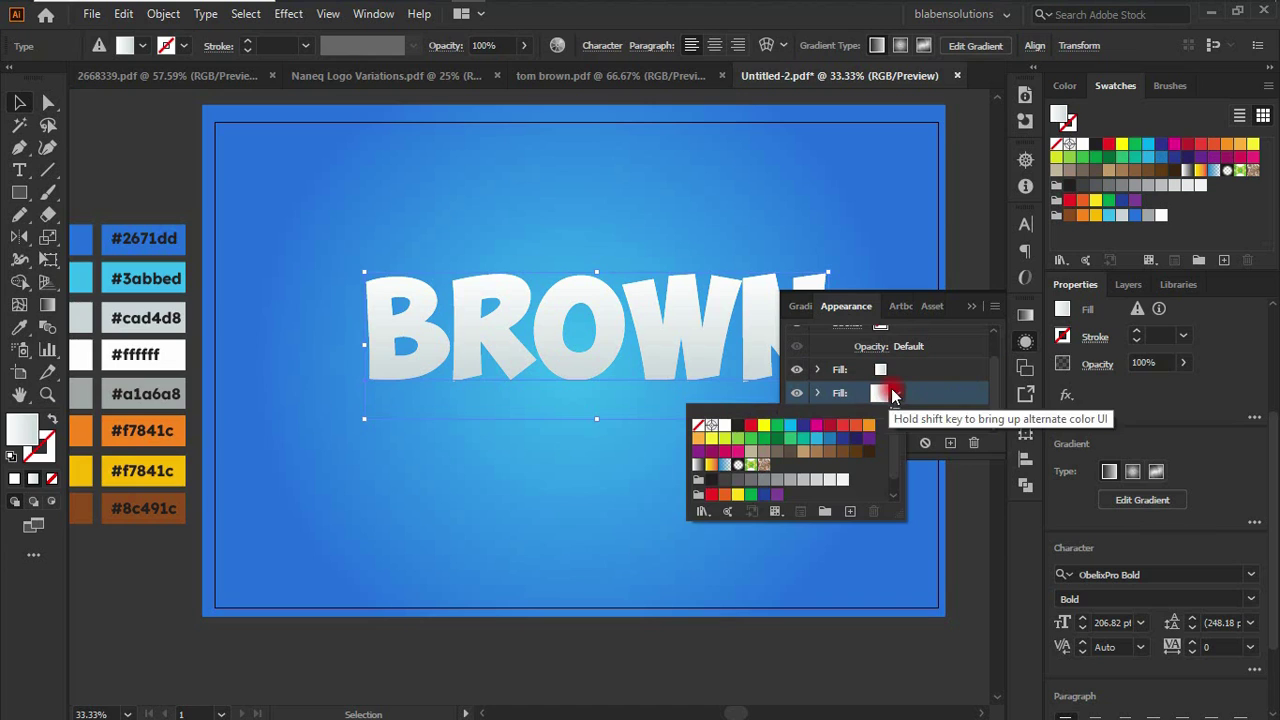
left_click(724, 425)
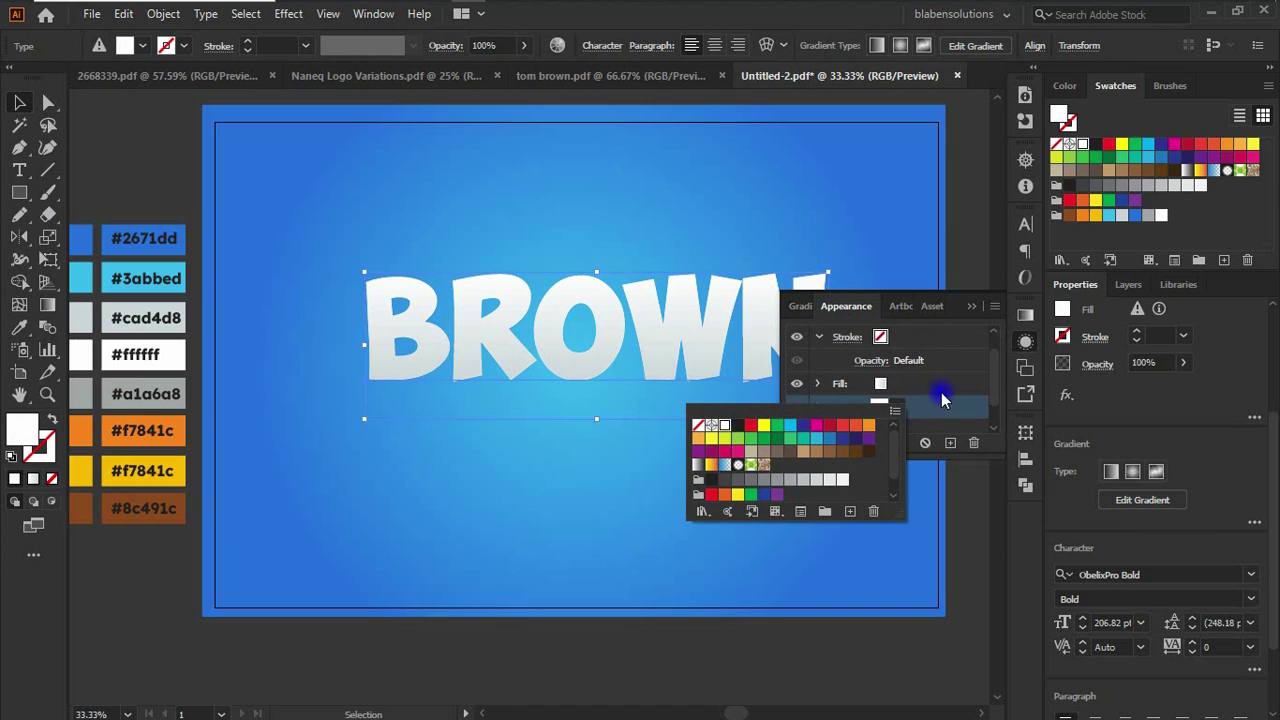
left_click(912, 408)
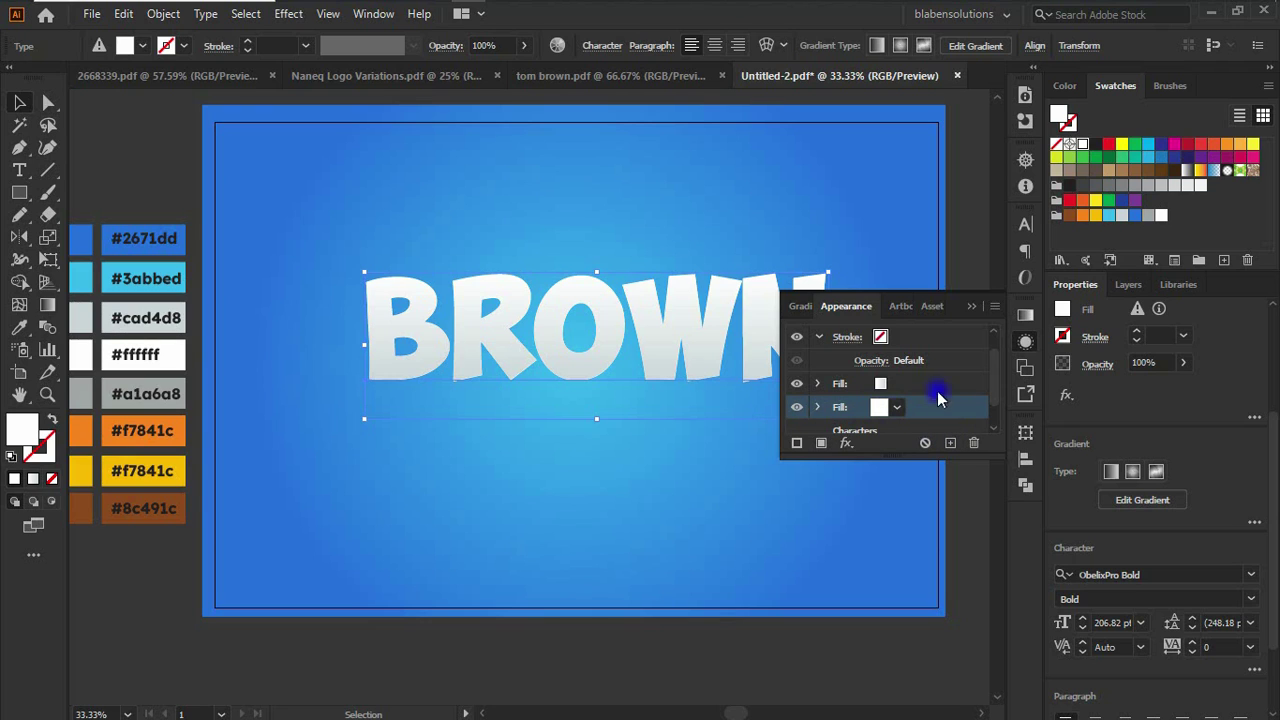
- Duplicate the white fill and recolor the lowest copy with the palette's #a1a6a8 gray
left_click_drag(997, 370, 995, 378)
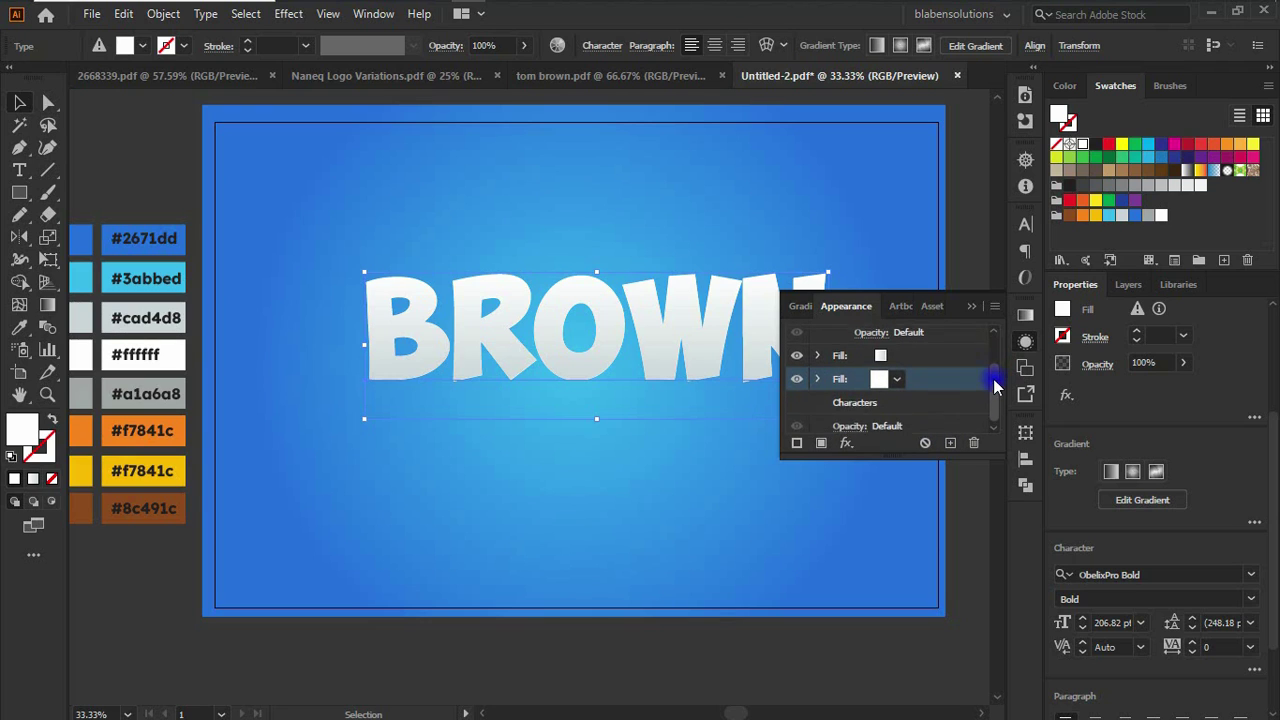
left_click(949, 443)
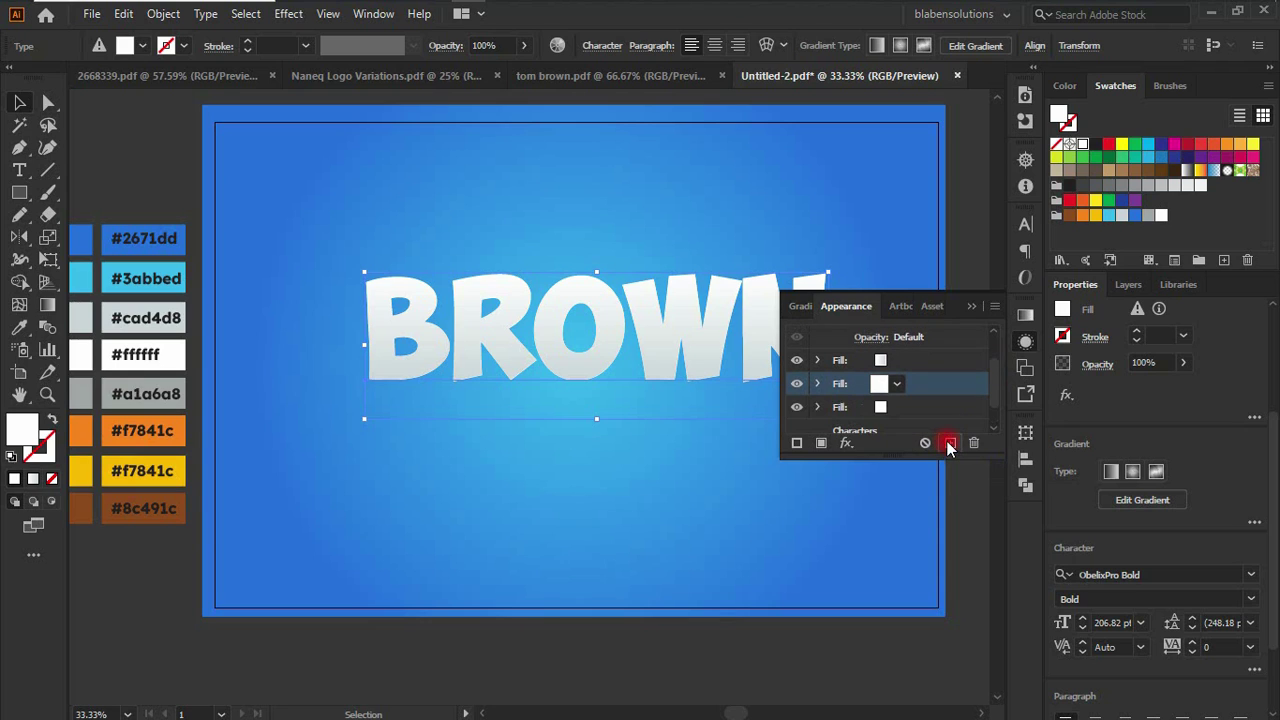
left_click(888, 408)
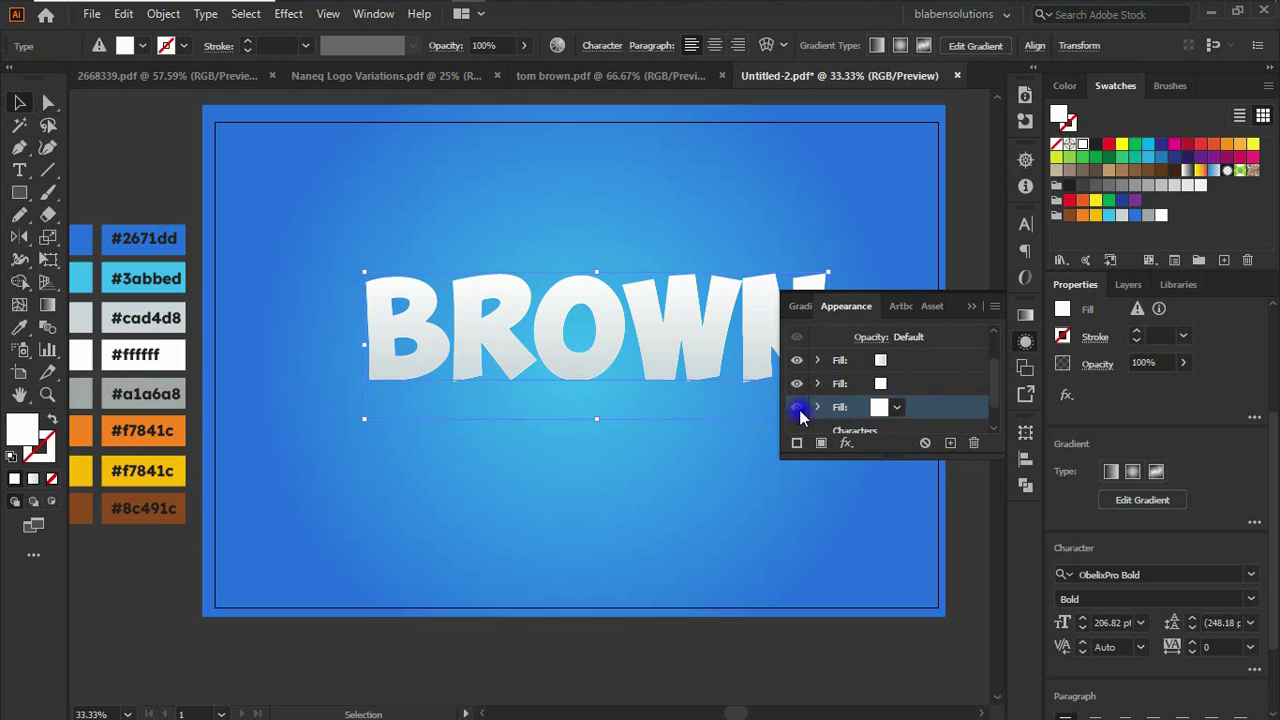
left_click(879, 408)
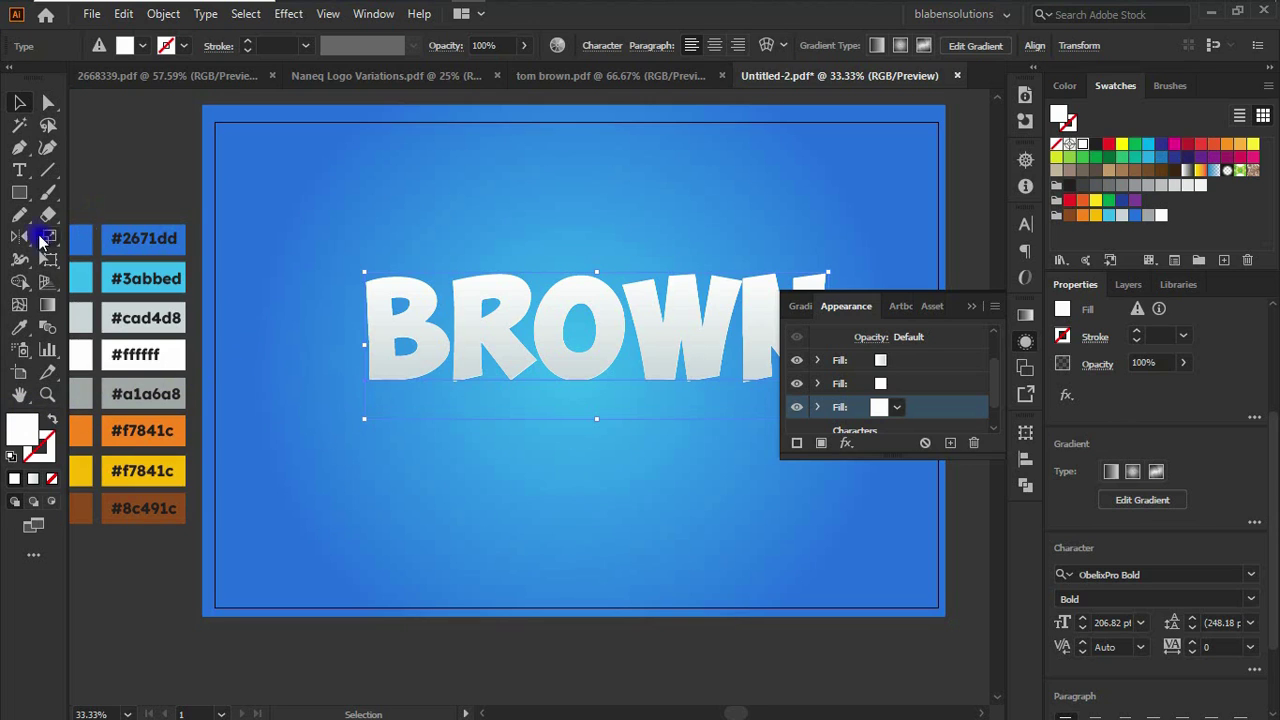
left_click(18, 331)
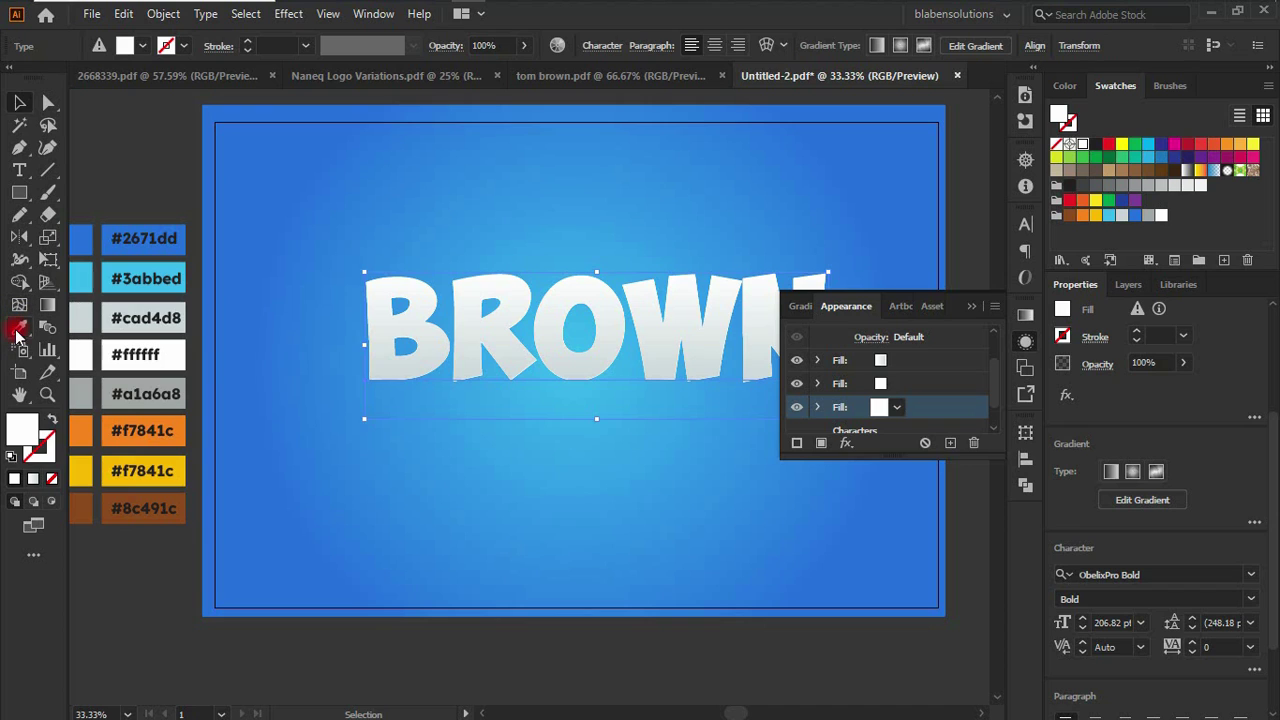
left_click(79, 394)
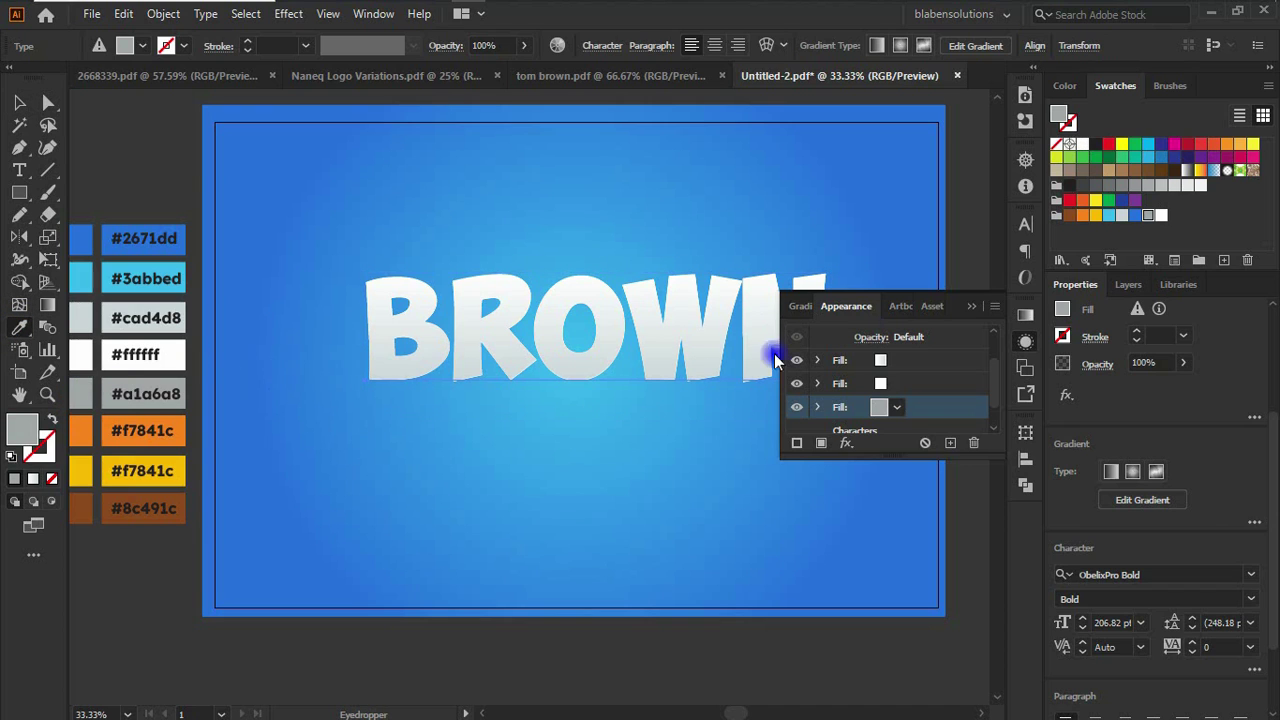
left_click(19, 102)
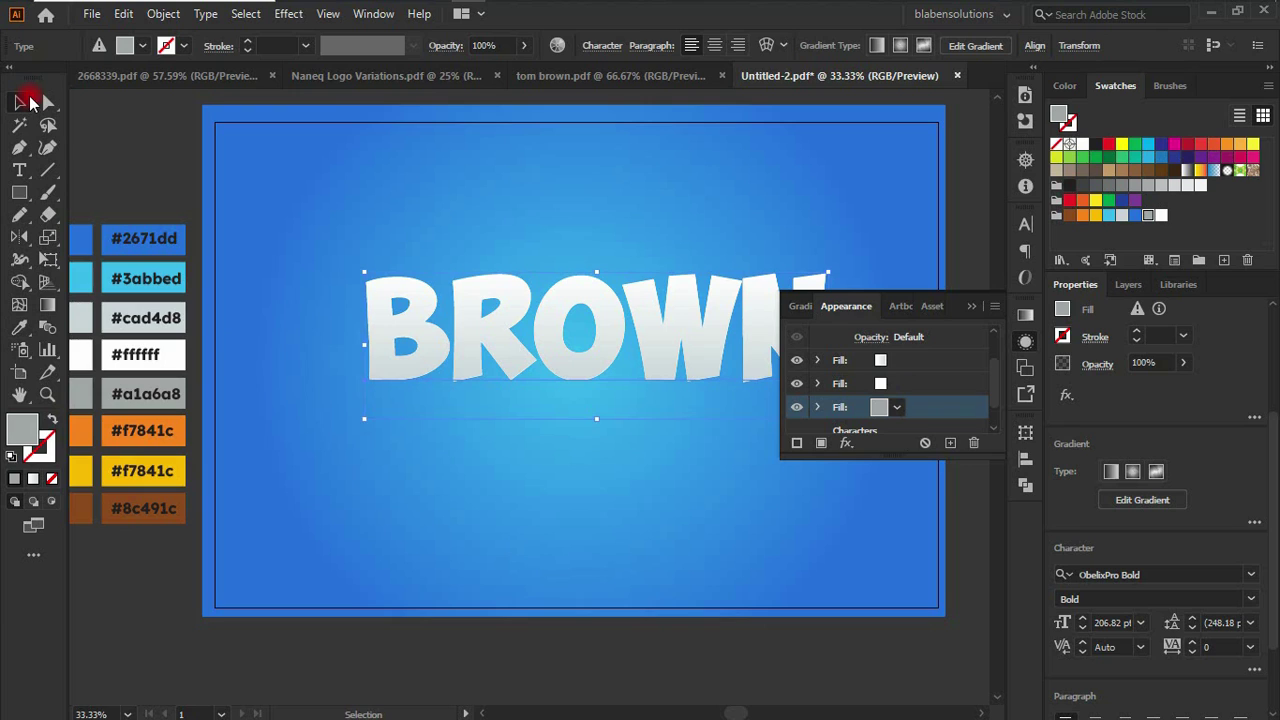
- Apply an Offset Path effect of -2 px to the text's topmost gradient fill
scroll(925, 414, "down", 1)
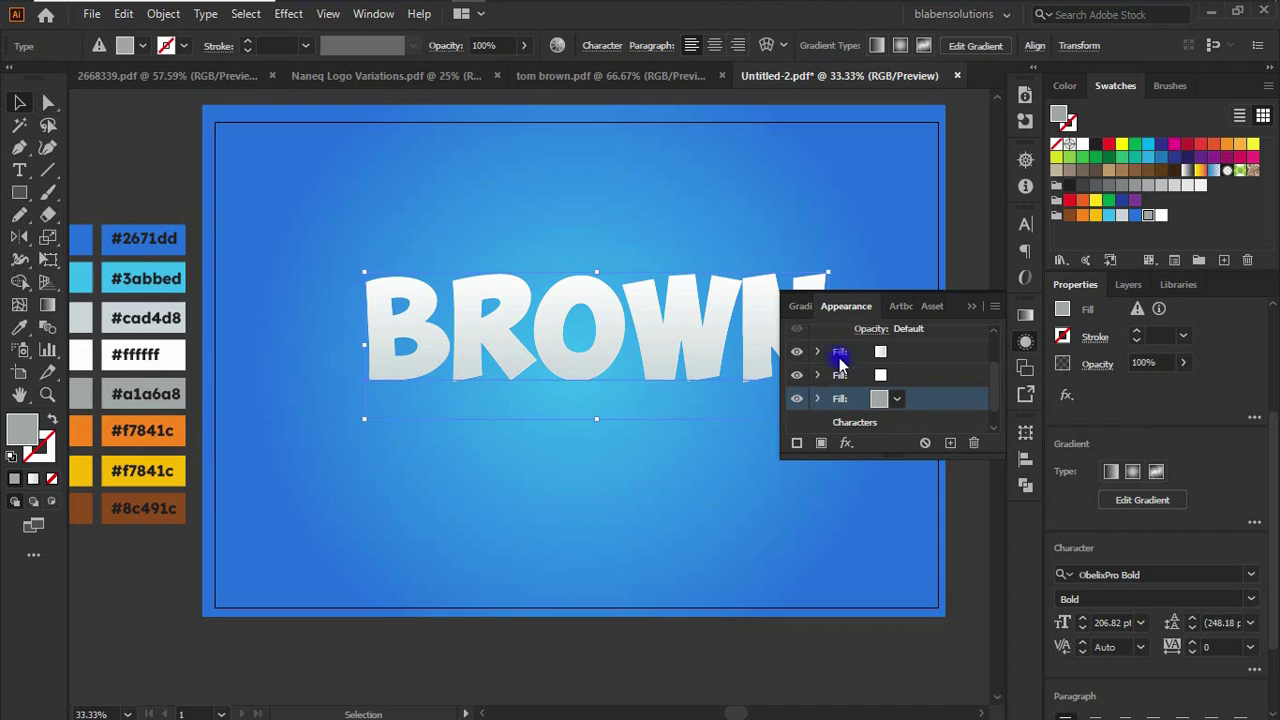
left_click(886, 352)
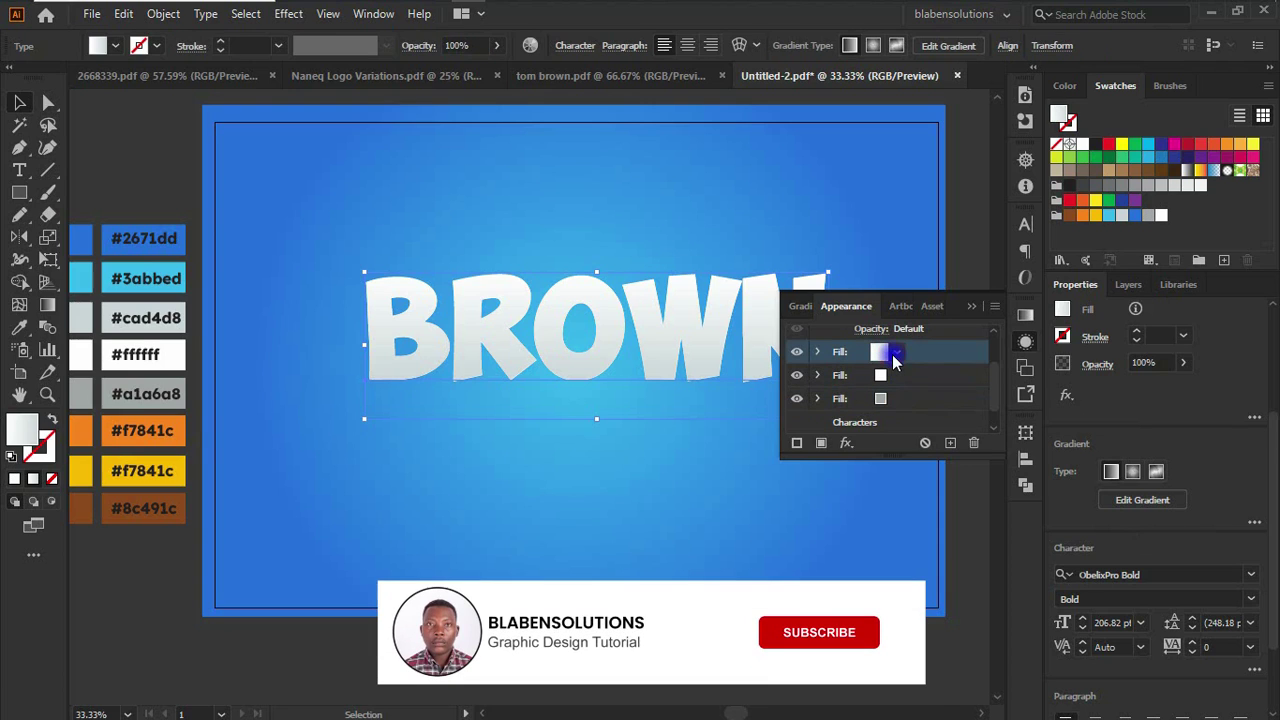
left_click(848, 446)
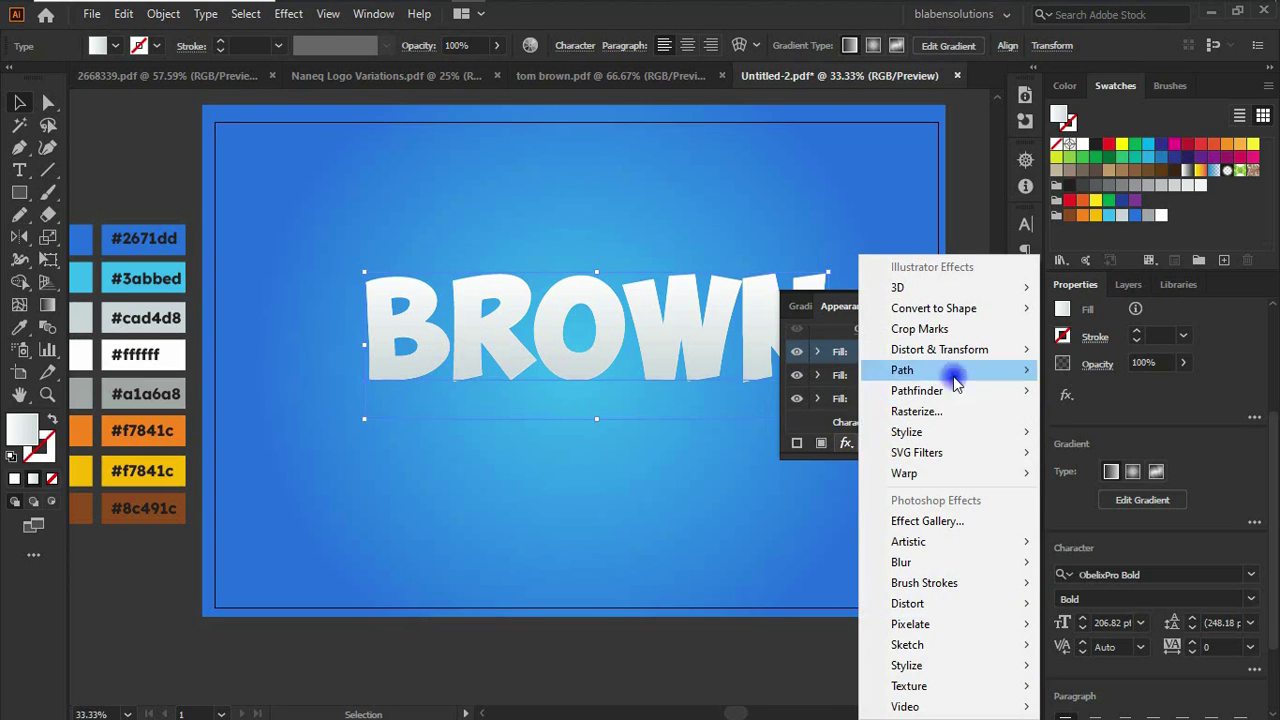
mouse_move(952, 372)
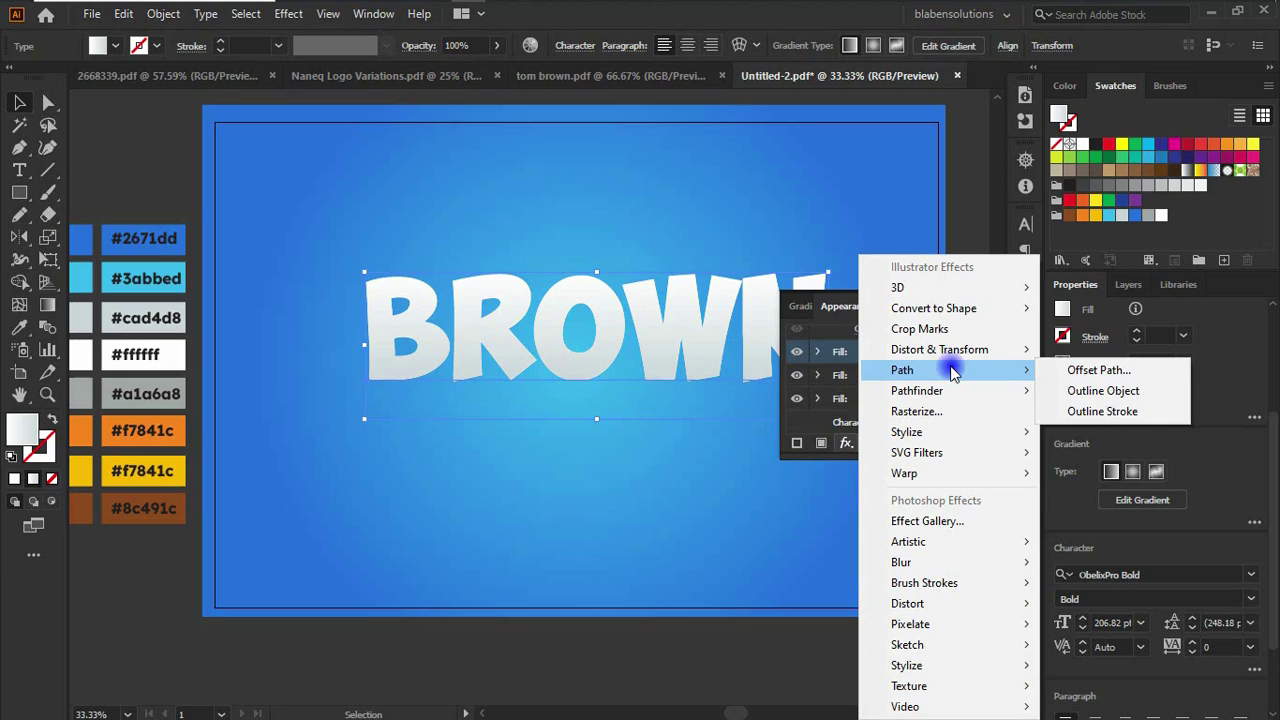
left_click(1072, 369)
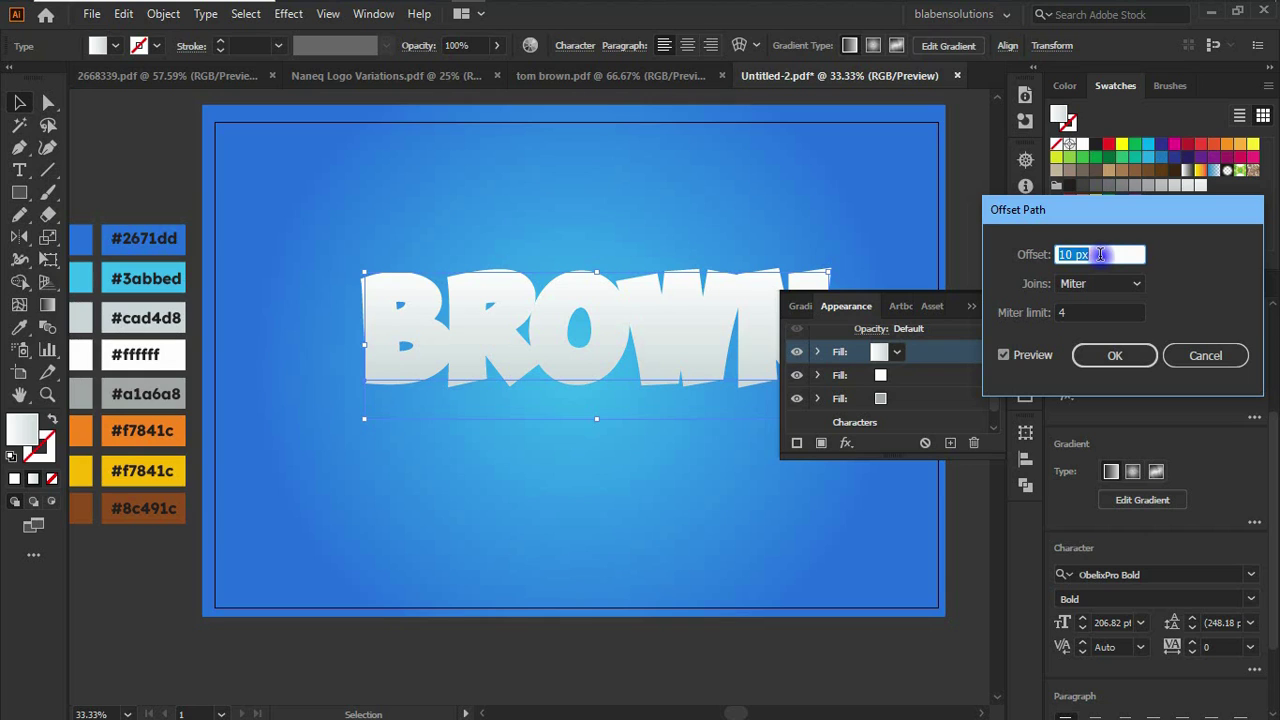
type("-")
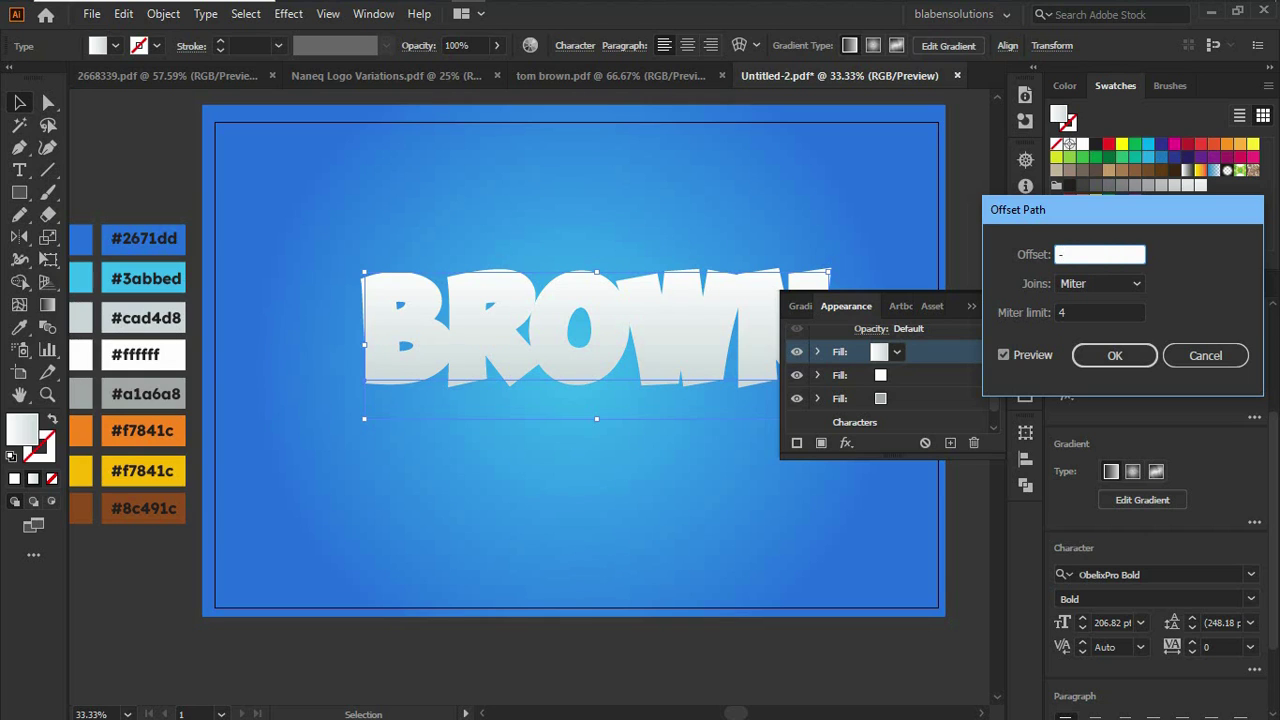
type("2")
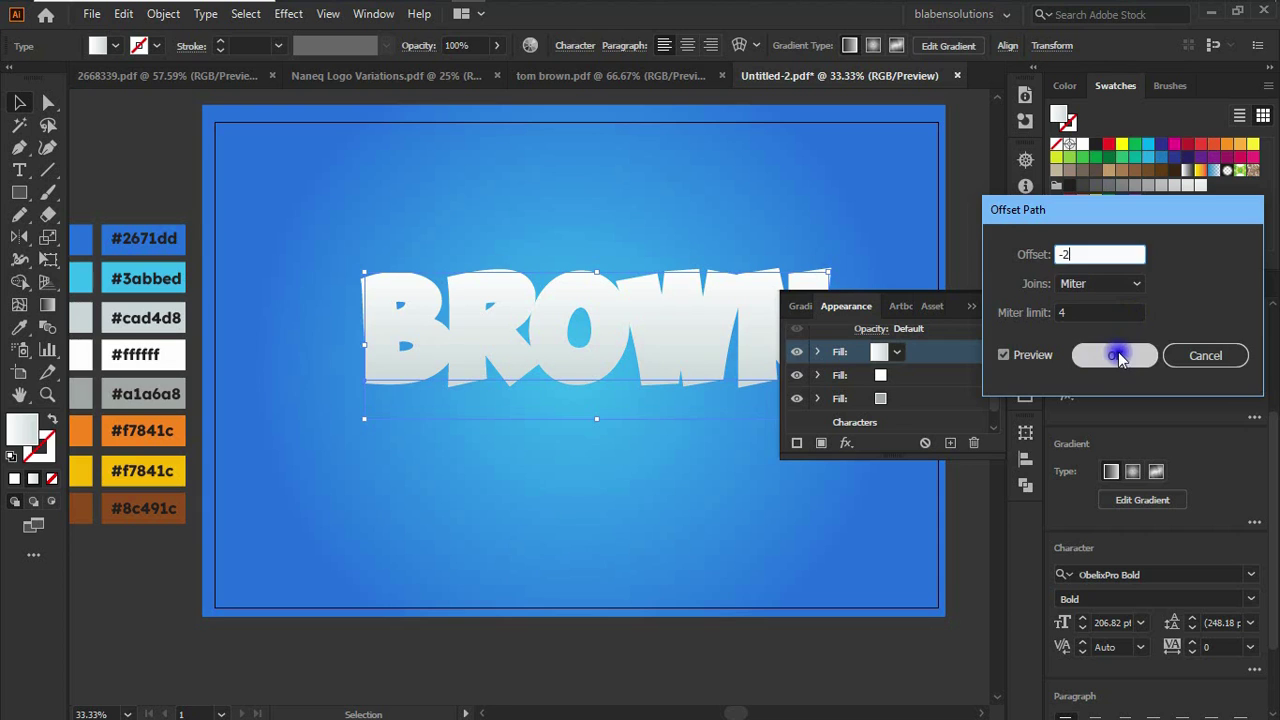
left_click(1114, 355)
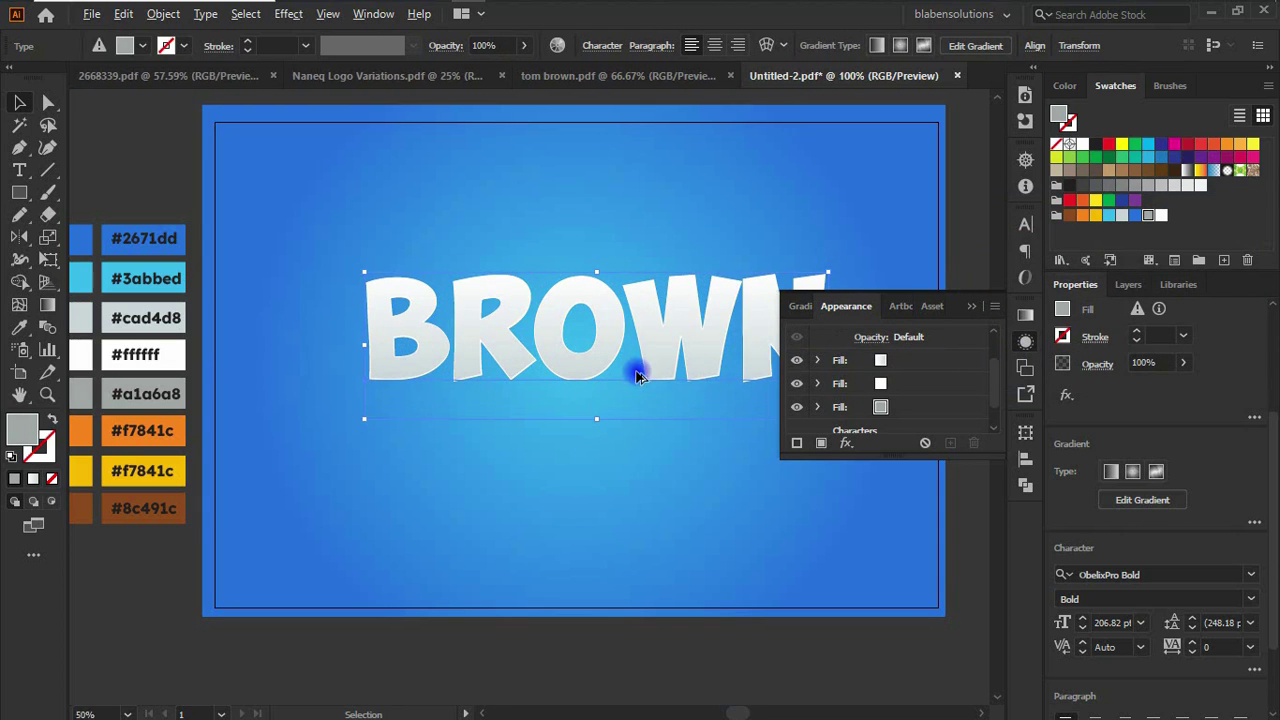
- Add a Transform effect to the lowest gray fill, moving it -0.2 px horizontally and 0.2 px vertically with 30 copies
scroll(634, 371, "up", 3)
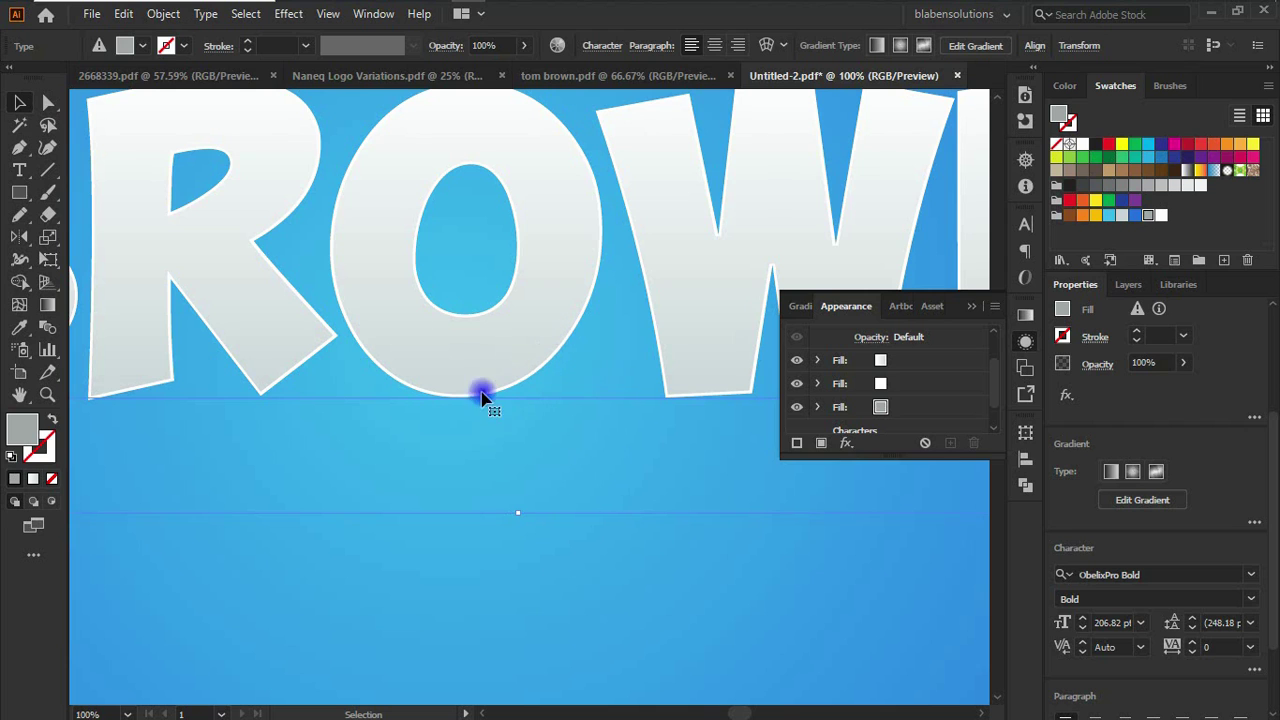
left_click_drag(450, 388, 686, 426)
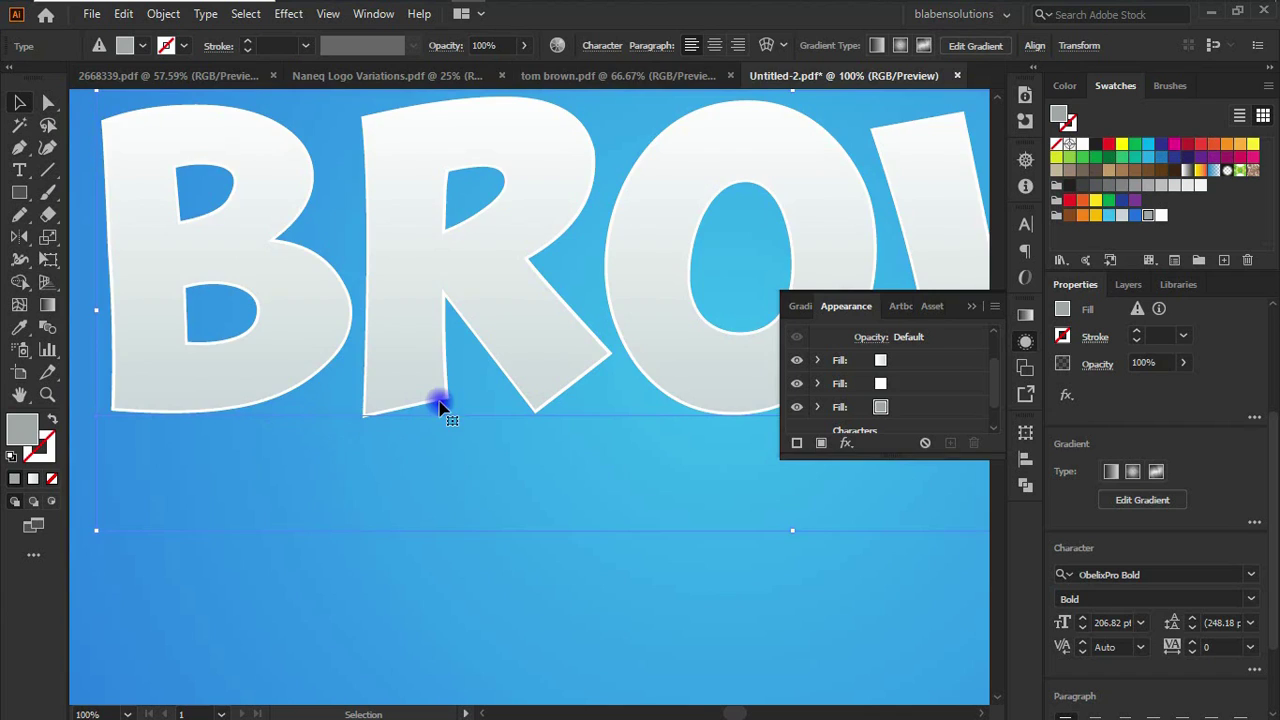
scroll(437, 403, "down", 2)
scroll(484, 374, "right", 3)
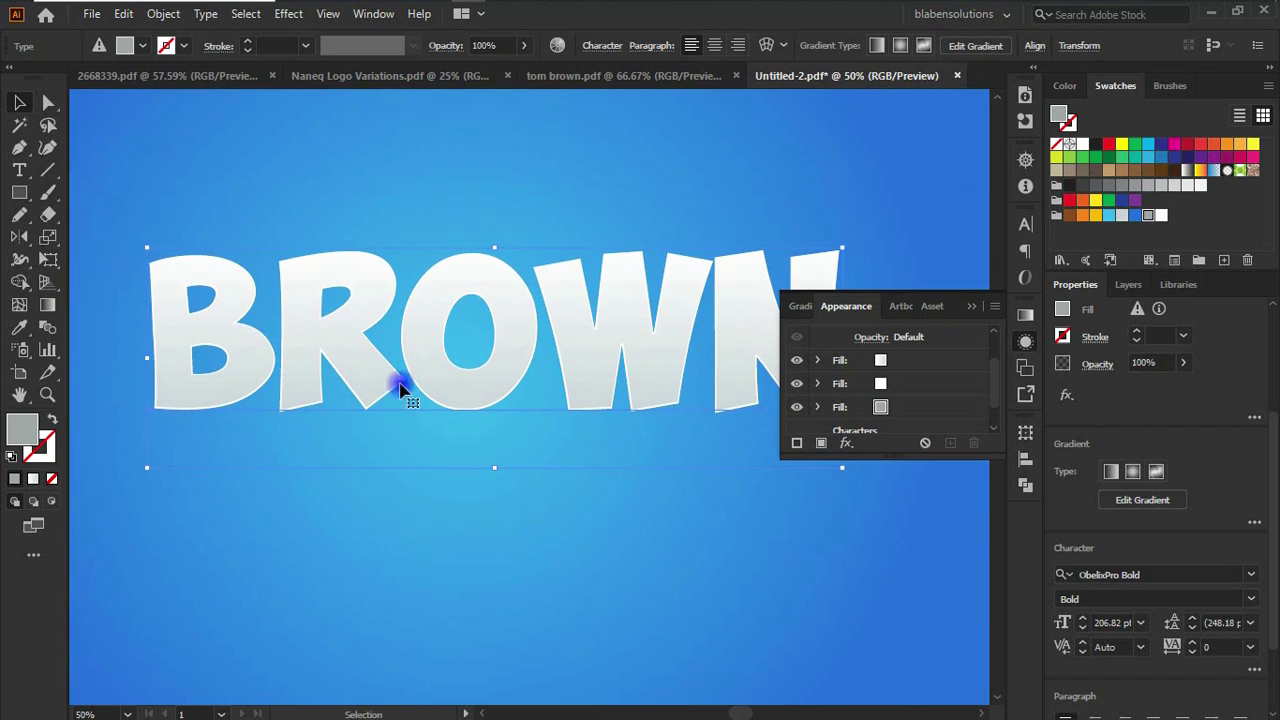
left_click(943, 404)
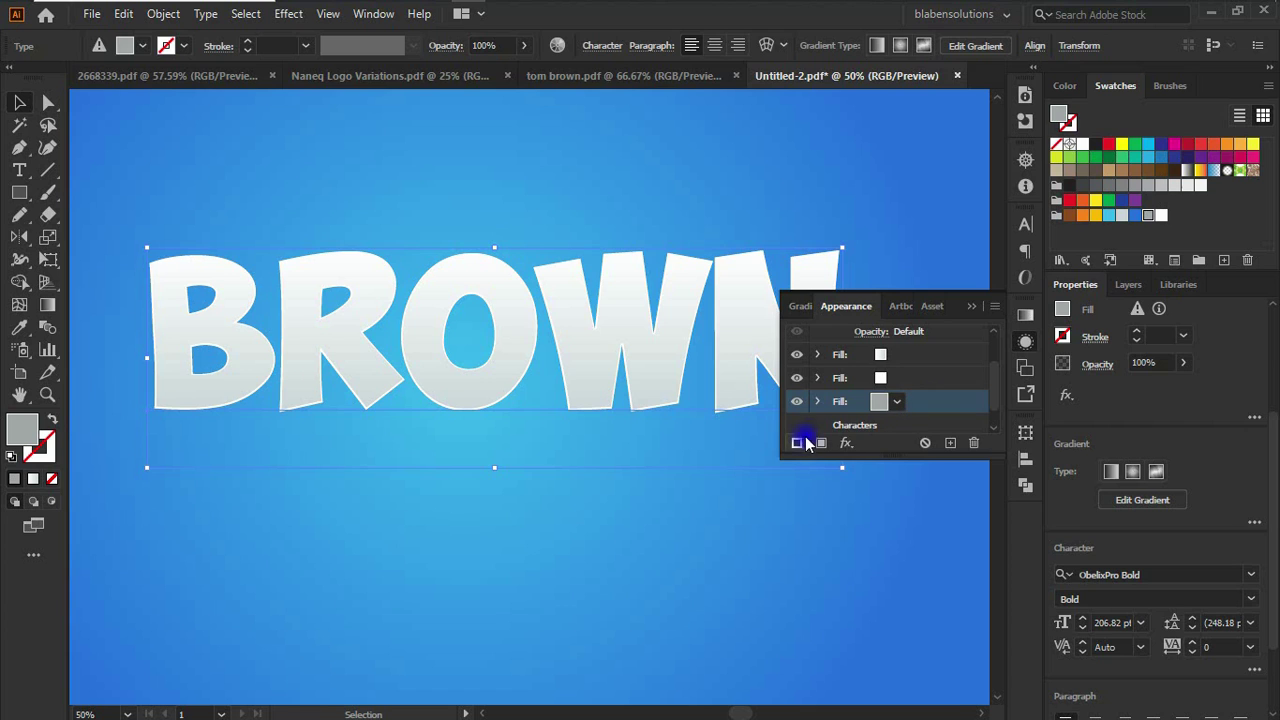
left_click(846, 443)
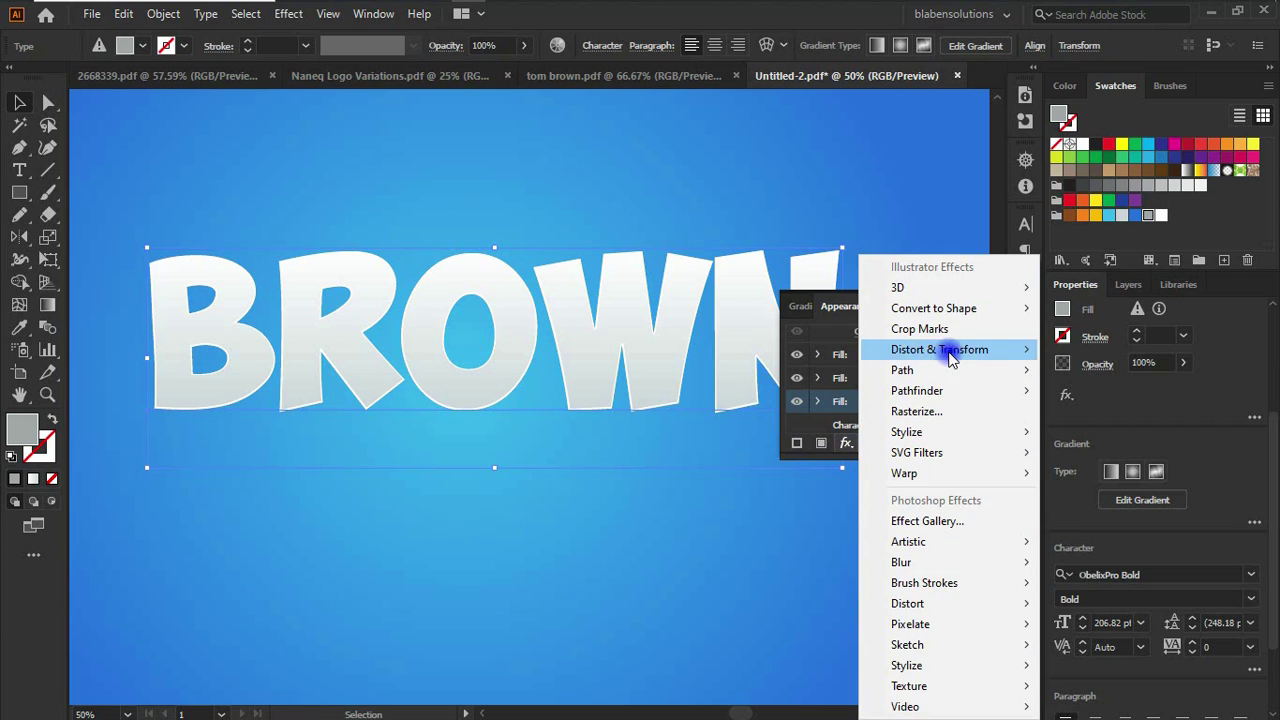
mouse_move(930, 349)
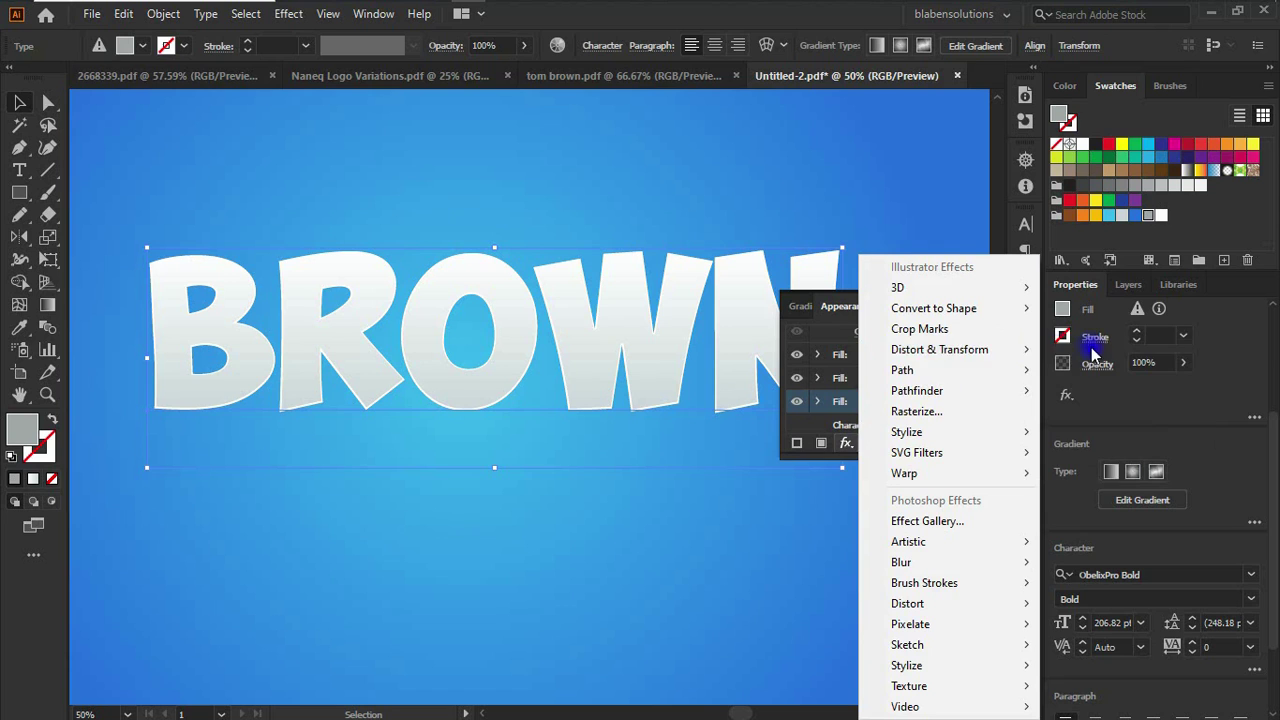
left_click(1077, 412)
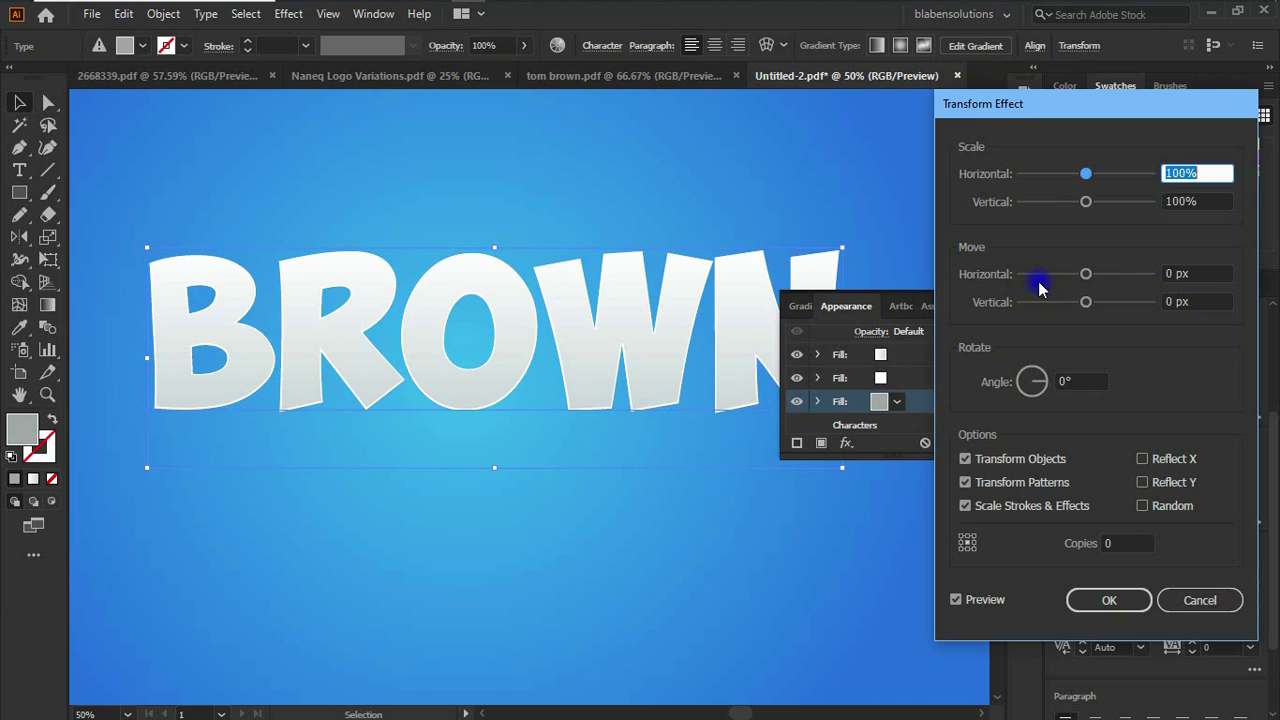
left_click(1175, 273)
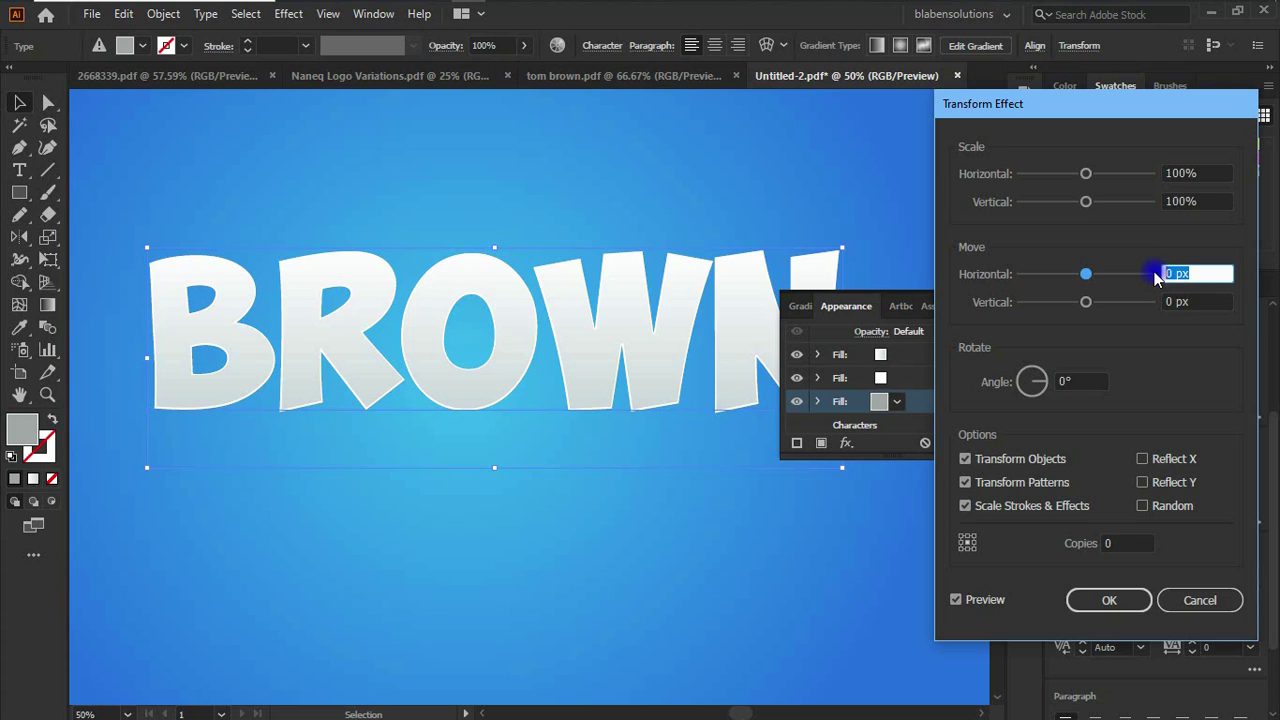
type("-0.2")
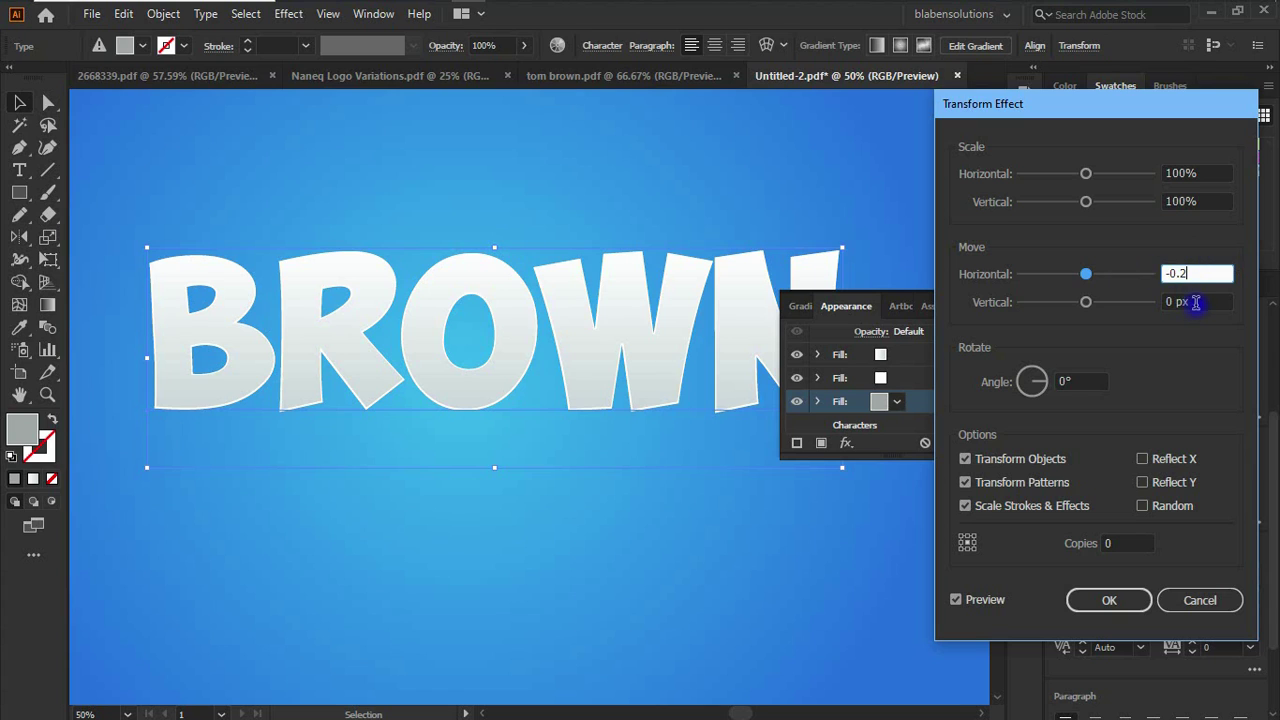
key("Tab")
type("0")
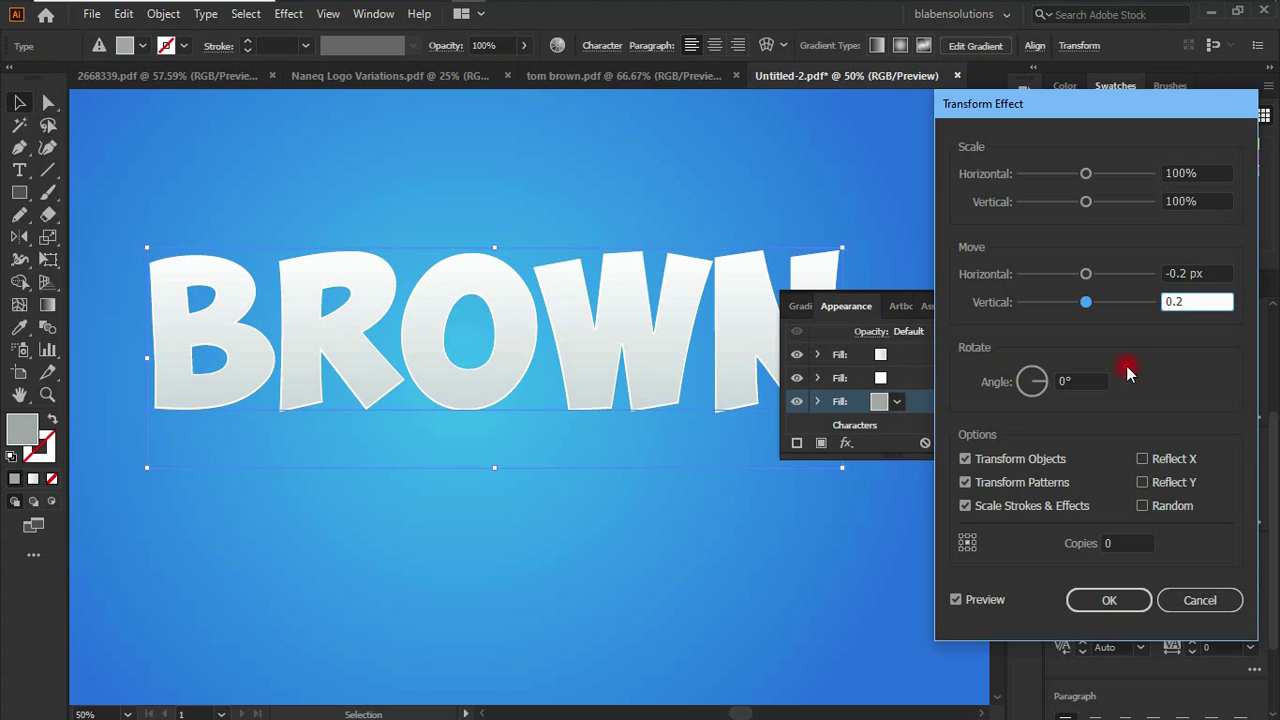
left_click(1127, 542)
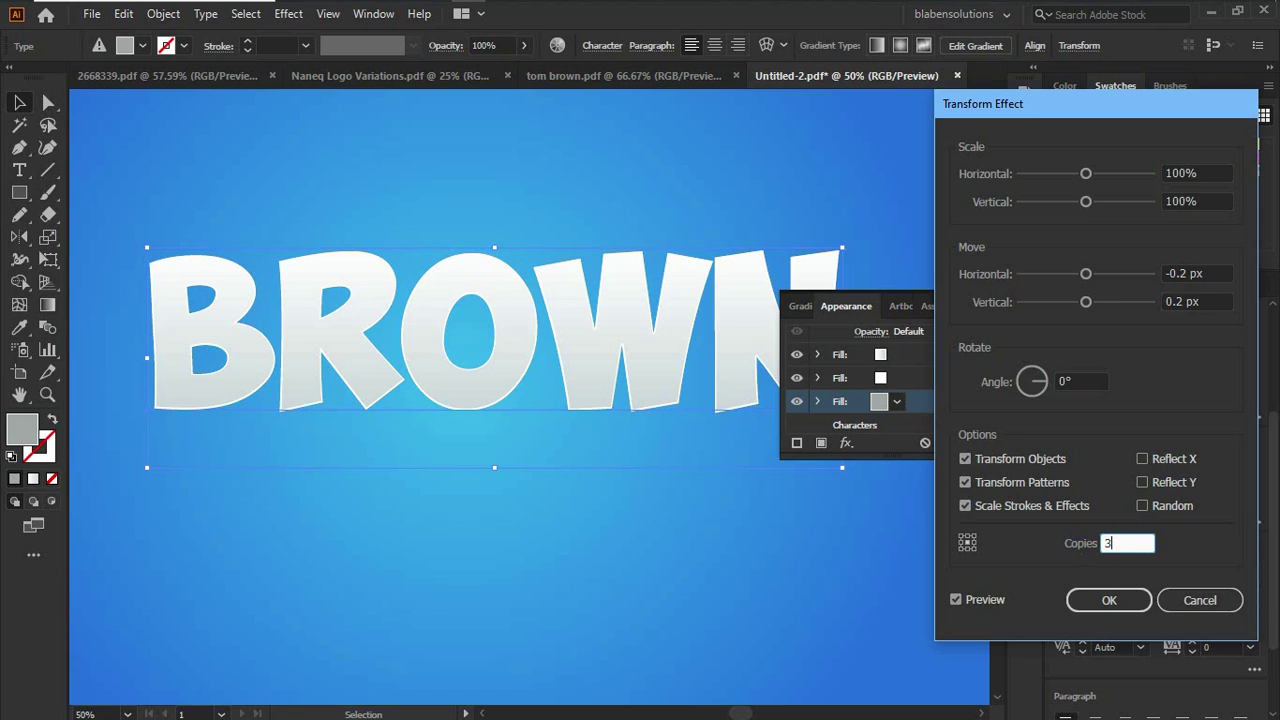
left_click(1086, 604)
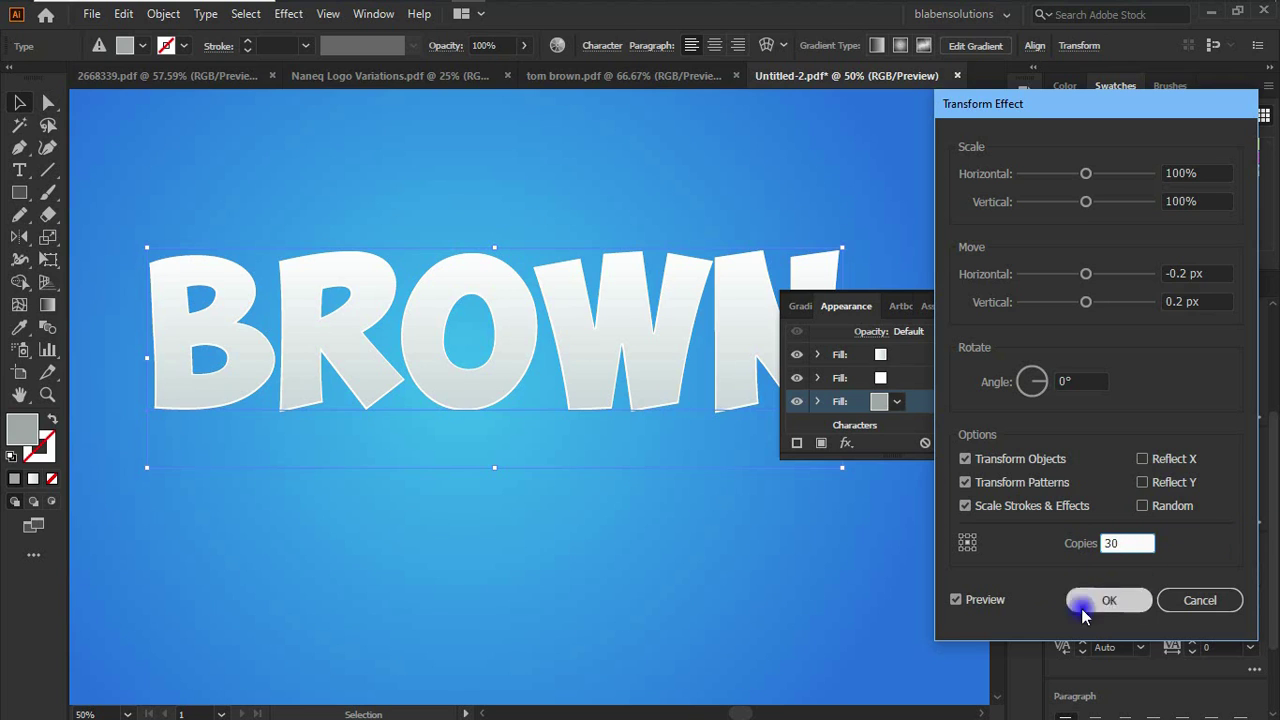
- Change the gray fill's Transform move to -0.4 px horizontal and 0.4 px vertical and apply the effect
left_click(1208, 302)
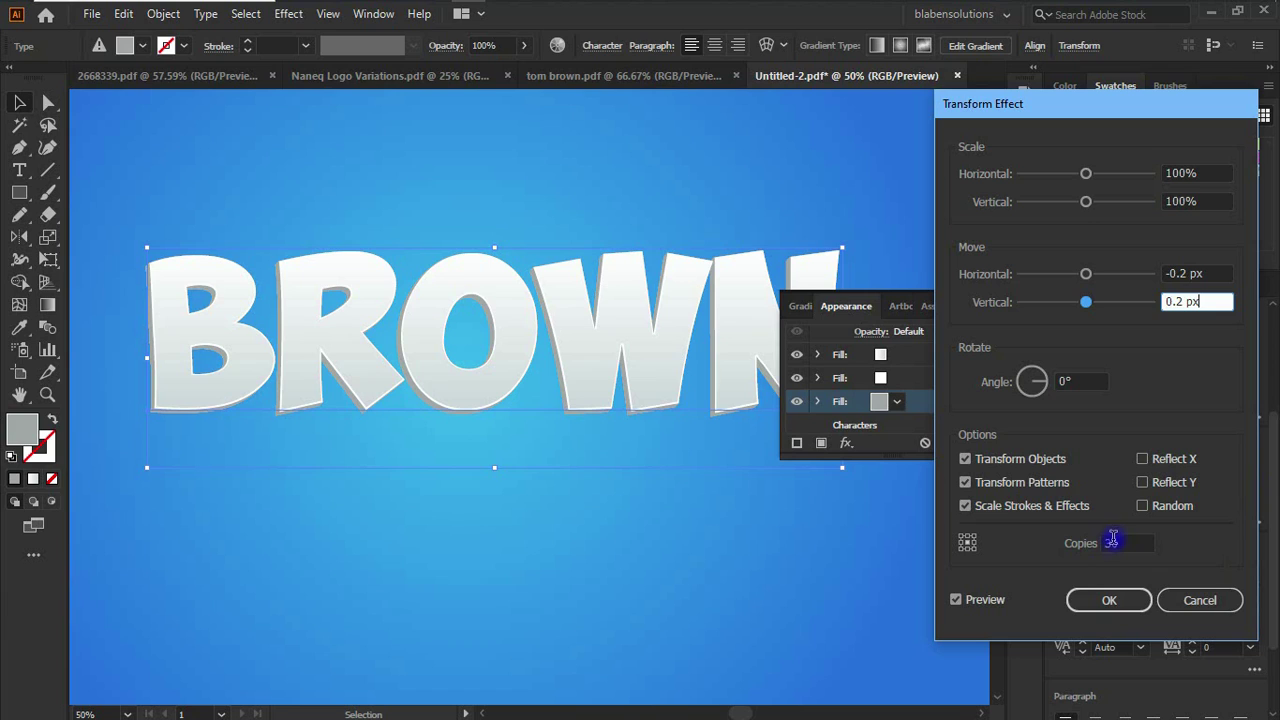
left_click(1190, 273)
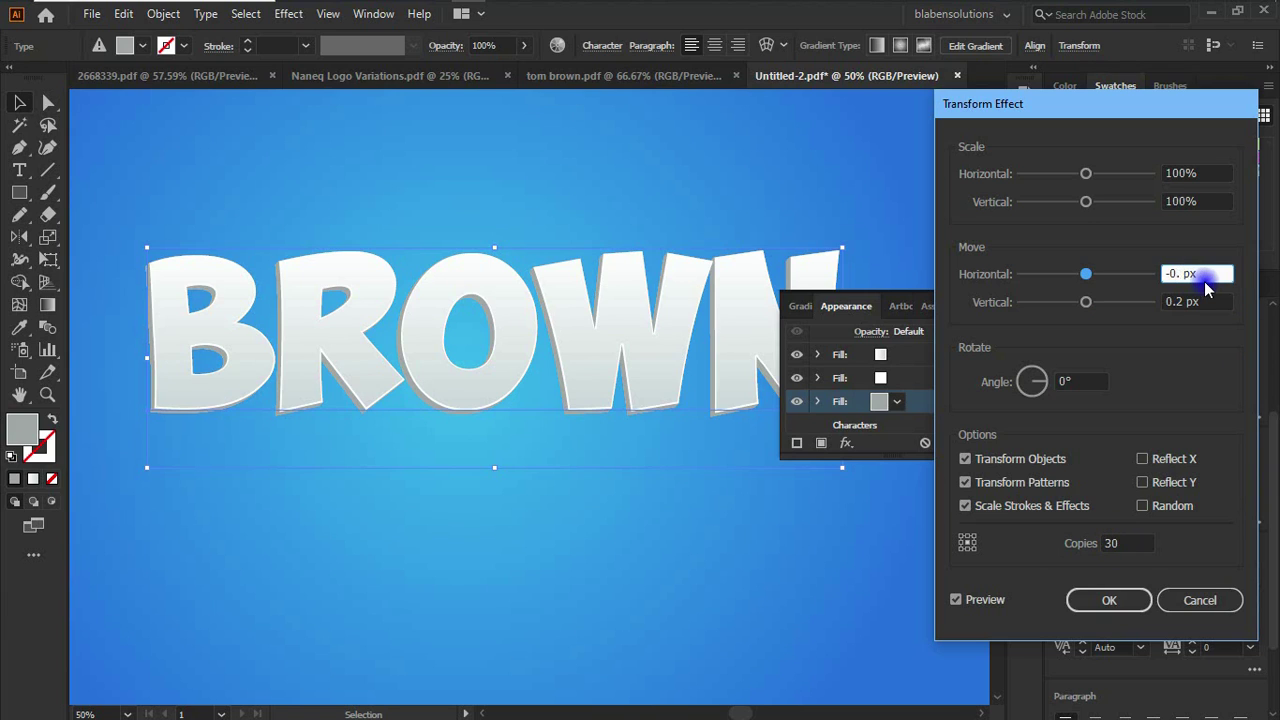
key("Tab")
type("0.4")
key("Tab")
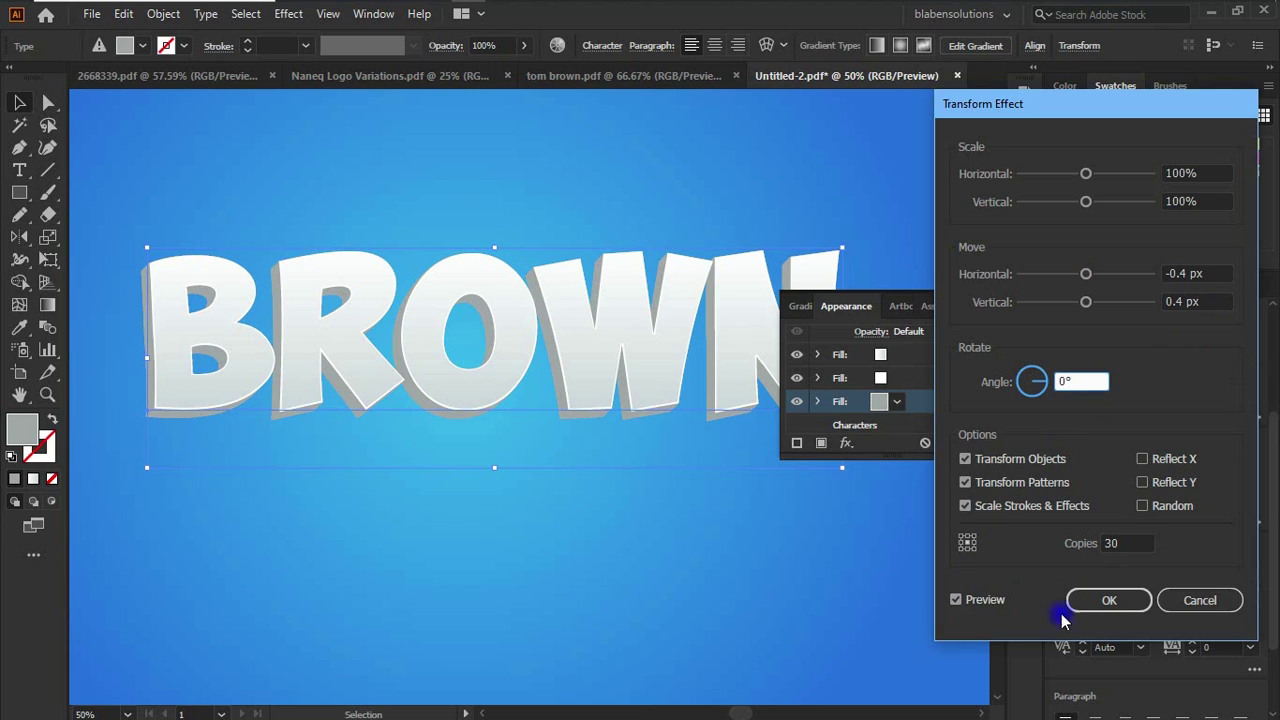
left_click(1111, 606)
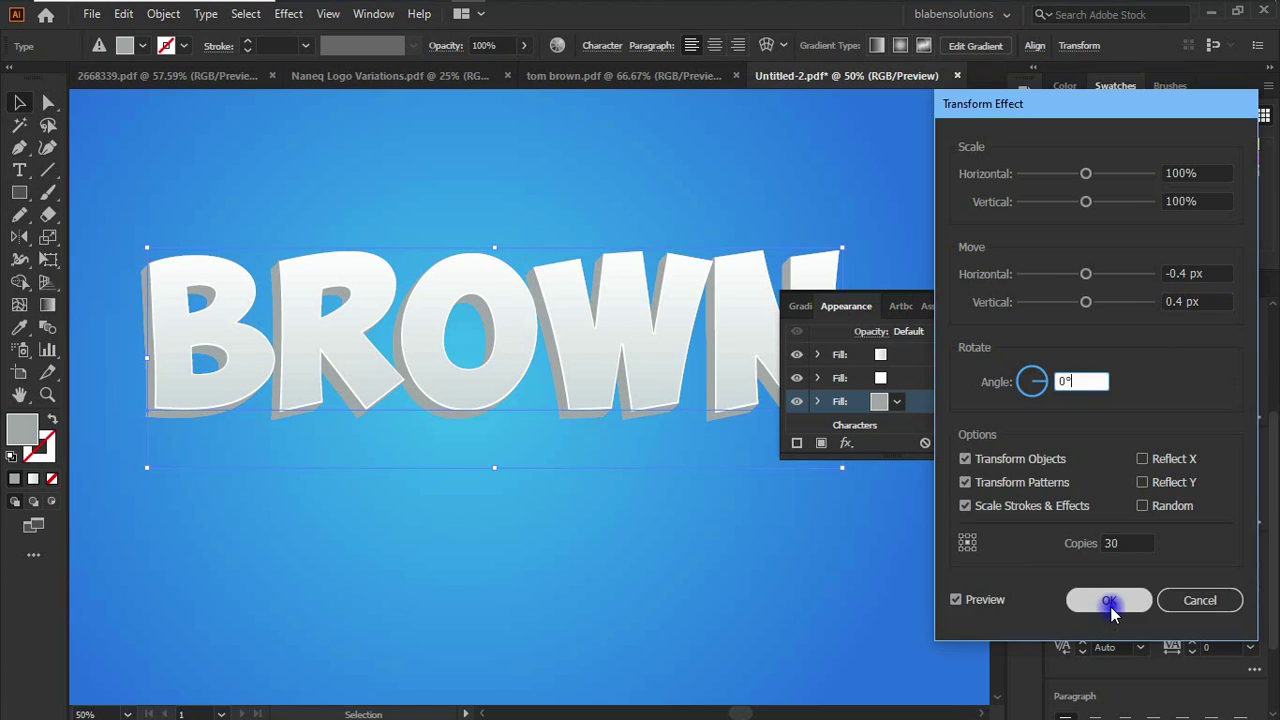
left_click(1111, 606)
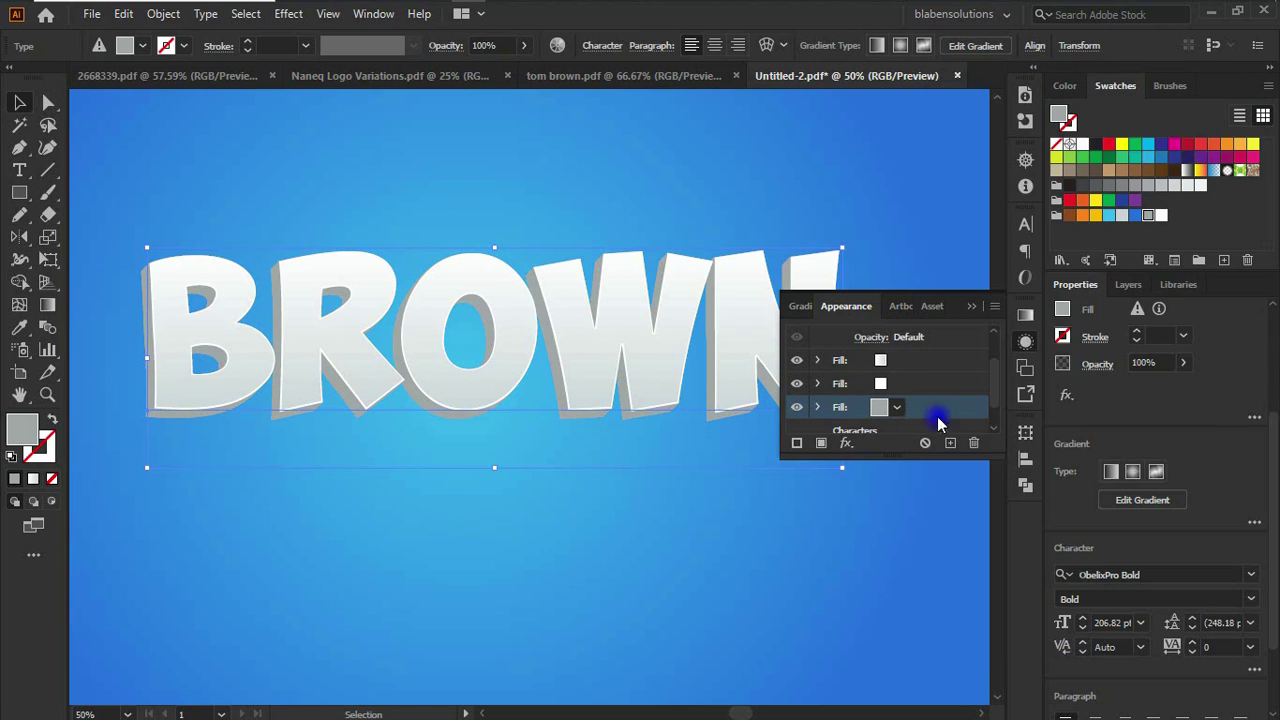
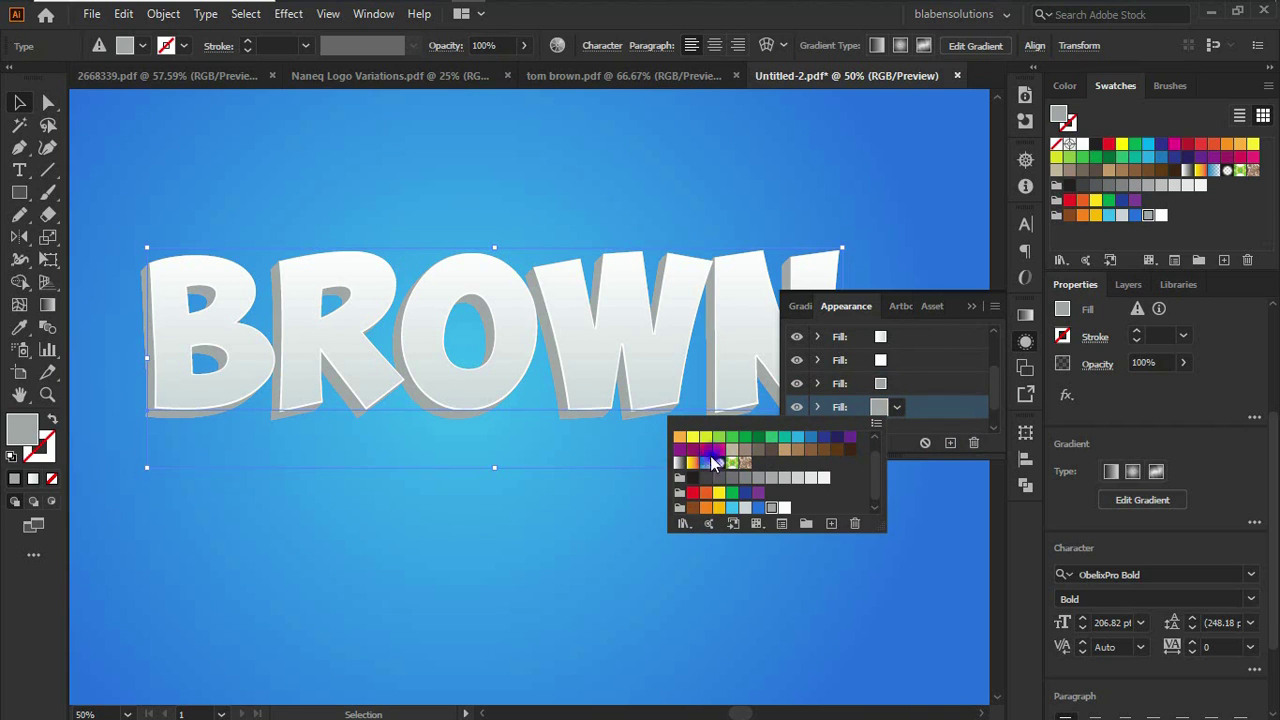
- Duplicate the transformed gray fill and recolor the lowest copy dark green
scroll(728, 465, "up", 1)
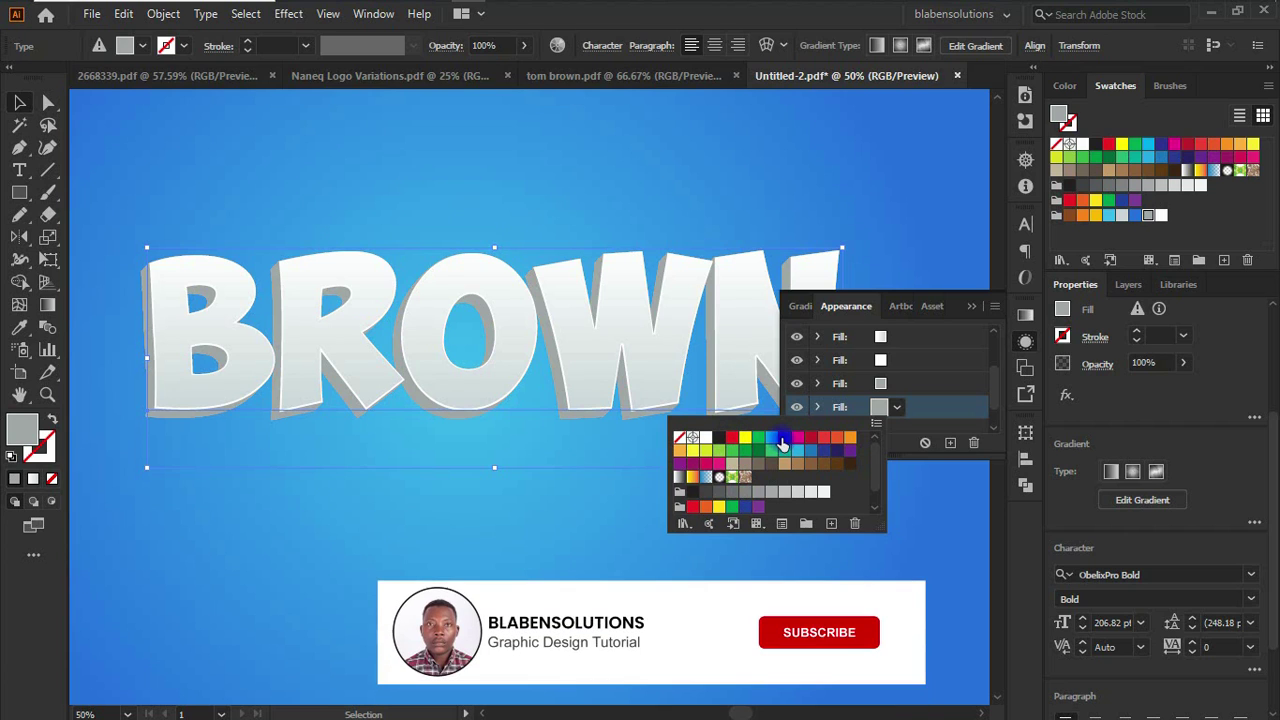
left_click(758, 450)
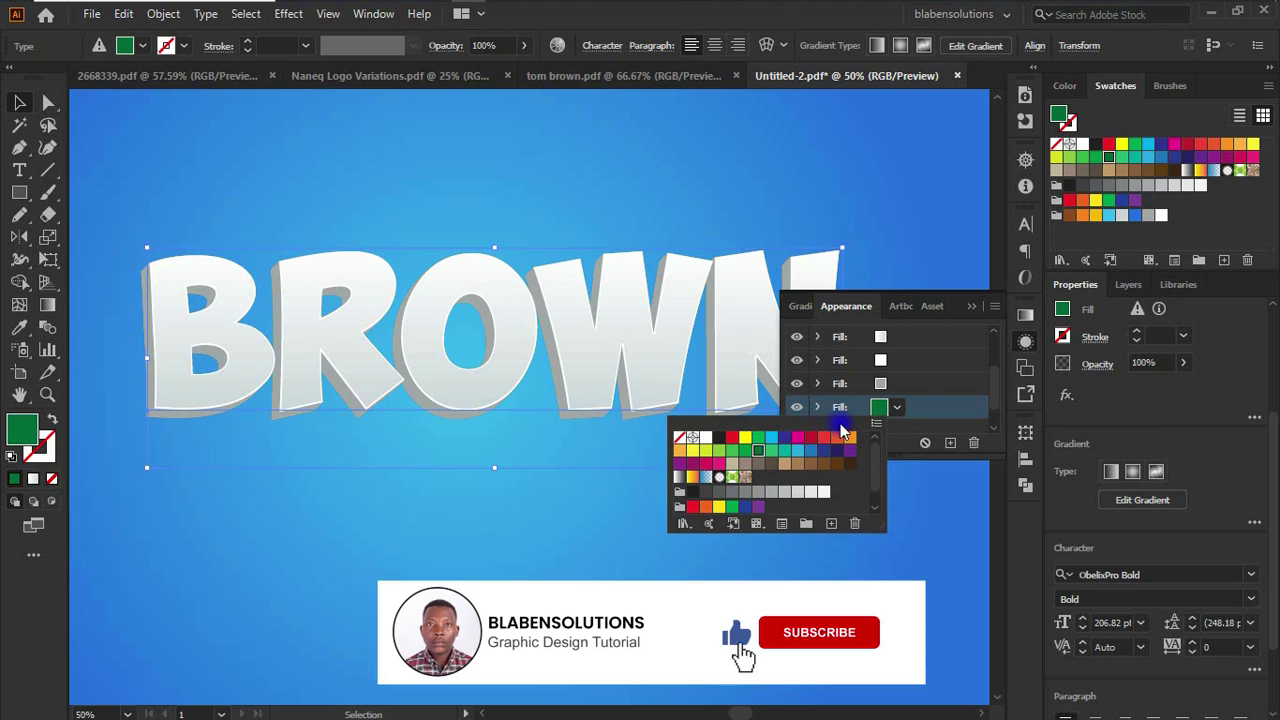
left_click(923, 410)
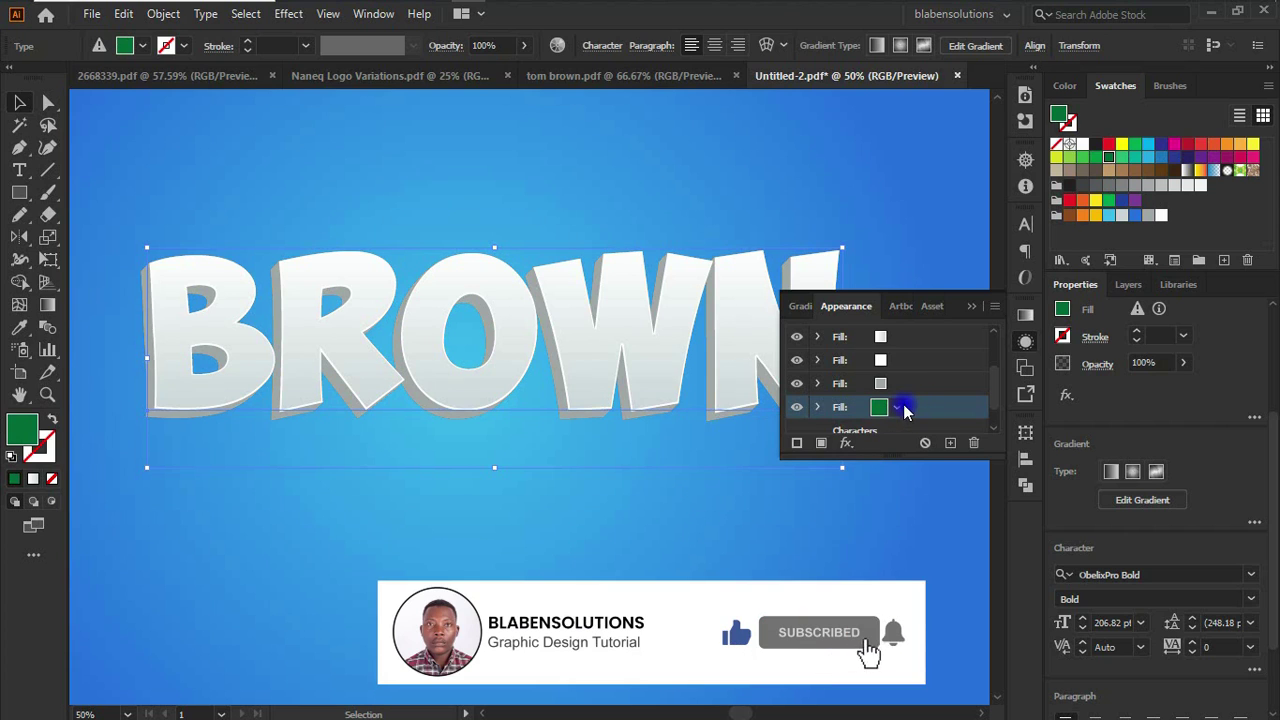
- Bring the green fill above the other fills and delete its inherited Transform effect
scroll(918, 360, "up", 5)
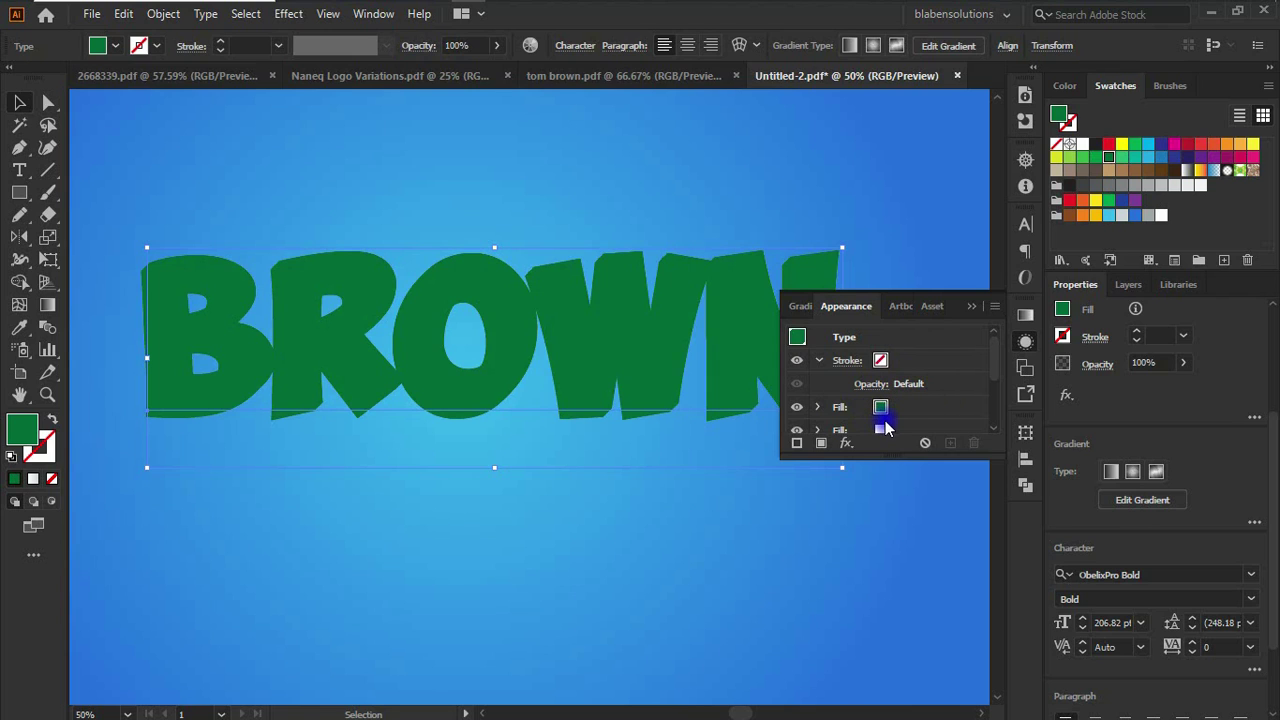
left_click(819, 408)
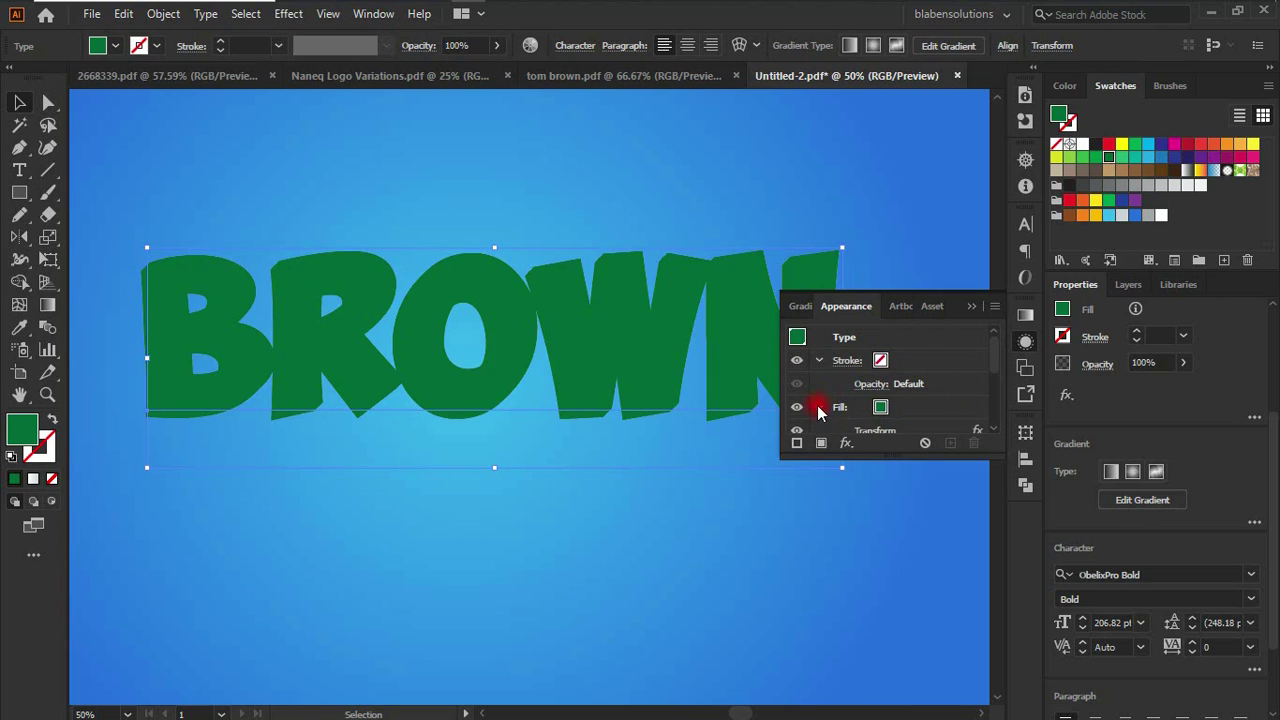
left_click_drag(996, 354, 991, 368)
left_click(895, 368)
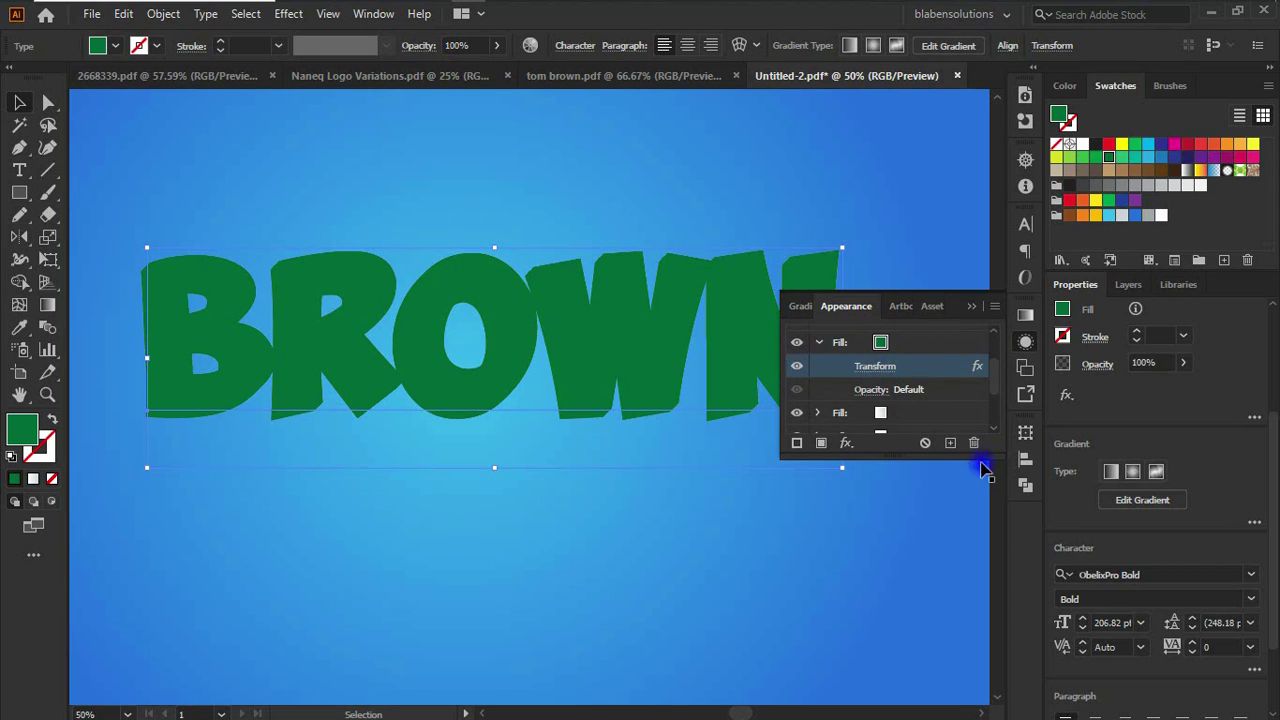
left_click(975, 442)
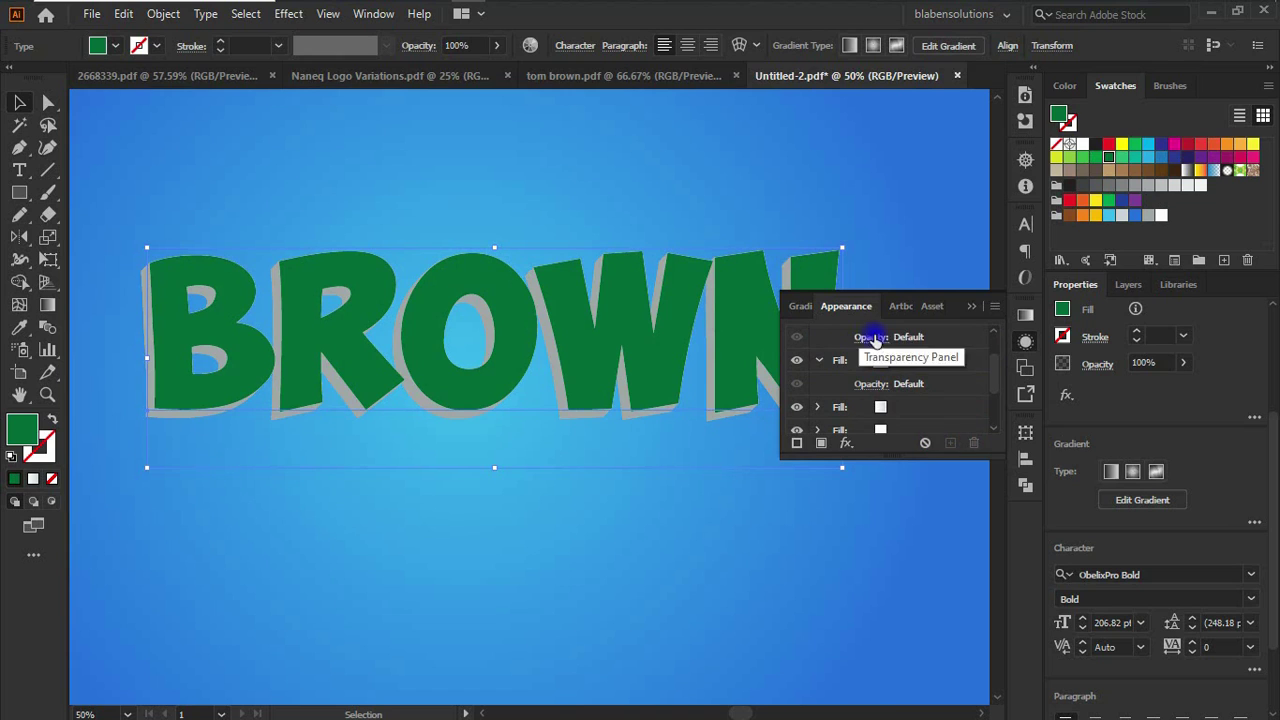
- Apply a new Transform effect to the green fill with a 7 px horizontal and 7 px vertical move
left_click(906, 364)
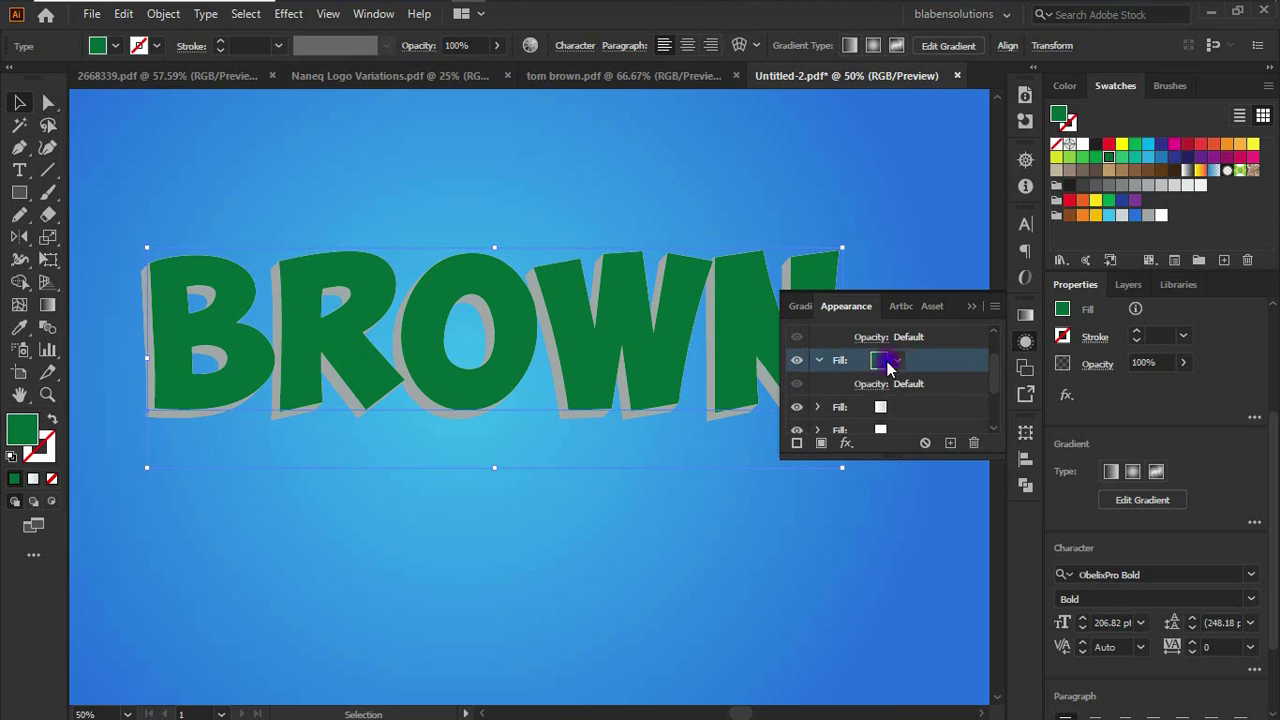
left_click(822, 362)
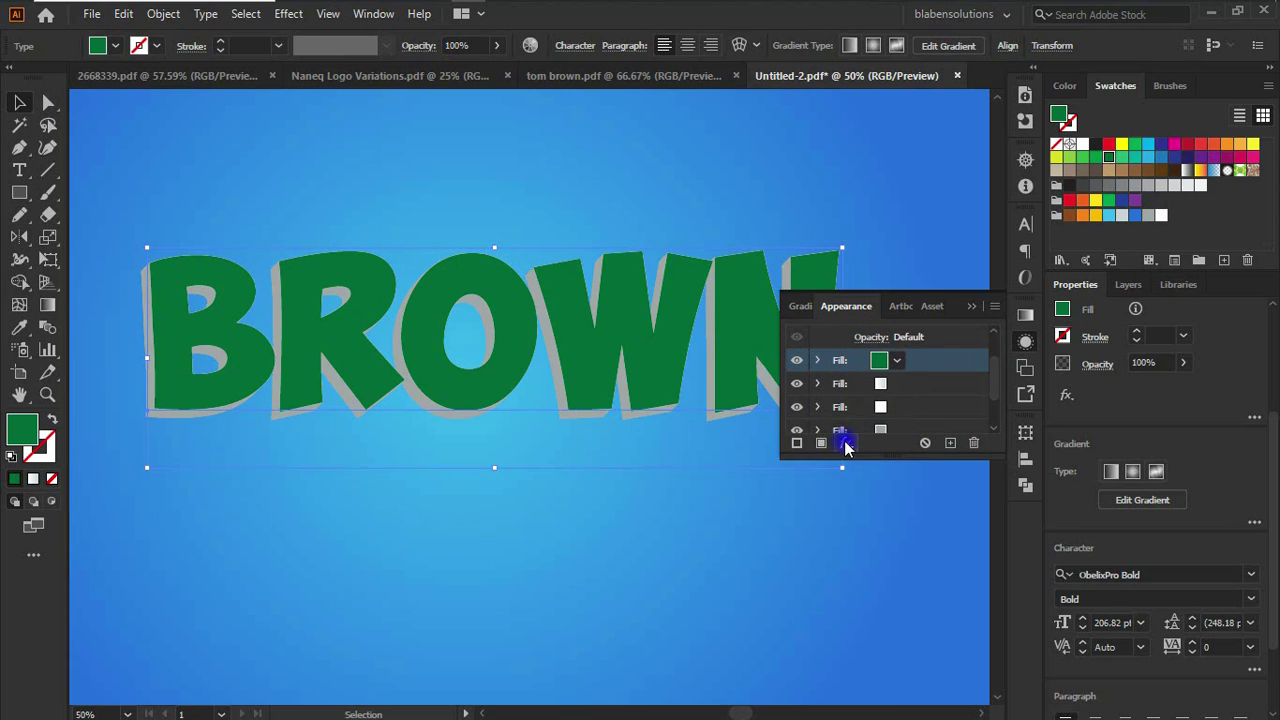
left_click(845, 443)
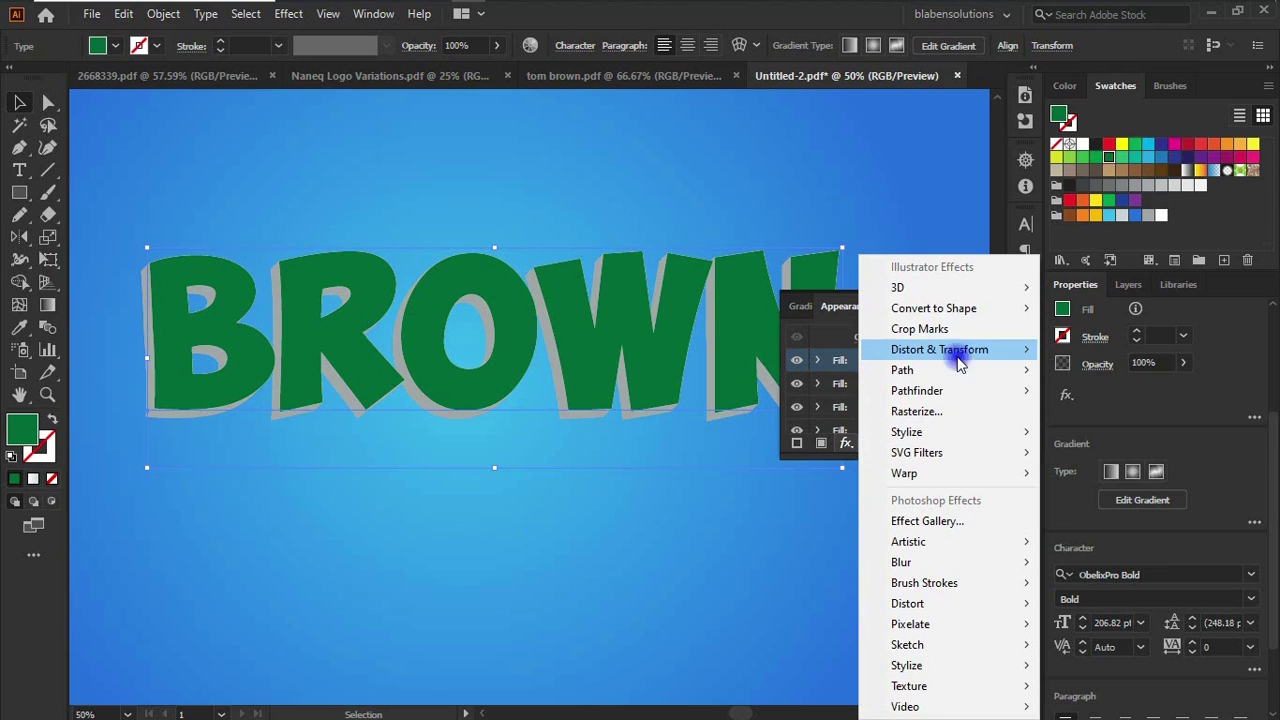
mouse_move(943, 350)
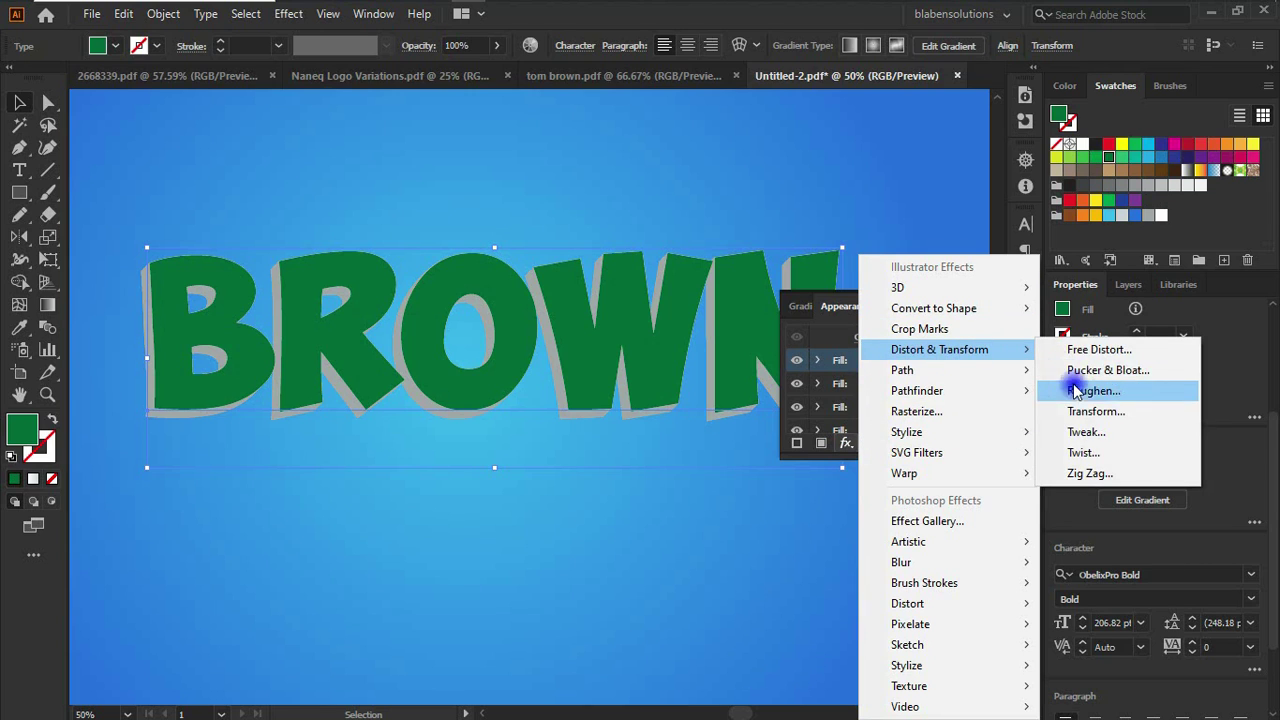
left_click(1080, 414)
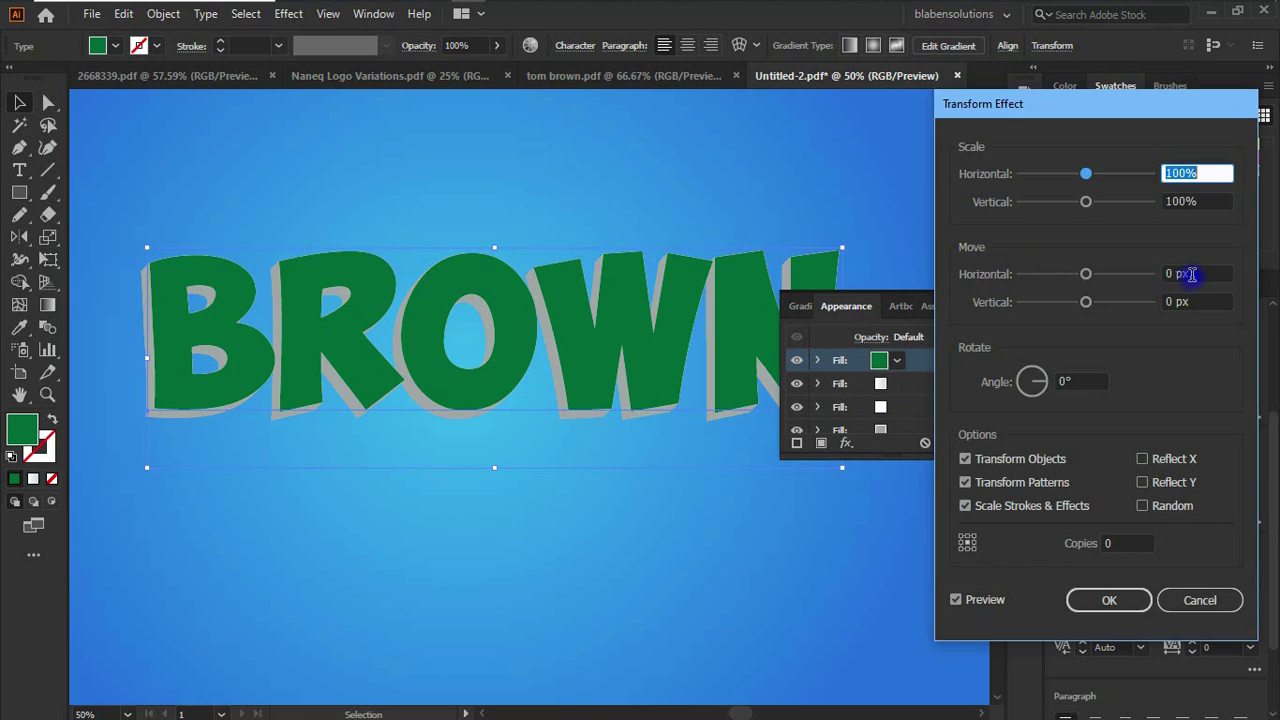
left_click(1191, 274)
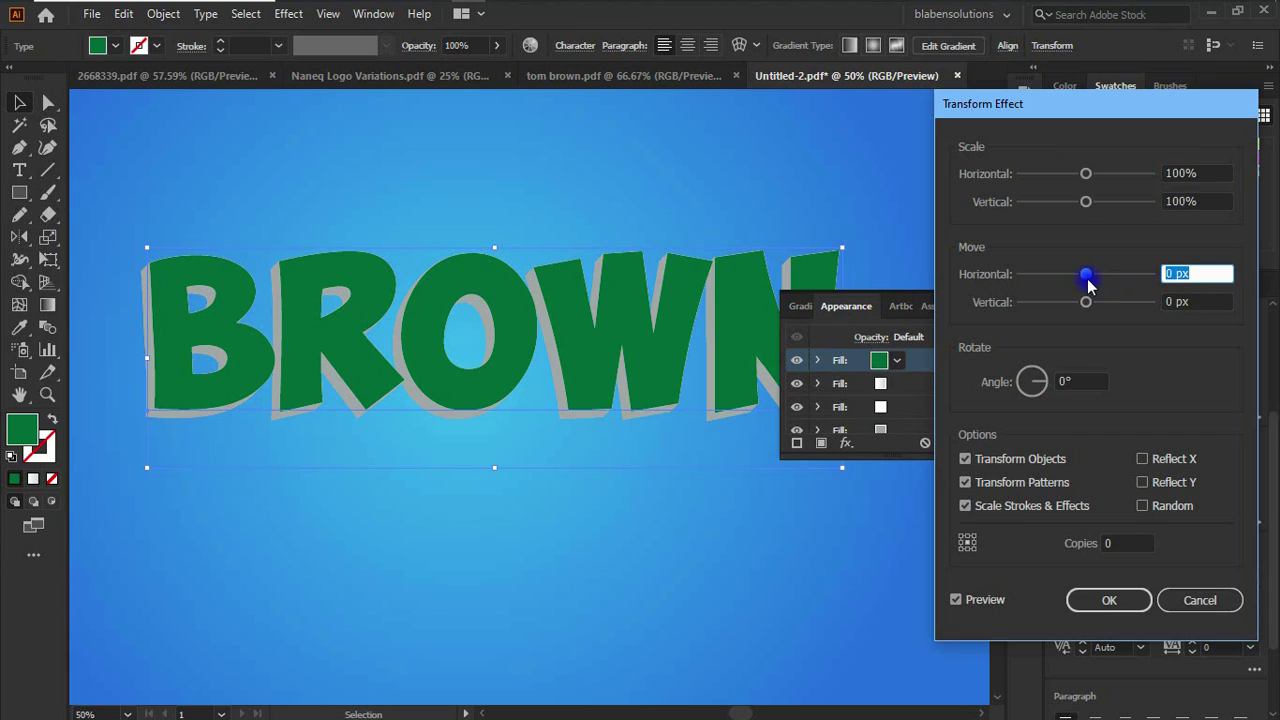
type("7")
left_click(1200, 302)
type("7")
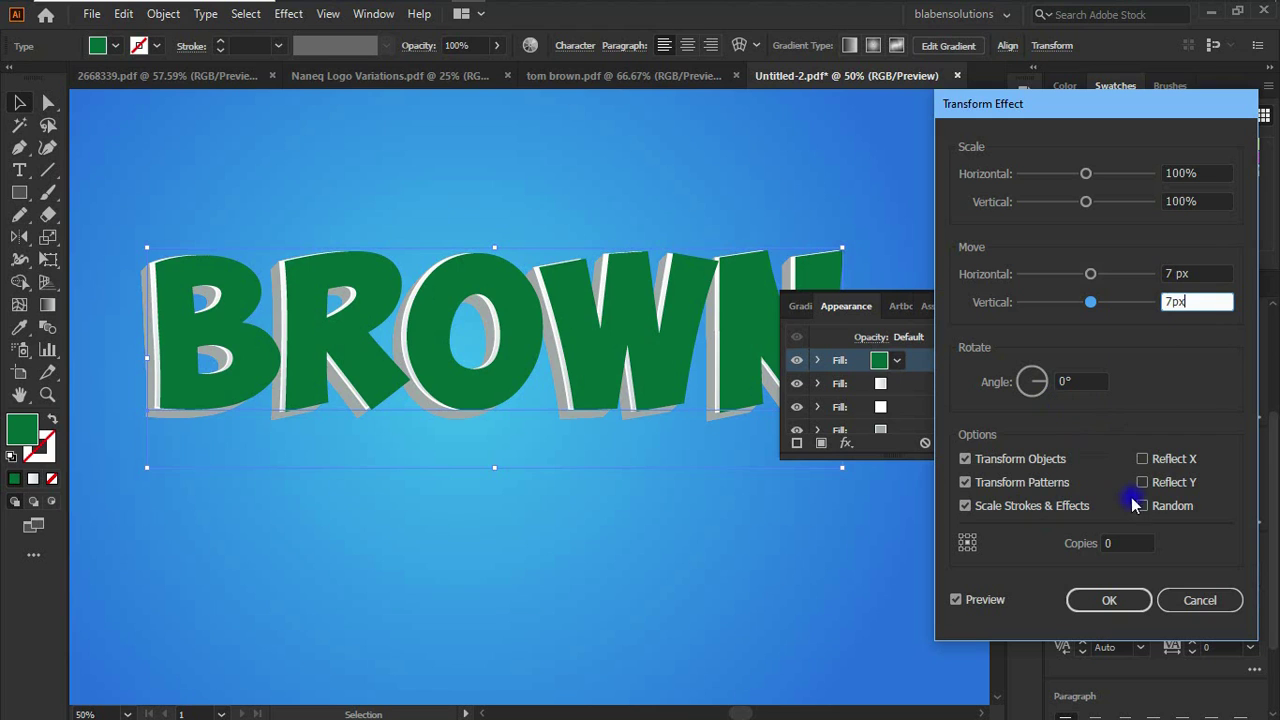
left_click(1112, 601)
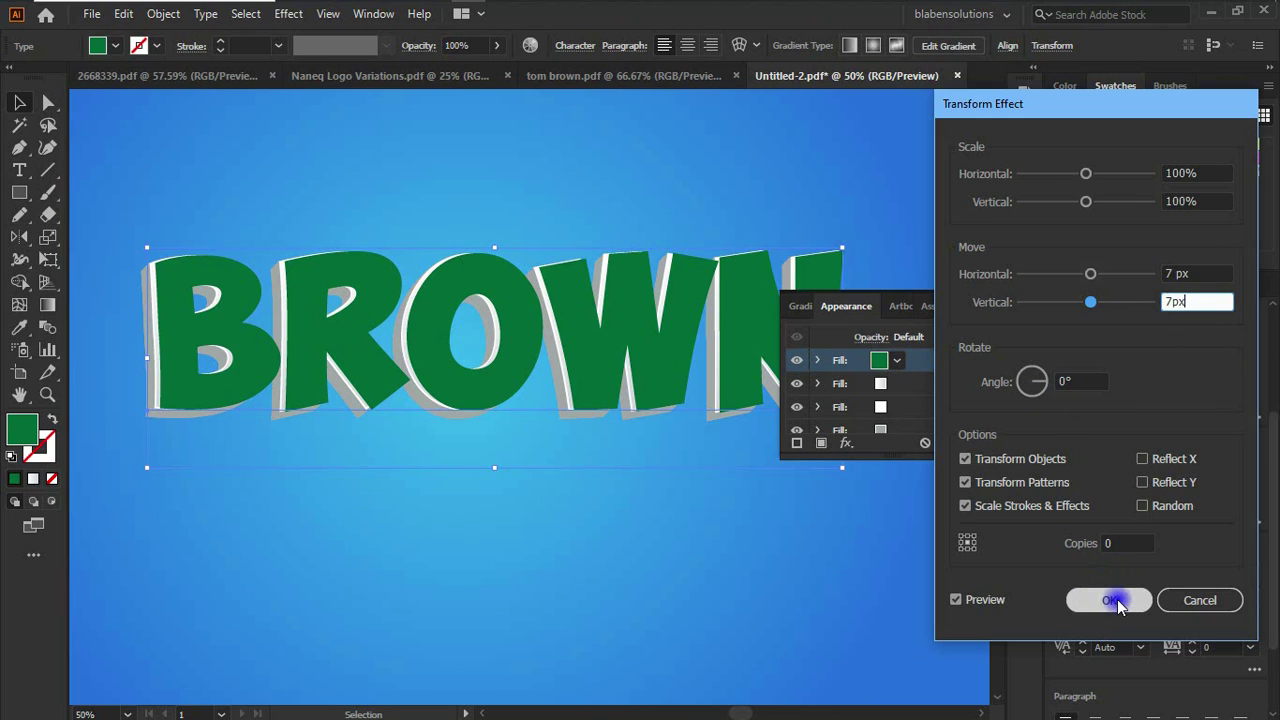
- Move the green fill beneath the gray fill in the text's appearance stack and select it
left_click(884, 366)
left_click_drag(911, 366, 894, 388)
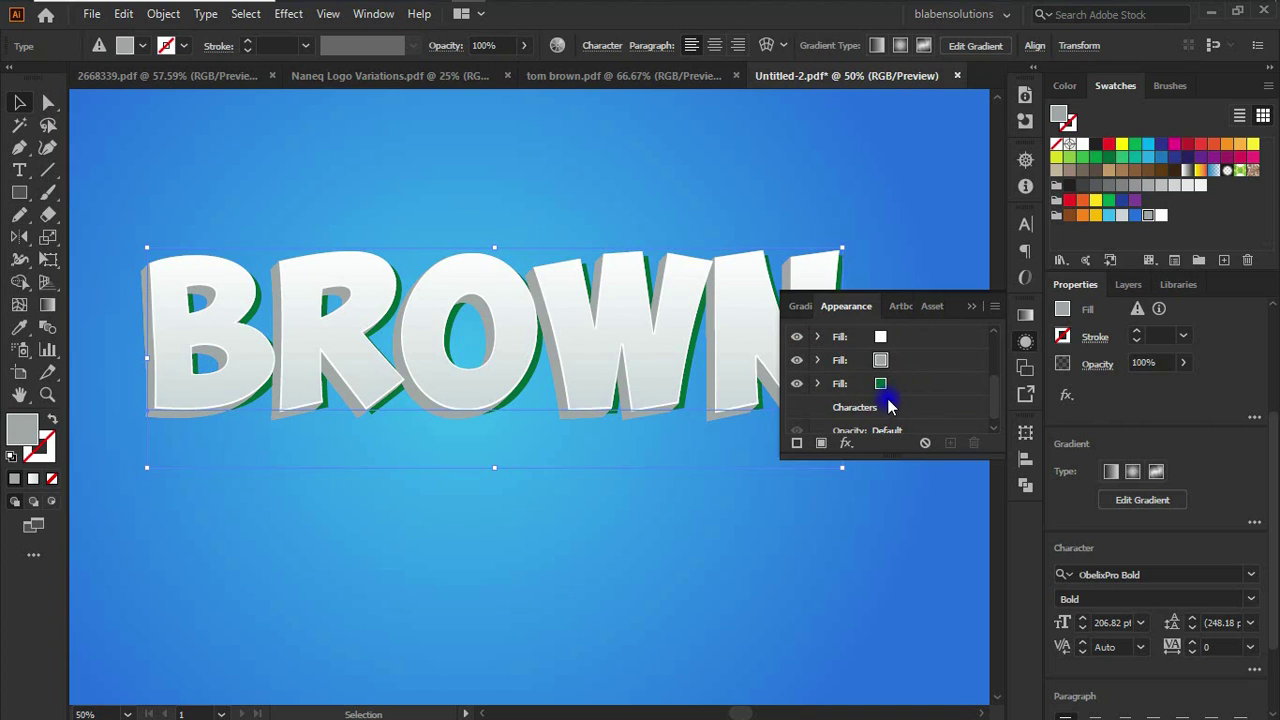
left_click(880, 384)
left_click(880, 384)
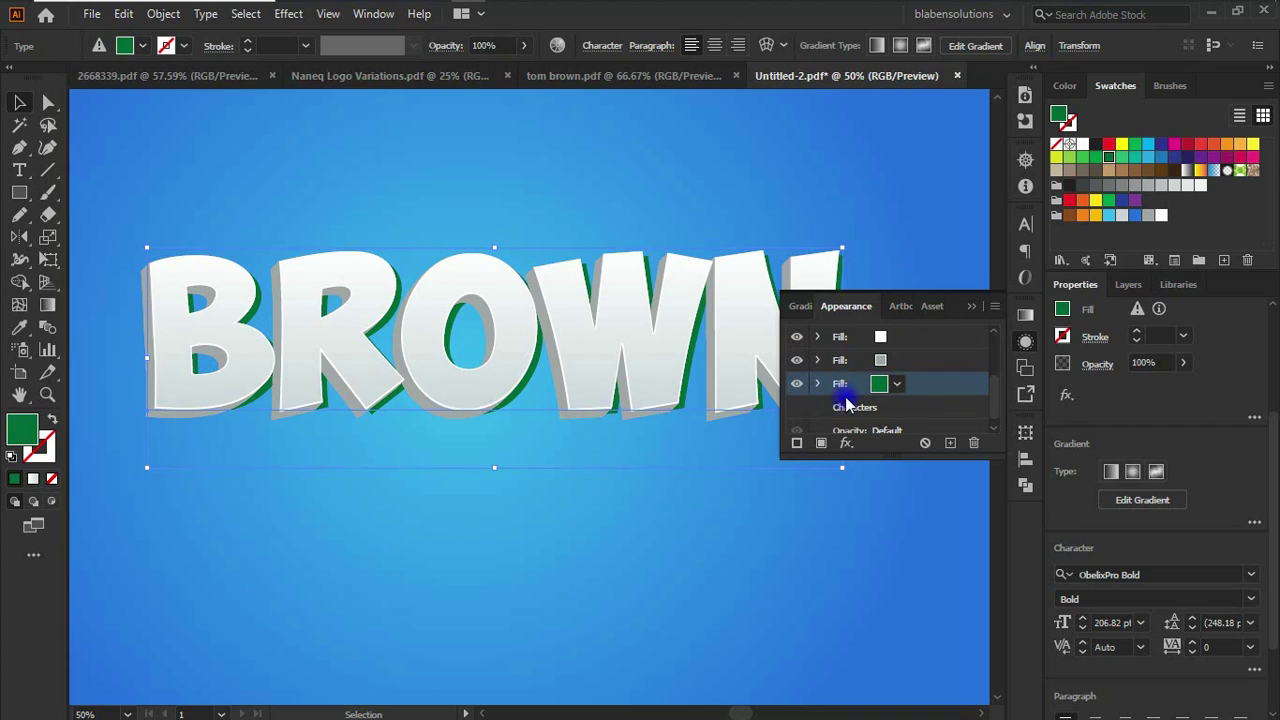
- Apply an Offset Path effect to the green fill with a 15 px offset and Round joins
left_click(843, 444)
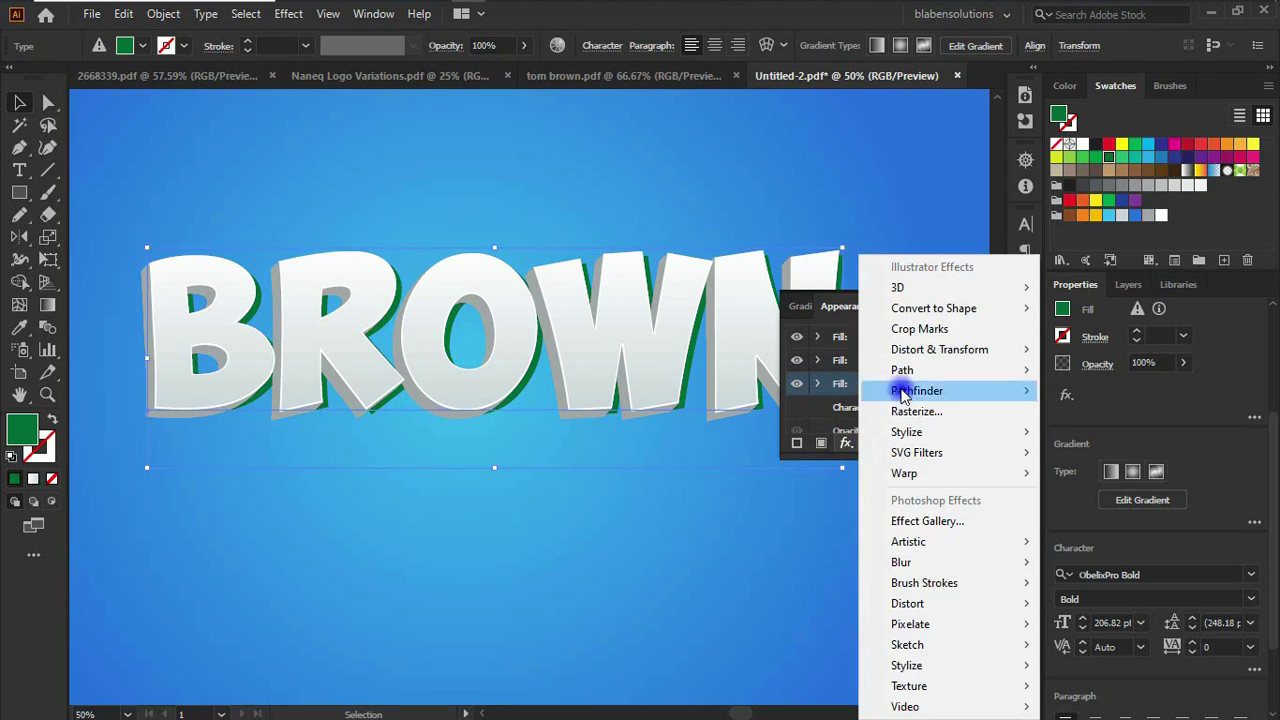
mouse_move(915, 372)
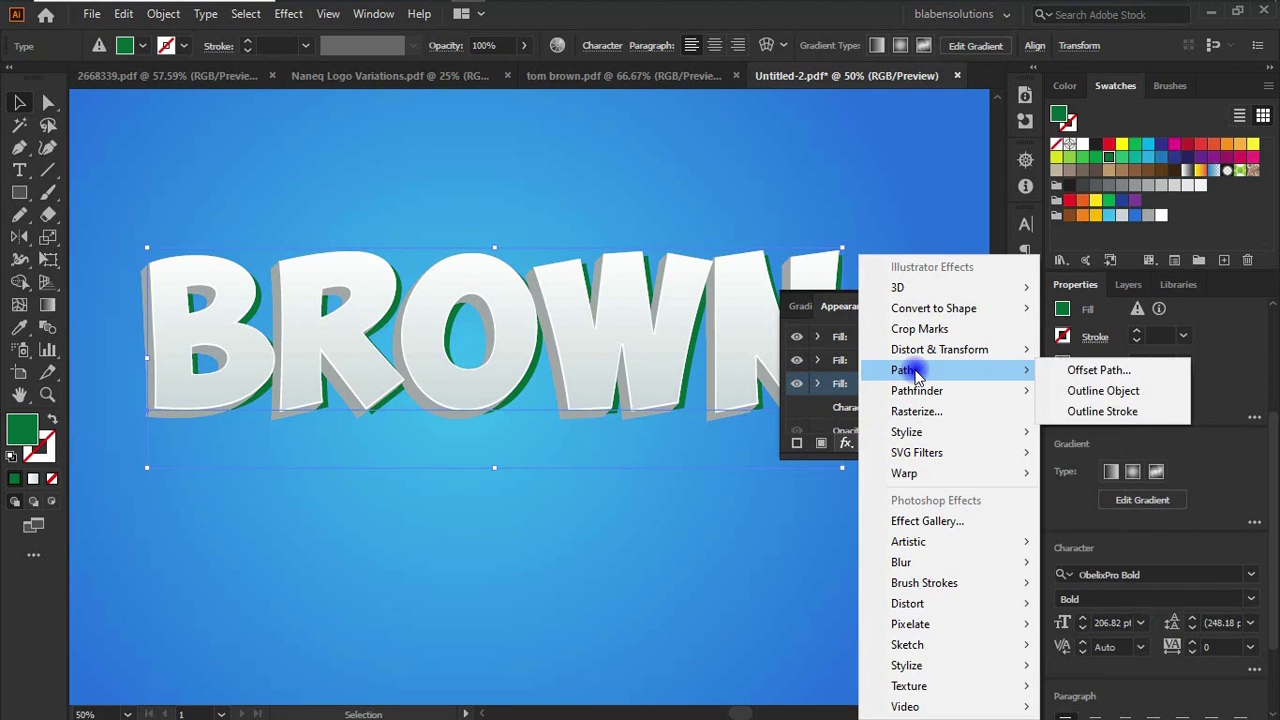
left_click(1125, 370)
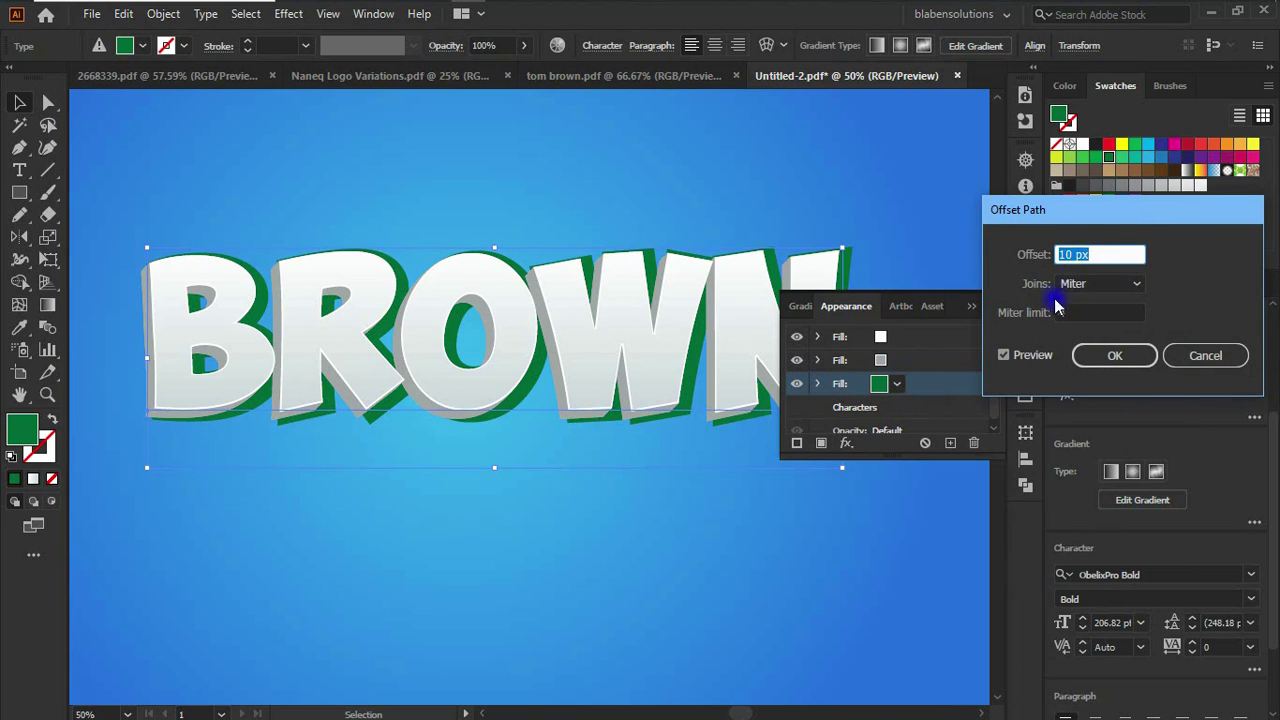
left_click(1078, 284)
left_click(1087, 325)
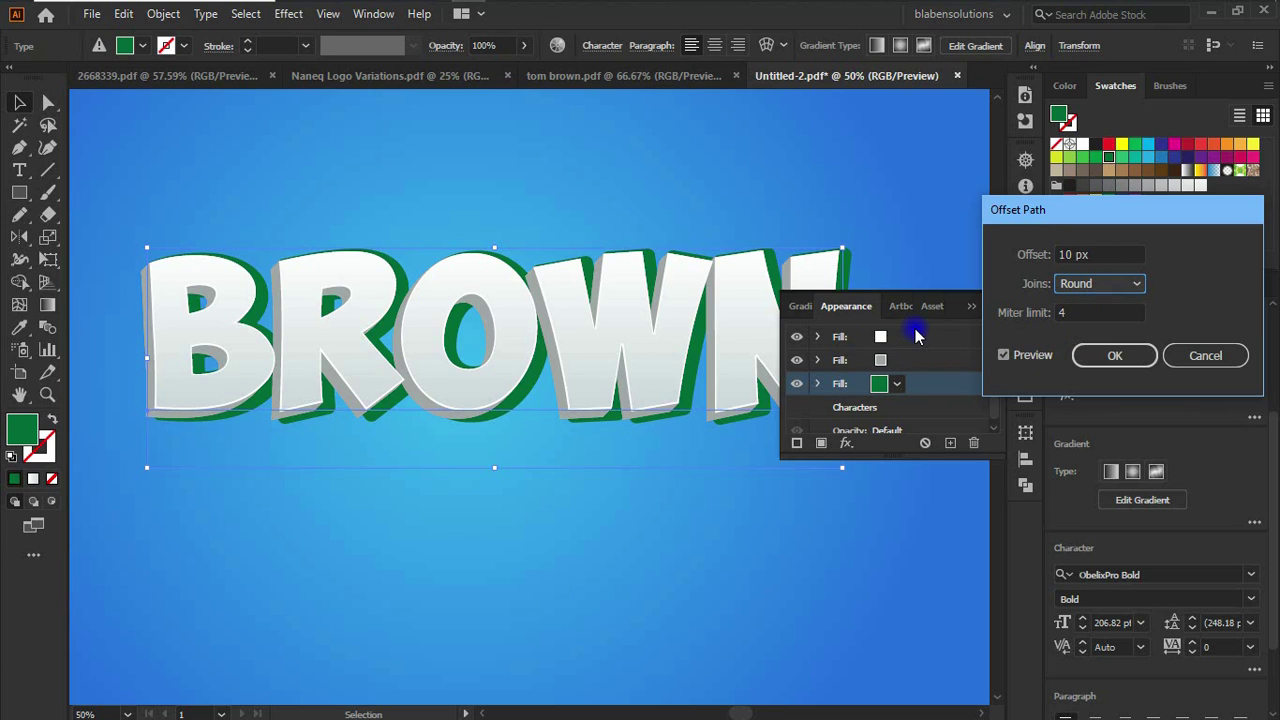
double_click(1072, 254)
type("1")
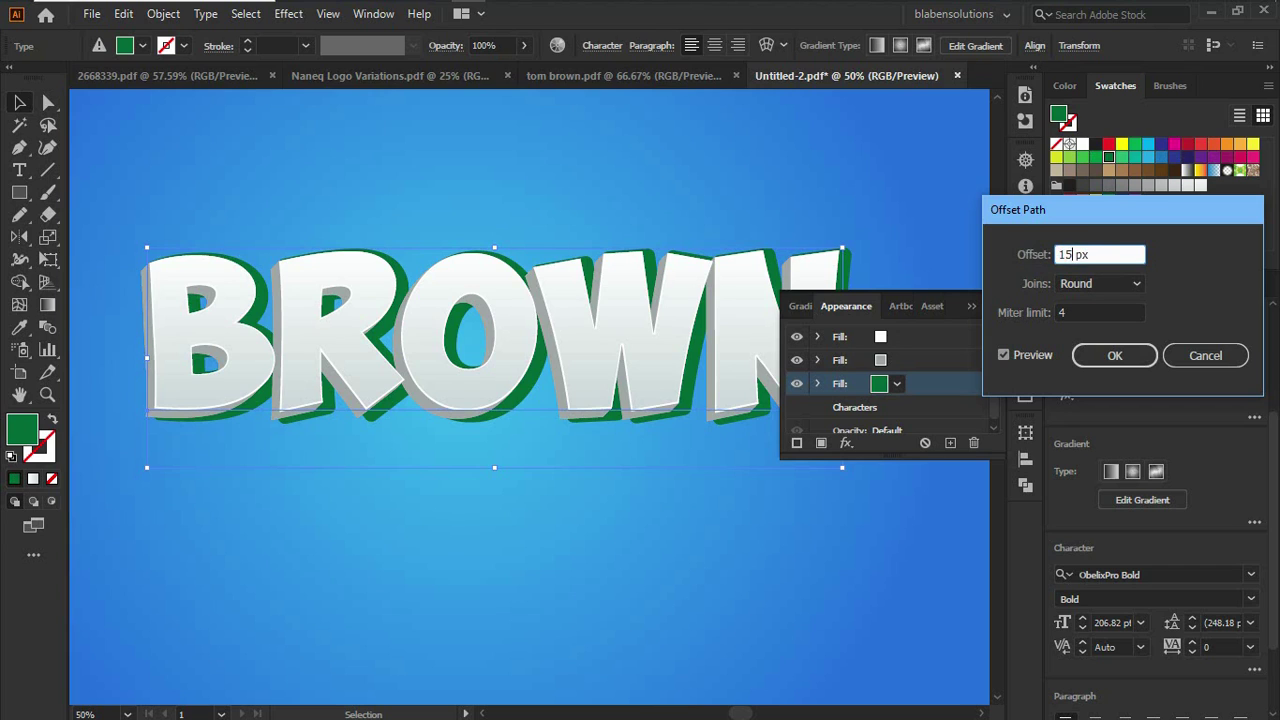
double_click(1143, 251)
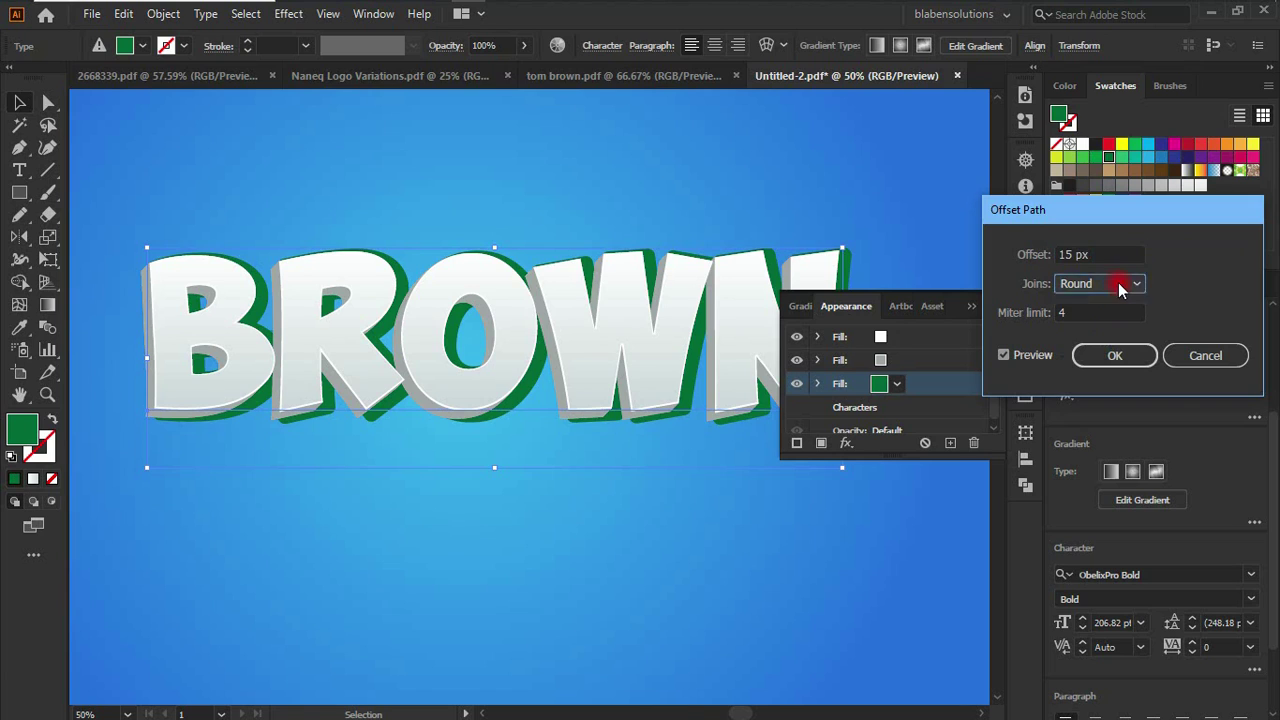
left_click(1120, 283)
left_click(1088, 323)
left_click(1098, 347)
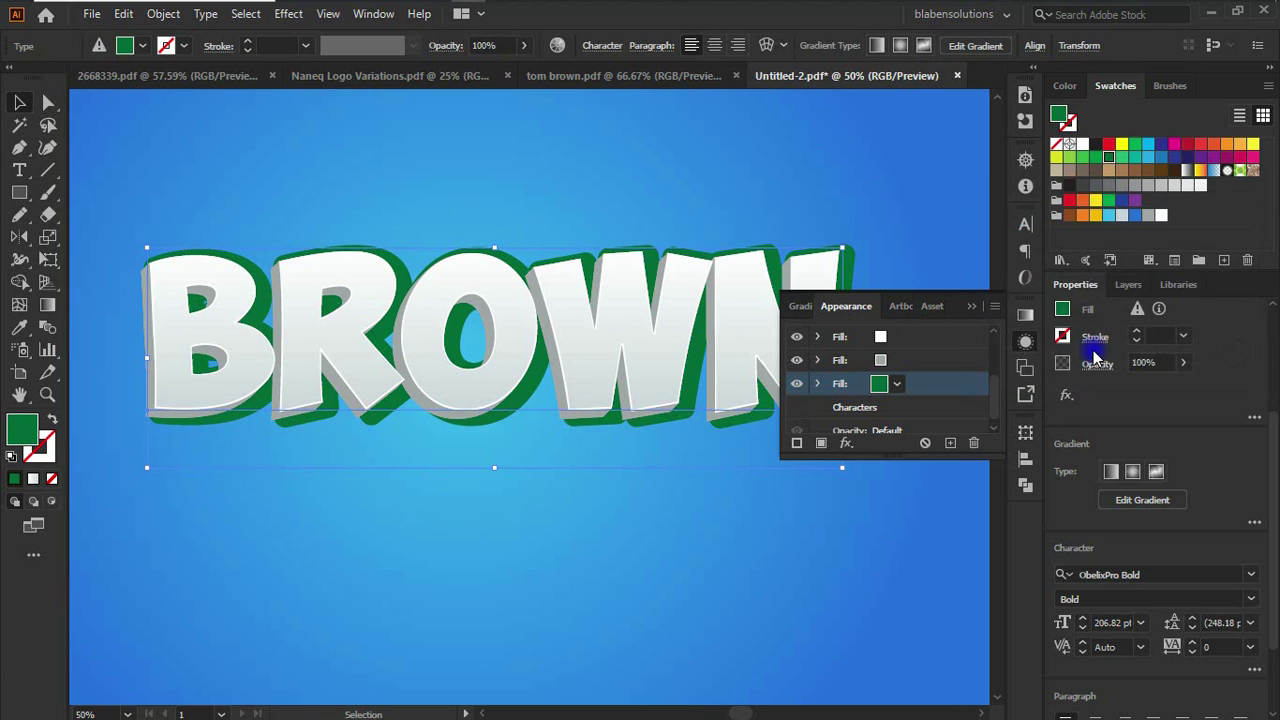
- Open the green fill's existing Transform effect and set its horizontal move to -7 px
left_click(880, 388)
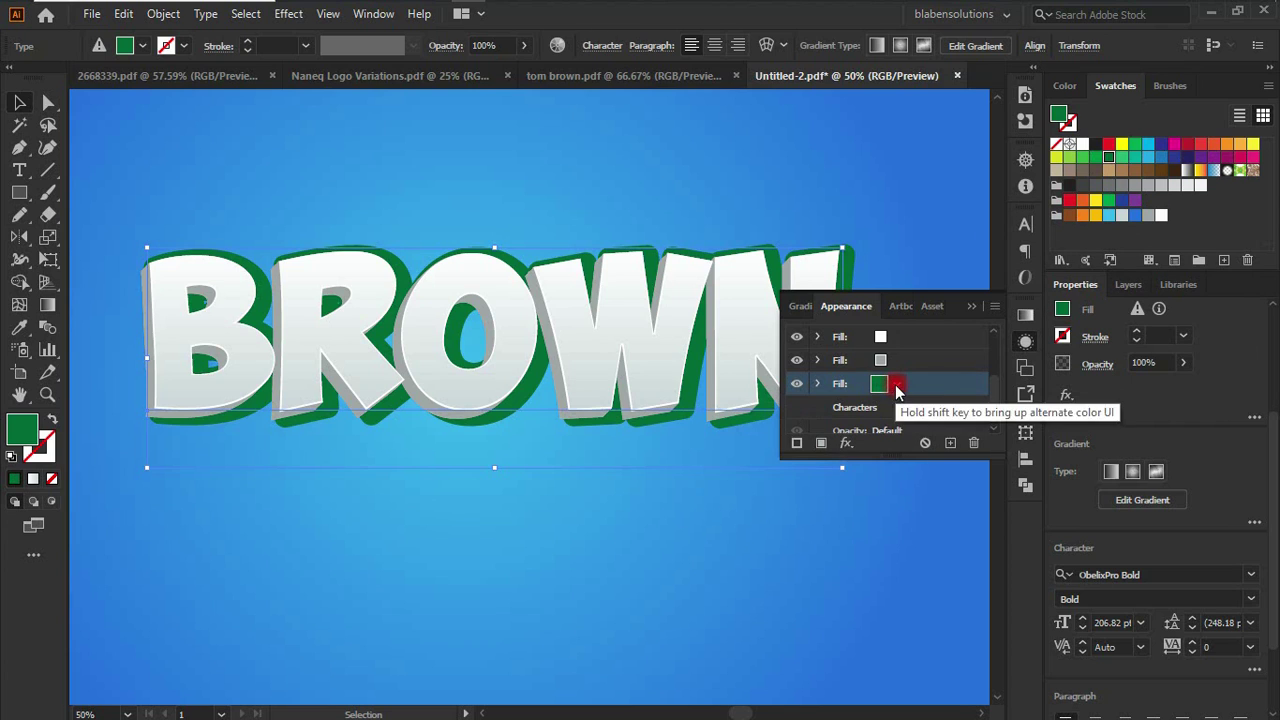
left_click(812, 388)
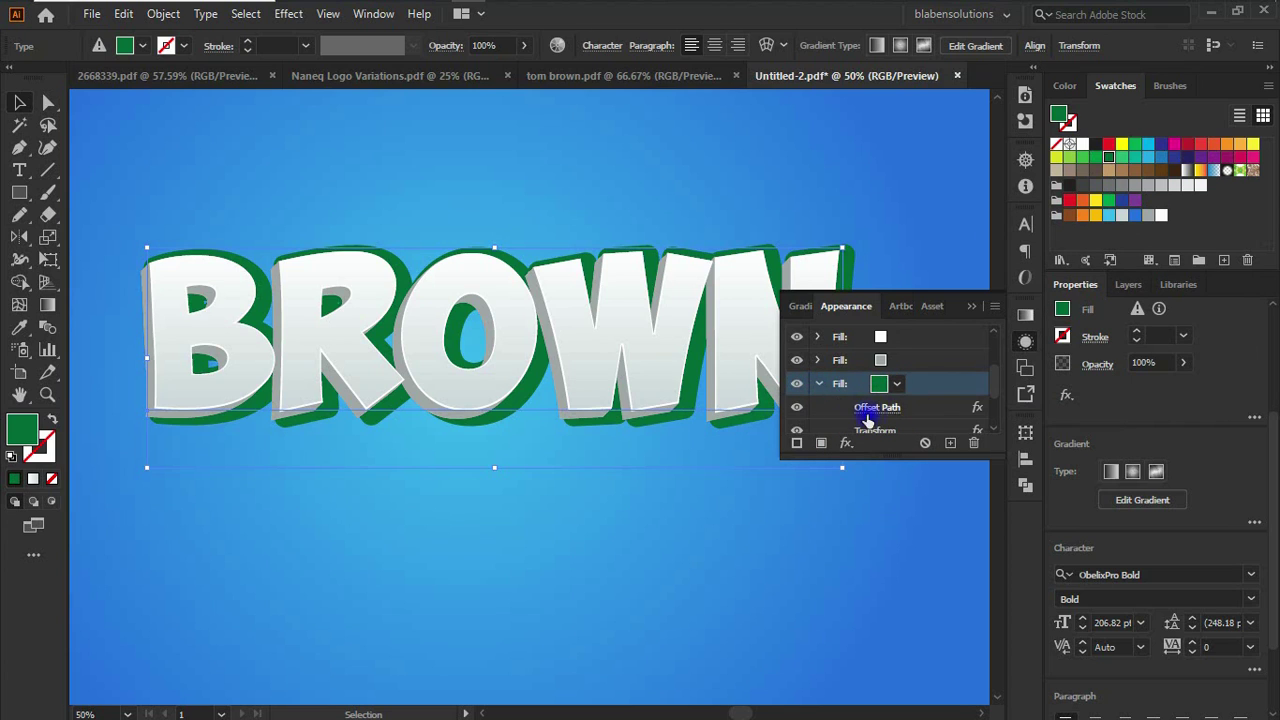
scroll(871, 420, "down", 2)
scroll(900, 380, "up", 2)
left_click(862, 378)
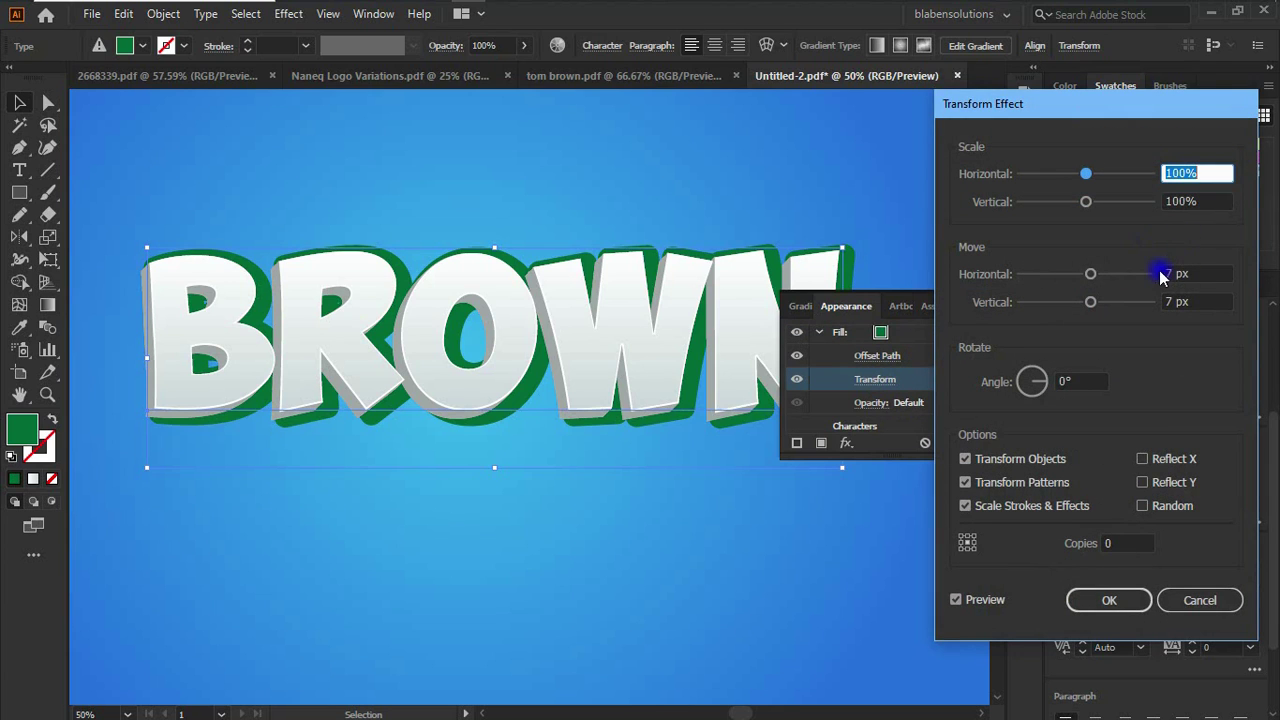
left_click(1165, 272)
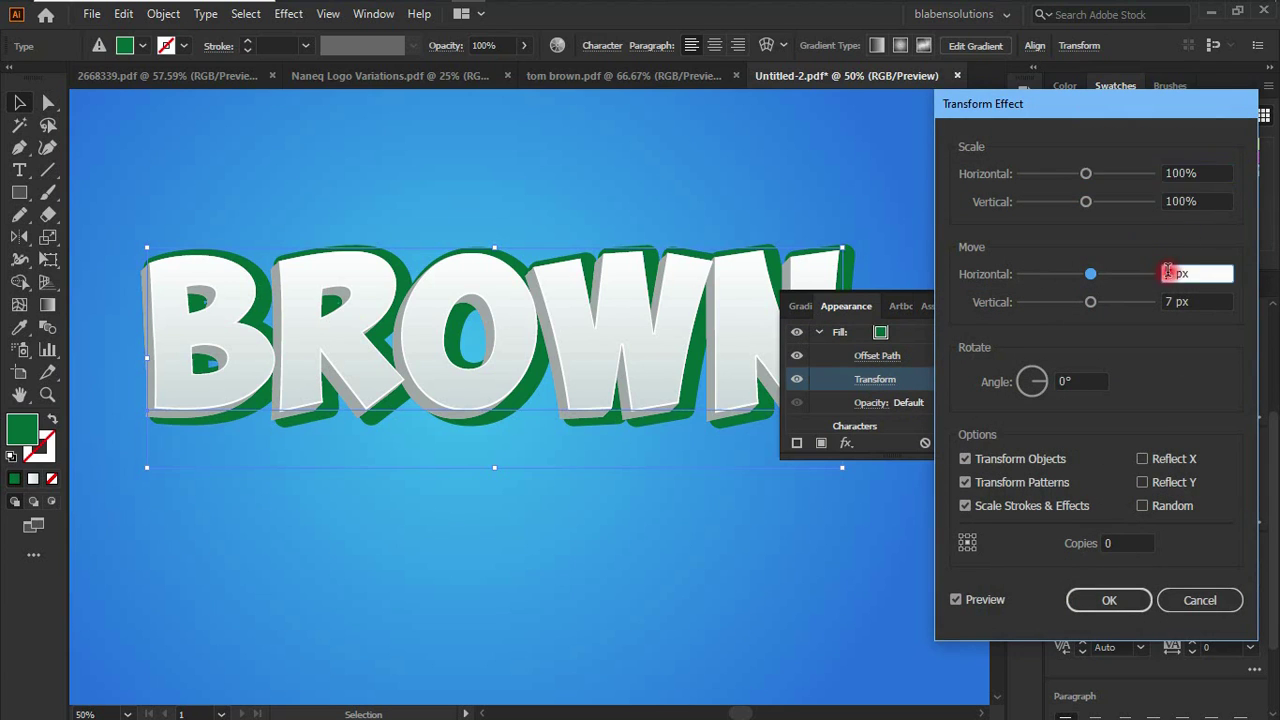
type("-7")
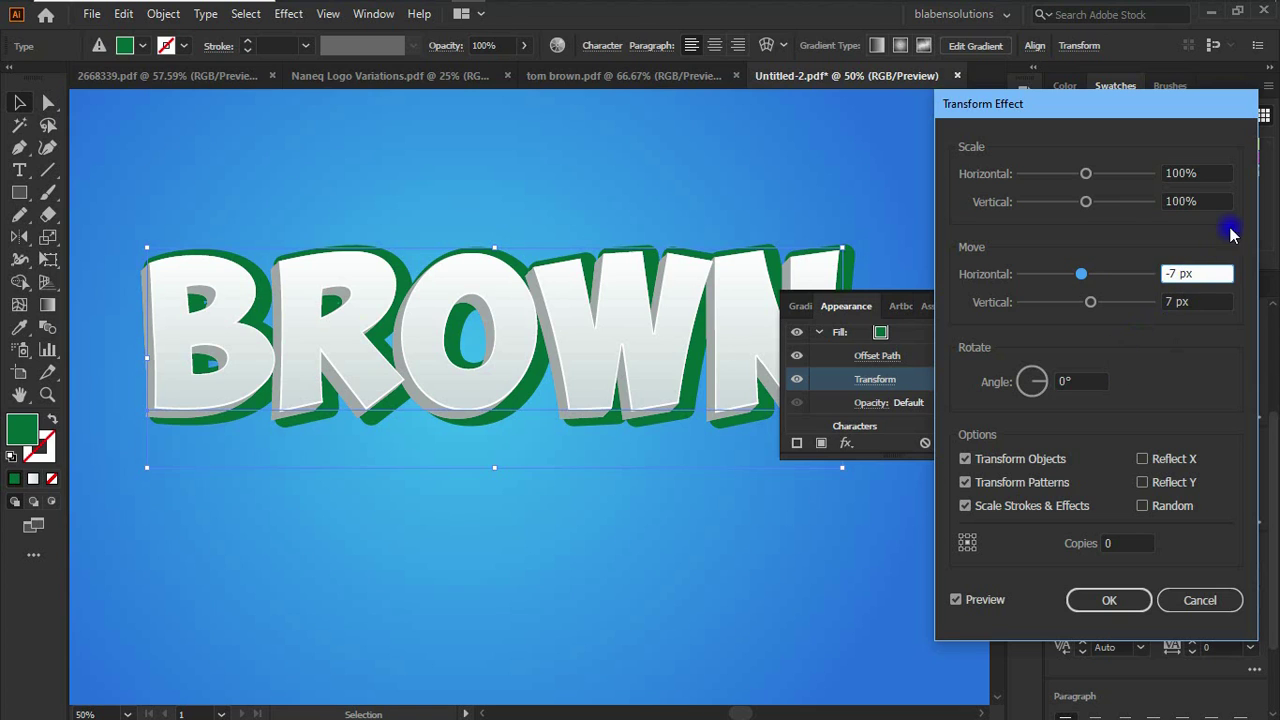
left_click(1068, 376)
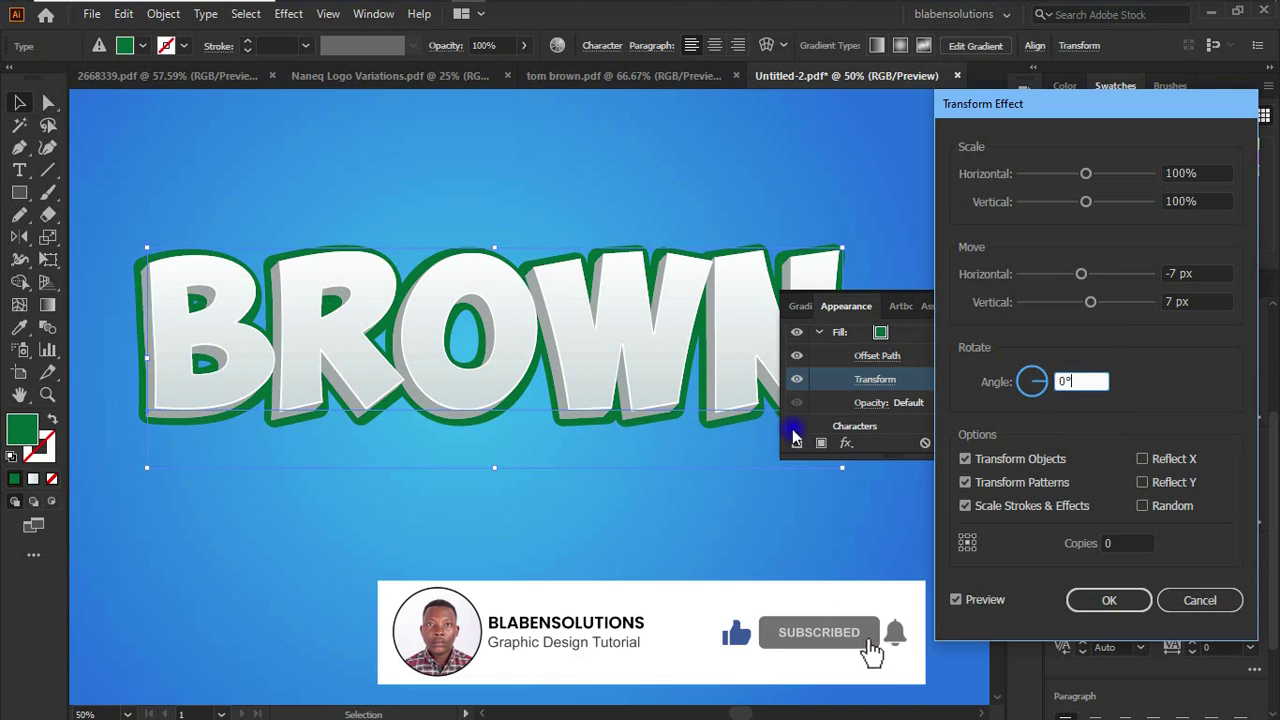
- Try a 6 px vertical move for the green fill's Transform effect and return it to 7 px
double_click(1160, 302)
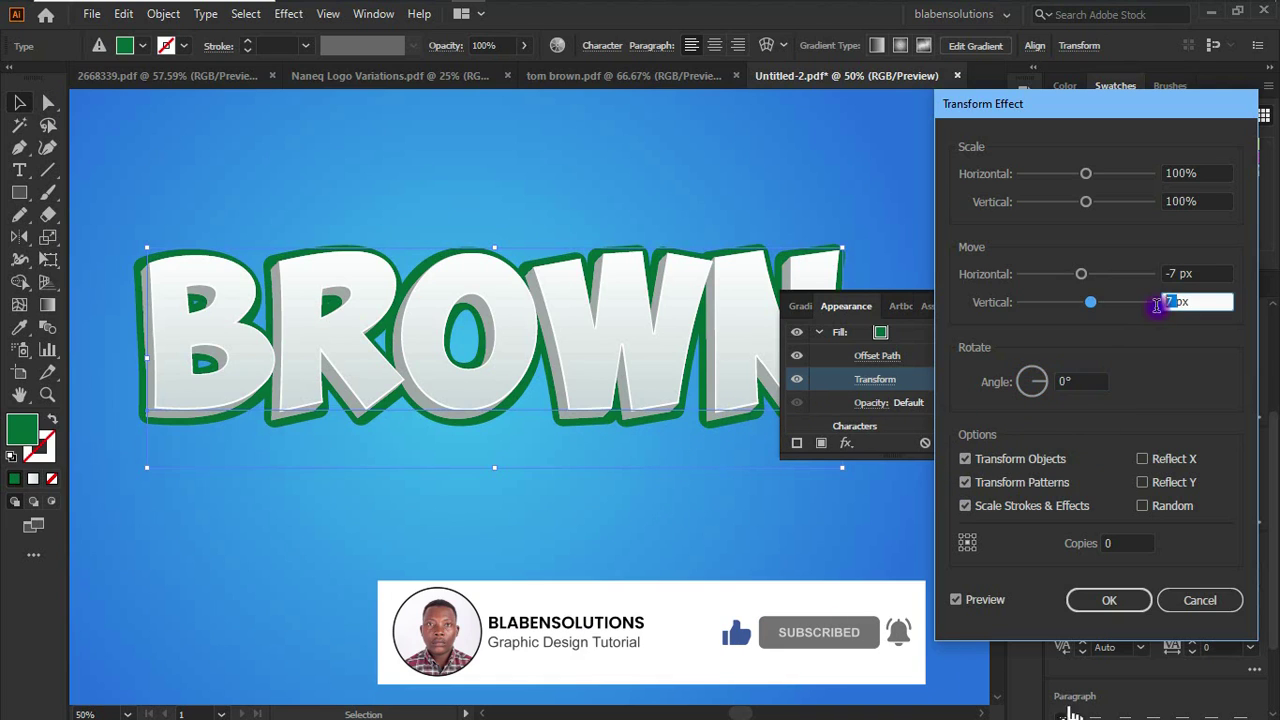
type("6")
key("Tab")
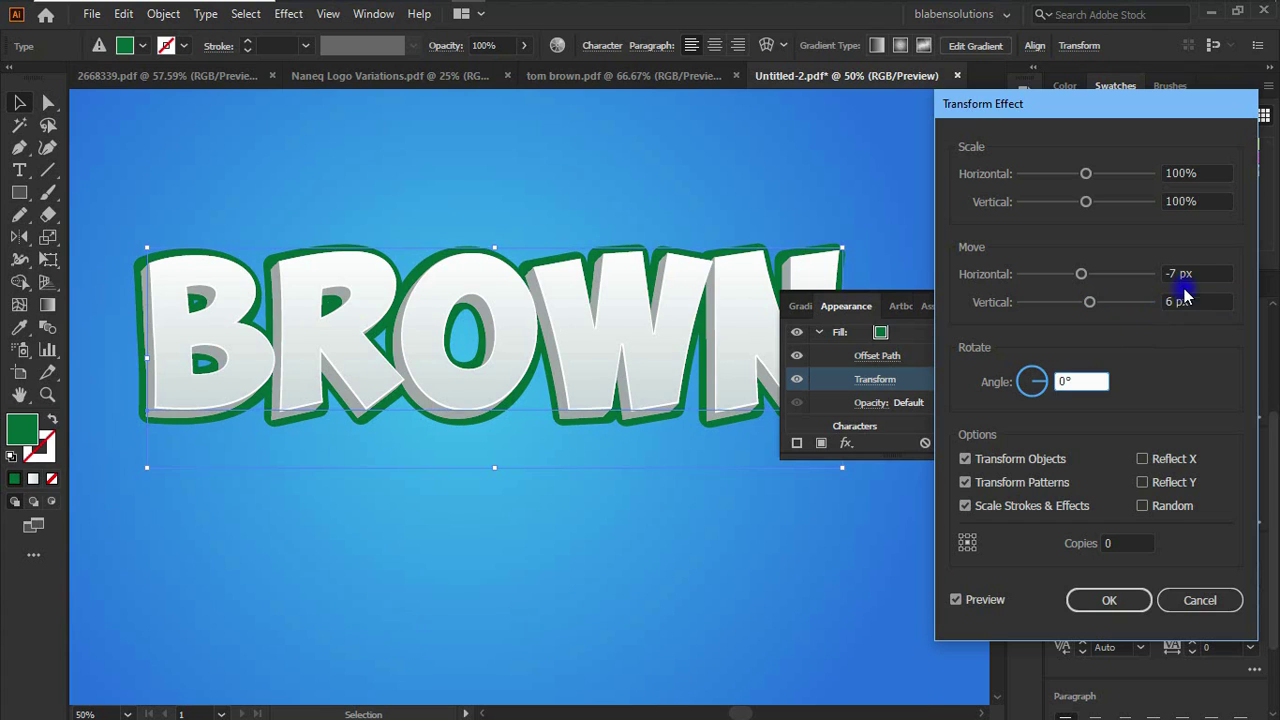
double_click(1176, 301)
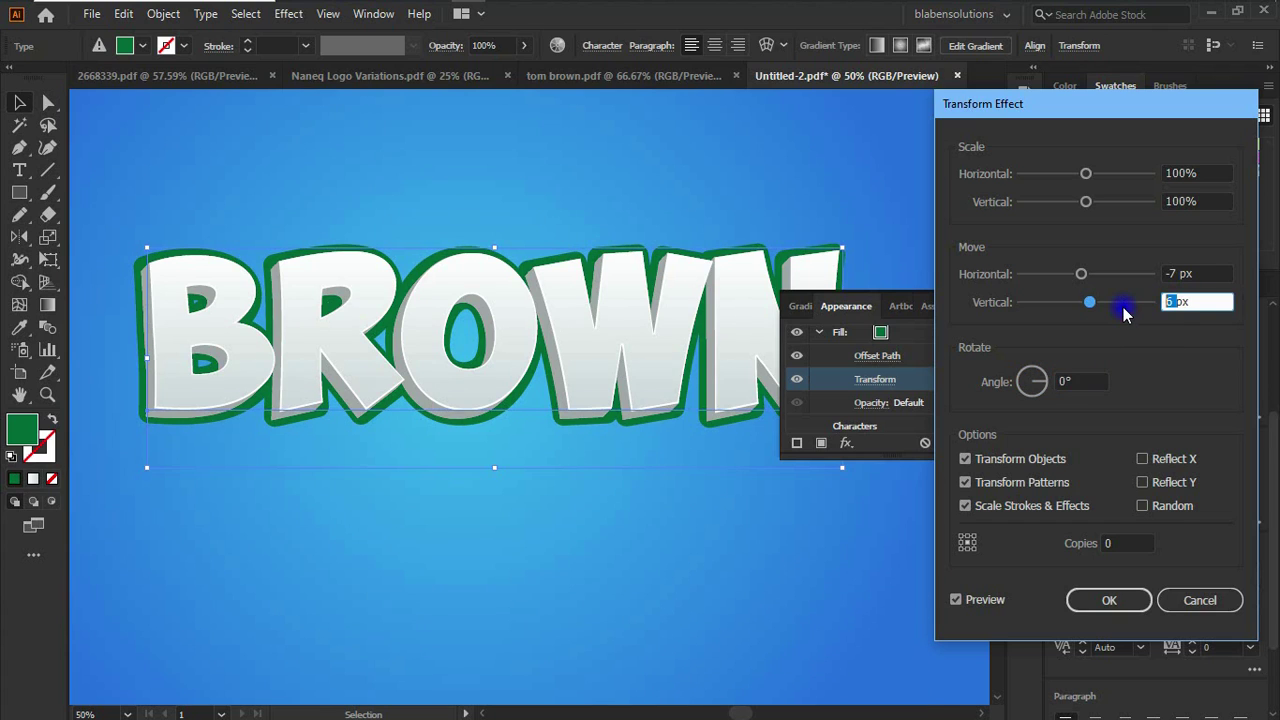
type("7")
key("Tab")
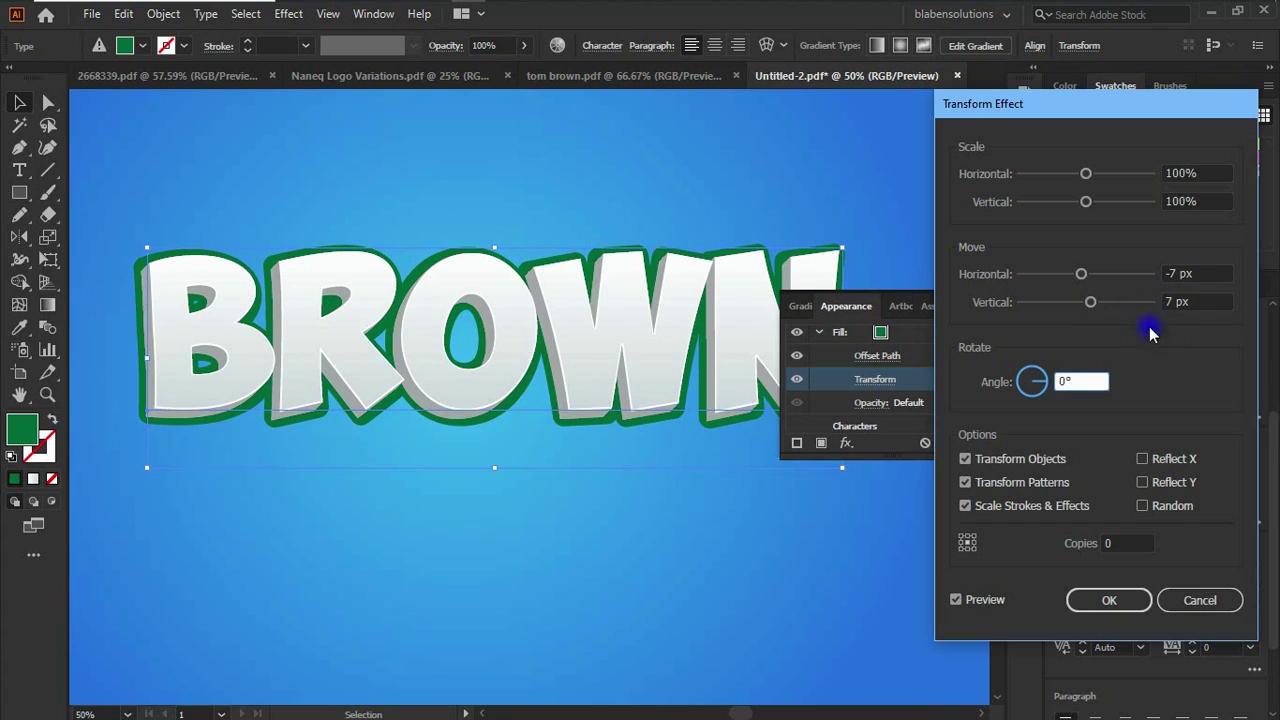
- Set the green fill's Transform move to -8 px horizontal and 8 px vertical, and apply it
left_click(1176, 274)
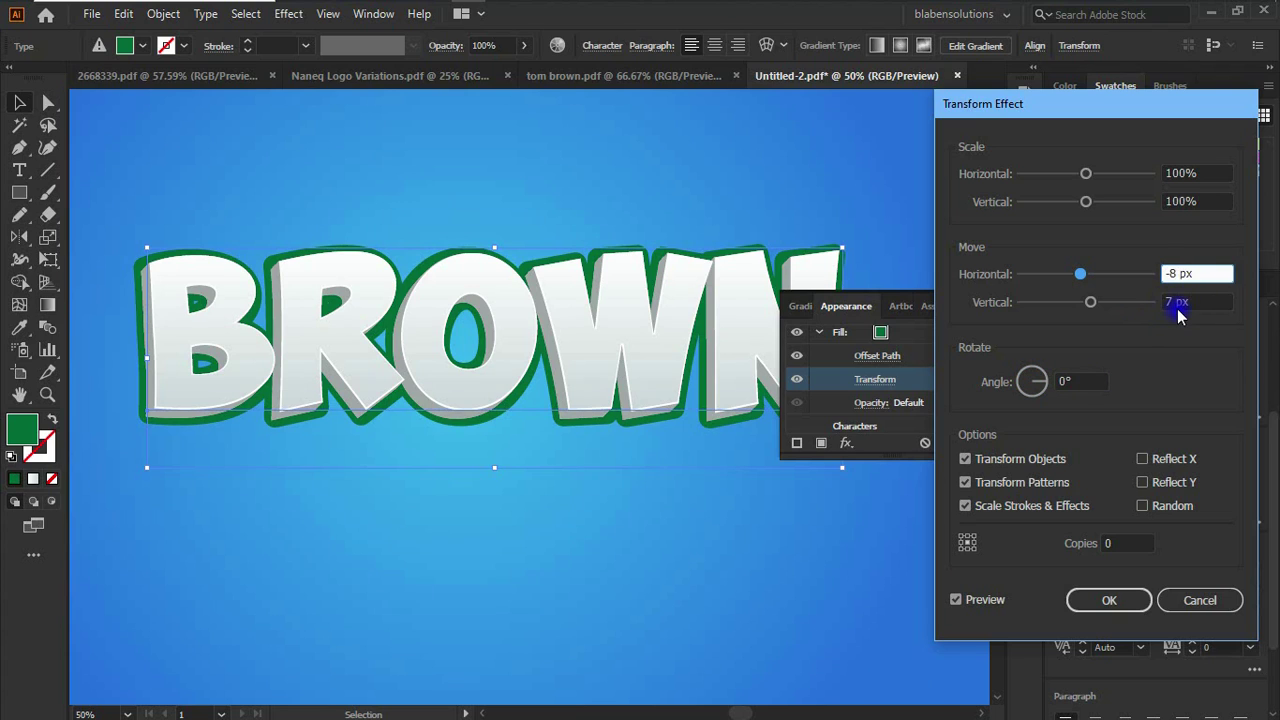
left_click(1169, 304)
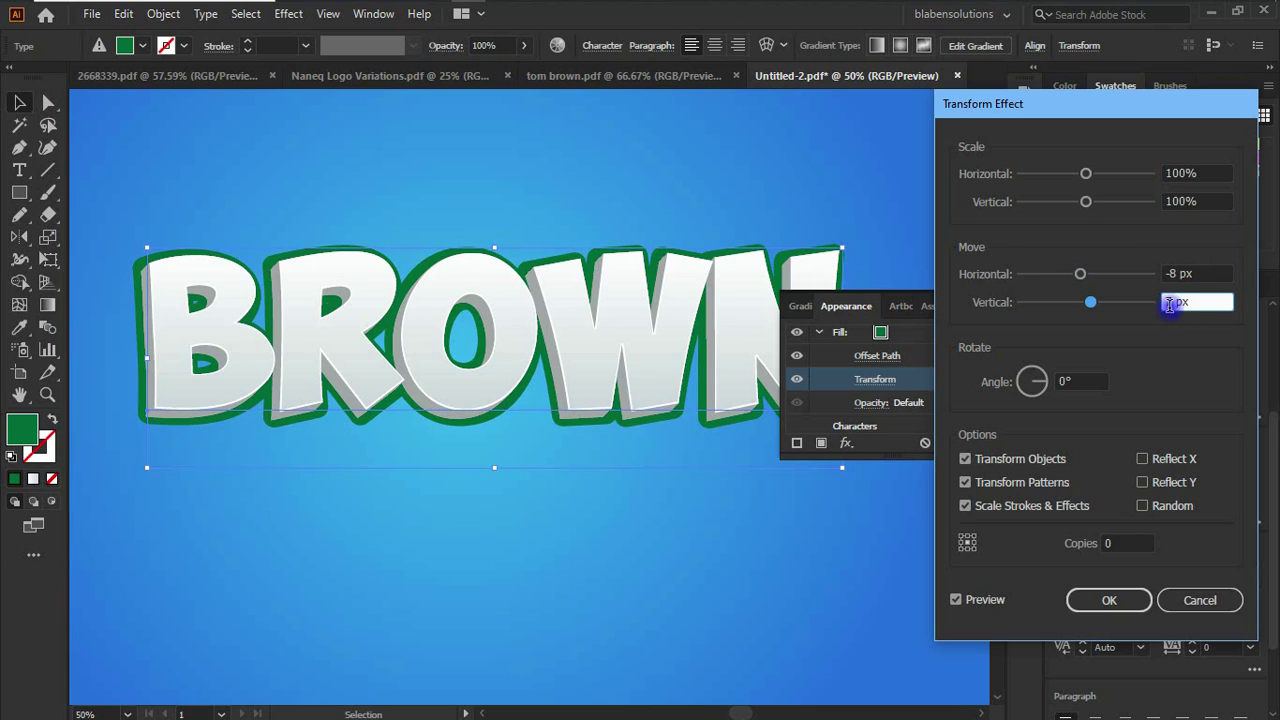
type("89")
left_click(1079, 382)
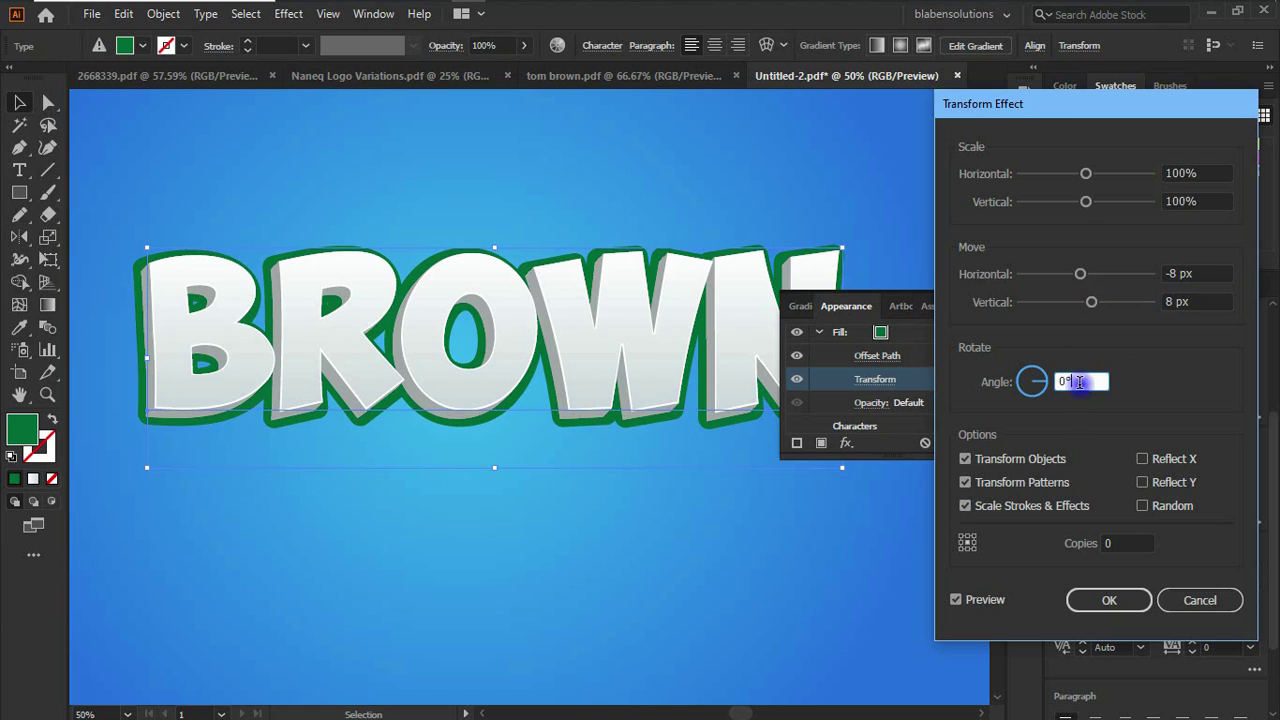
left_click(1105, 606)
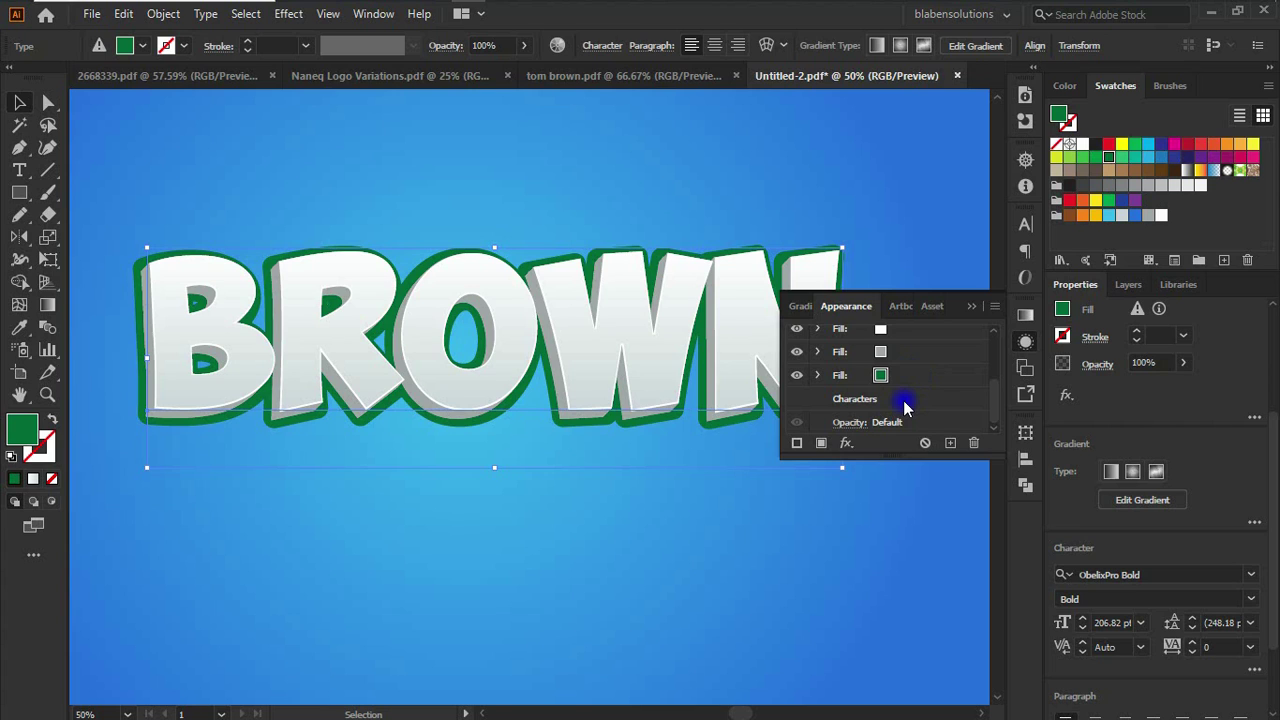
- Give the green fill a linear gradient and sample the orange palette swatch for its end color stop
left_click(922, 375)
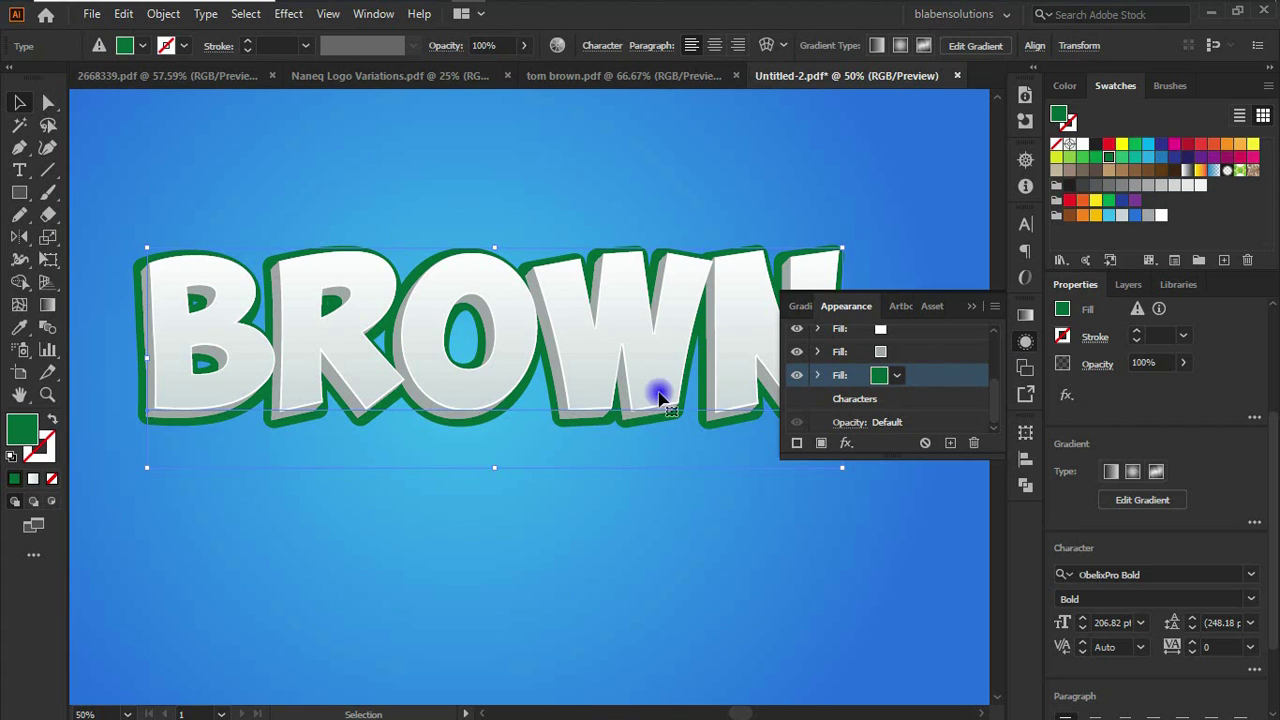
left_click_drag(289, 591, 656, 553)
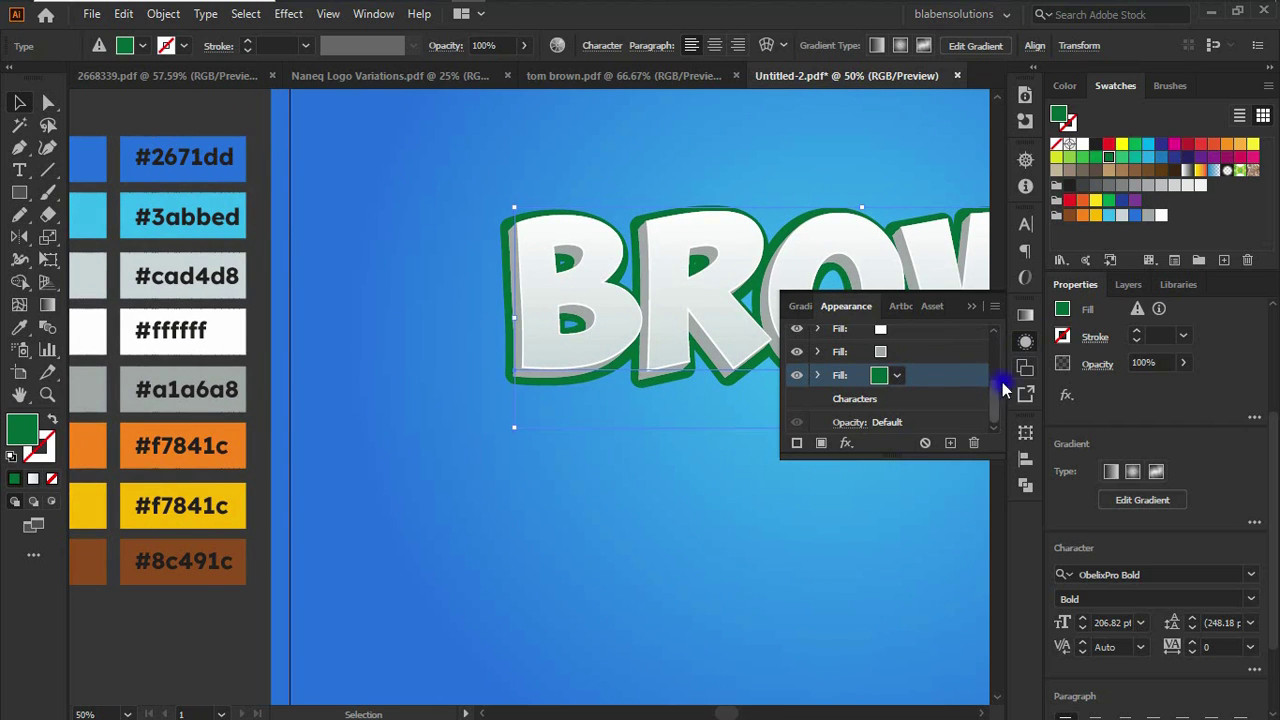
left_click(1025, 315)
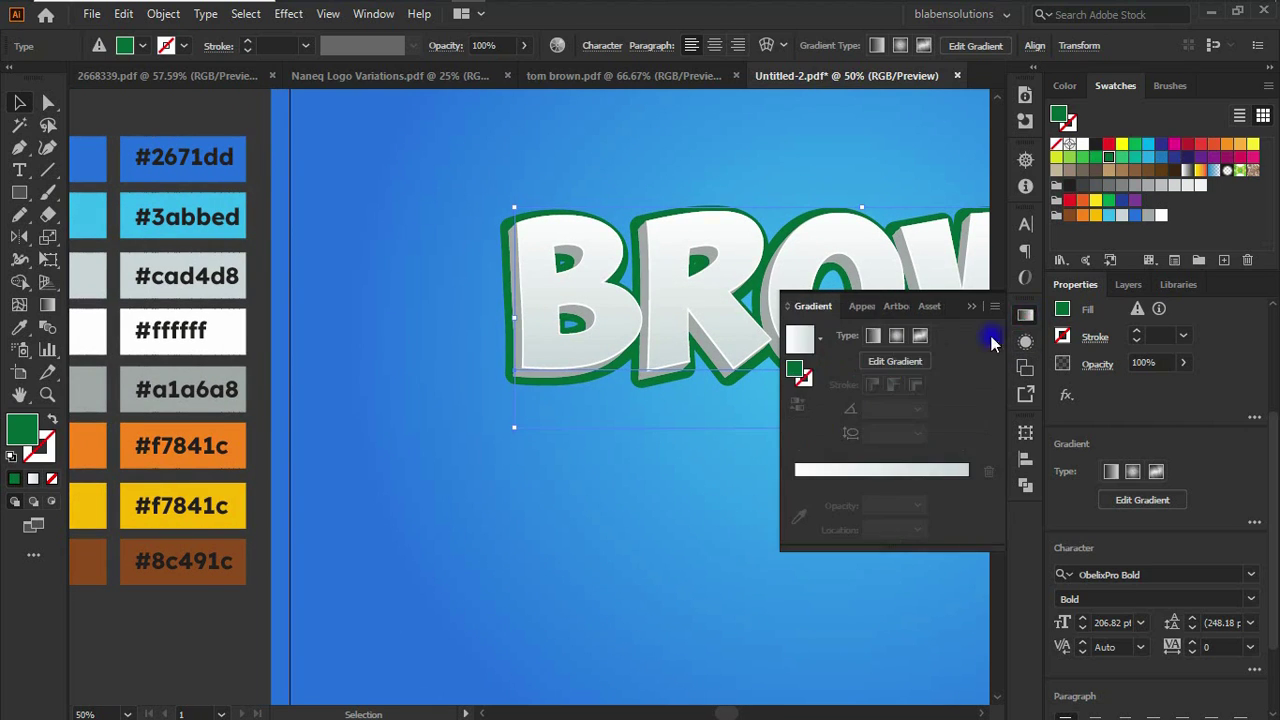
left_click(872, 338)
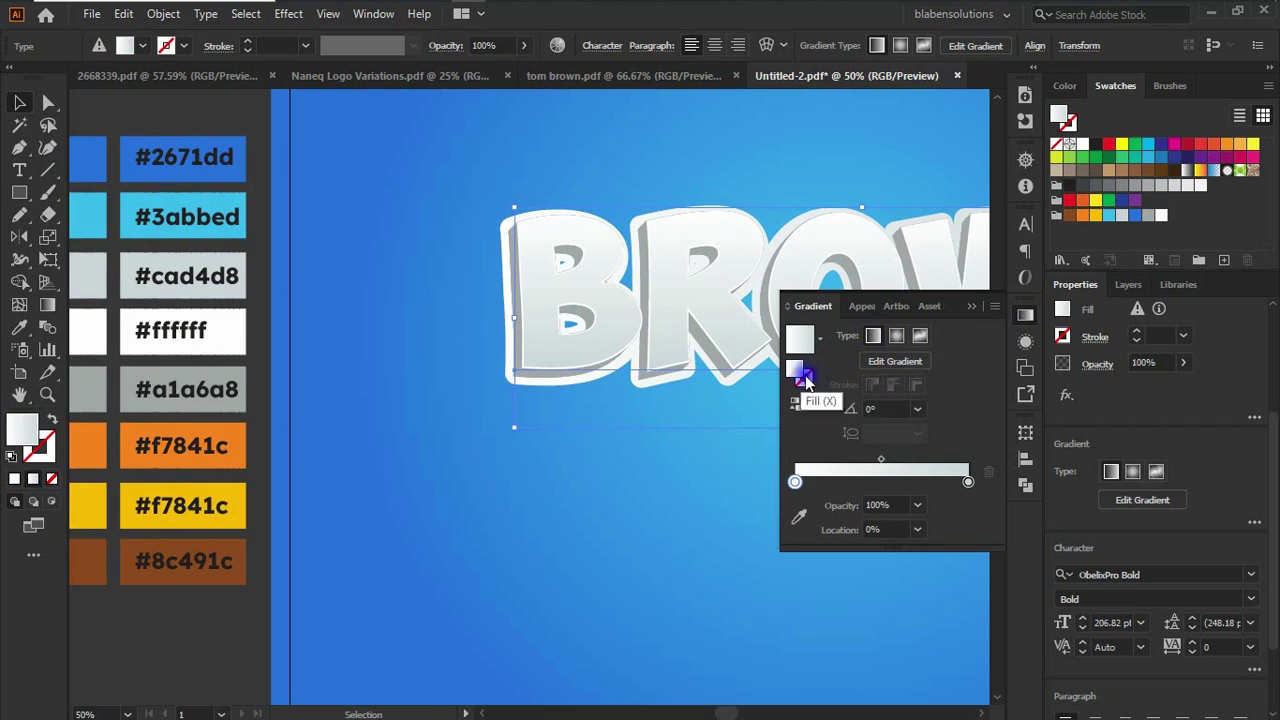
left_click(969, 484)
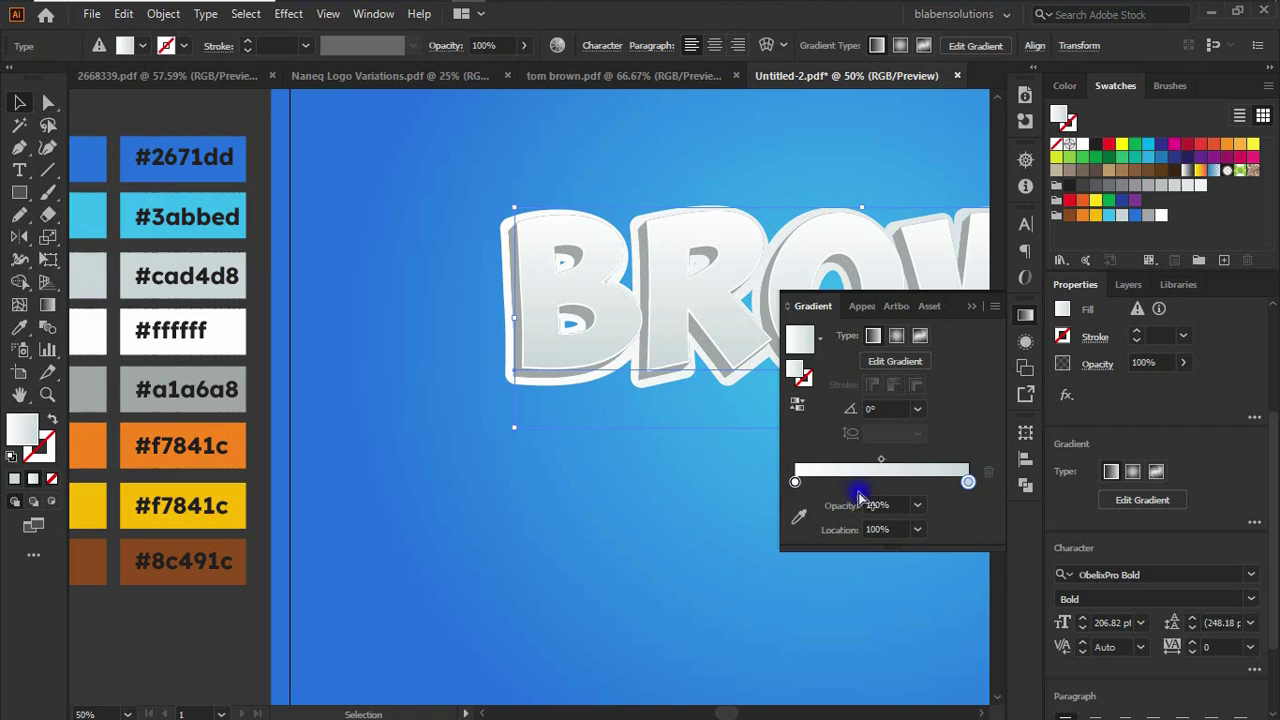
left_click(798, 516)
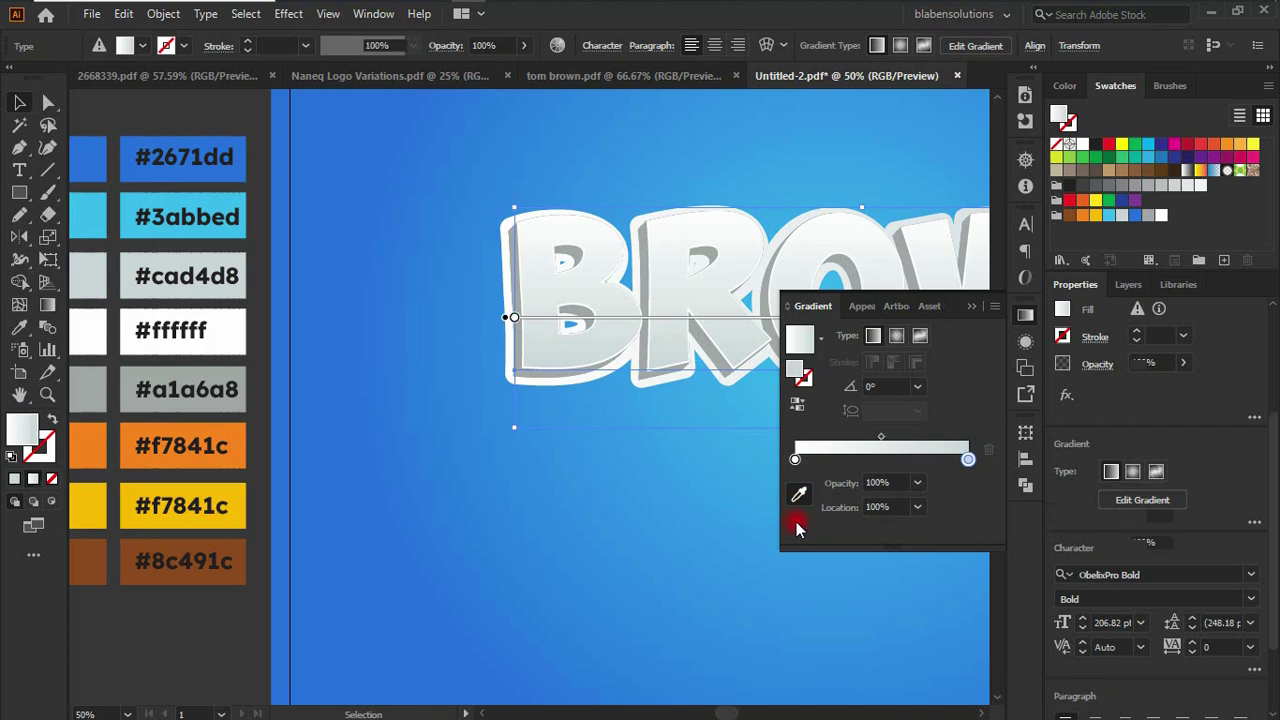
left_click(127, 430)
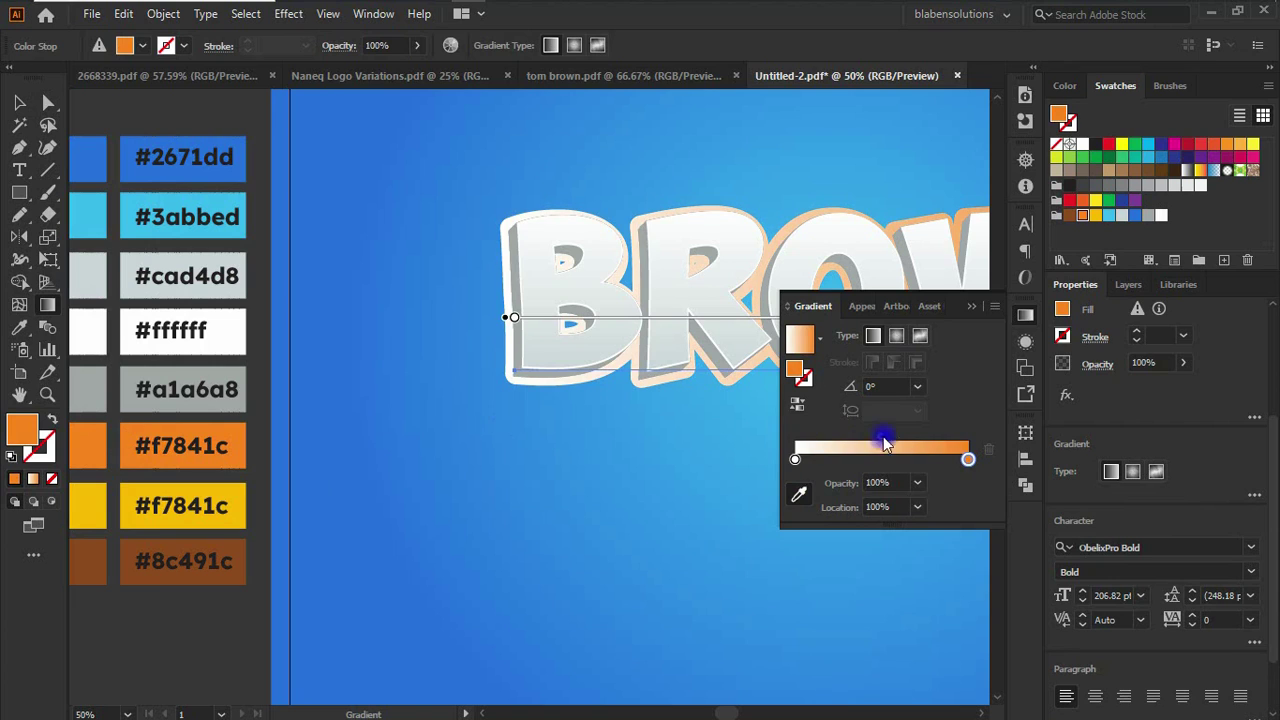
- Sample the yellow palette swatch for the gradient's start color stop and set the gradient angle to -90°
left_click(795, 460)
left_click(798, 494)
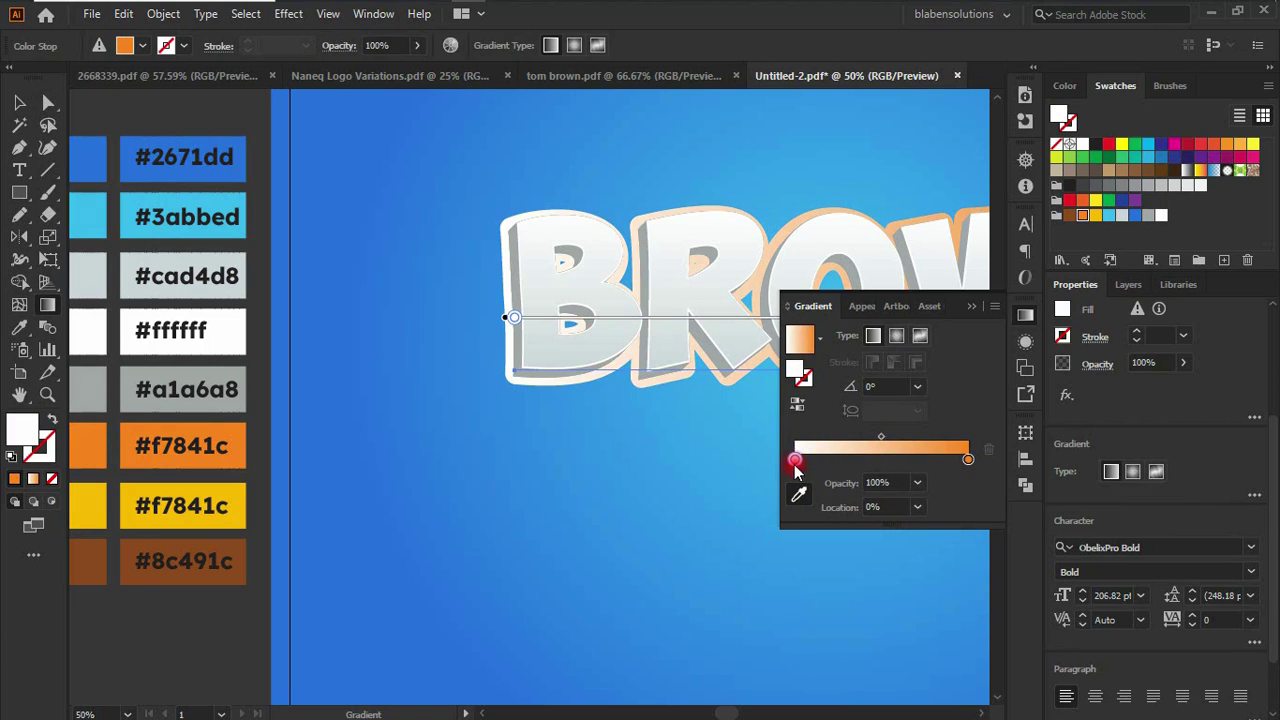
left_click(86, 522)
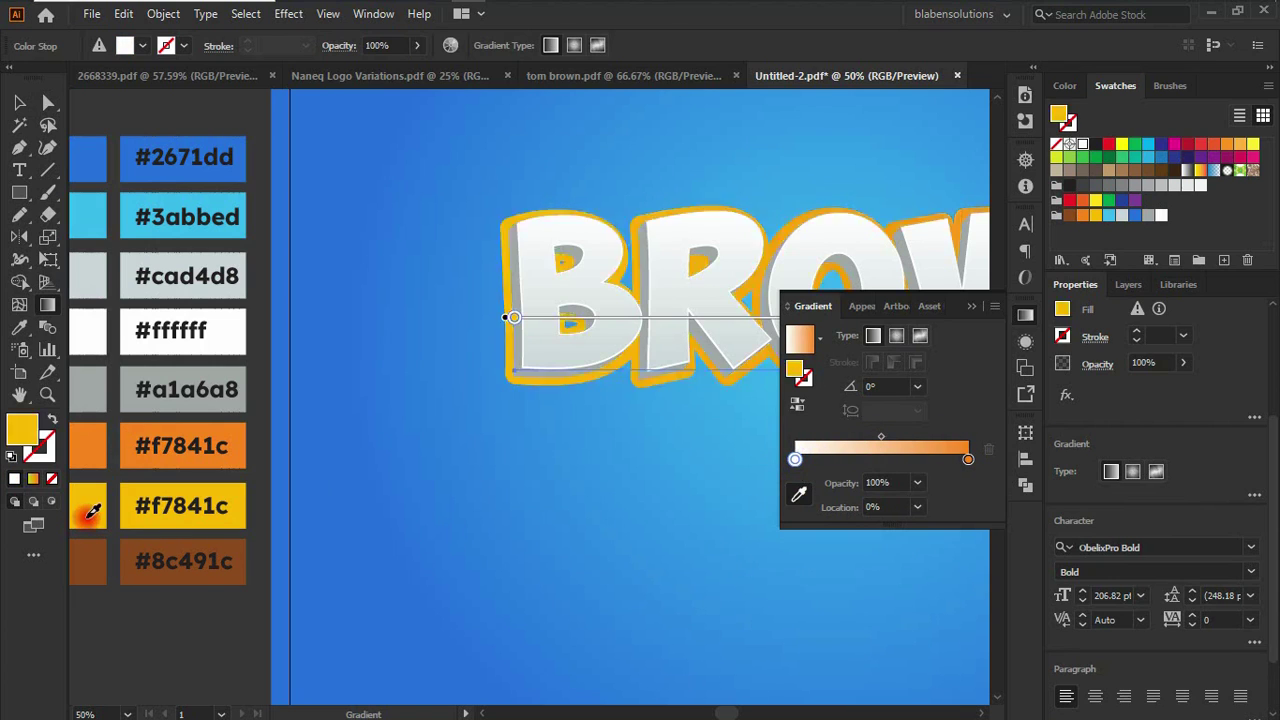
left_click(917, 387)
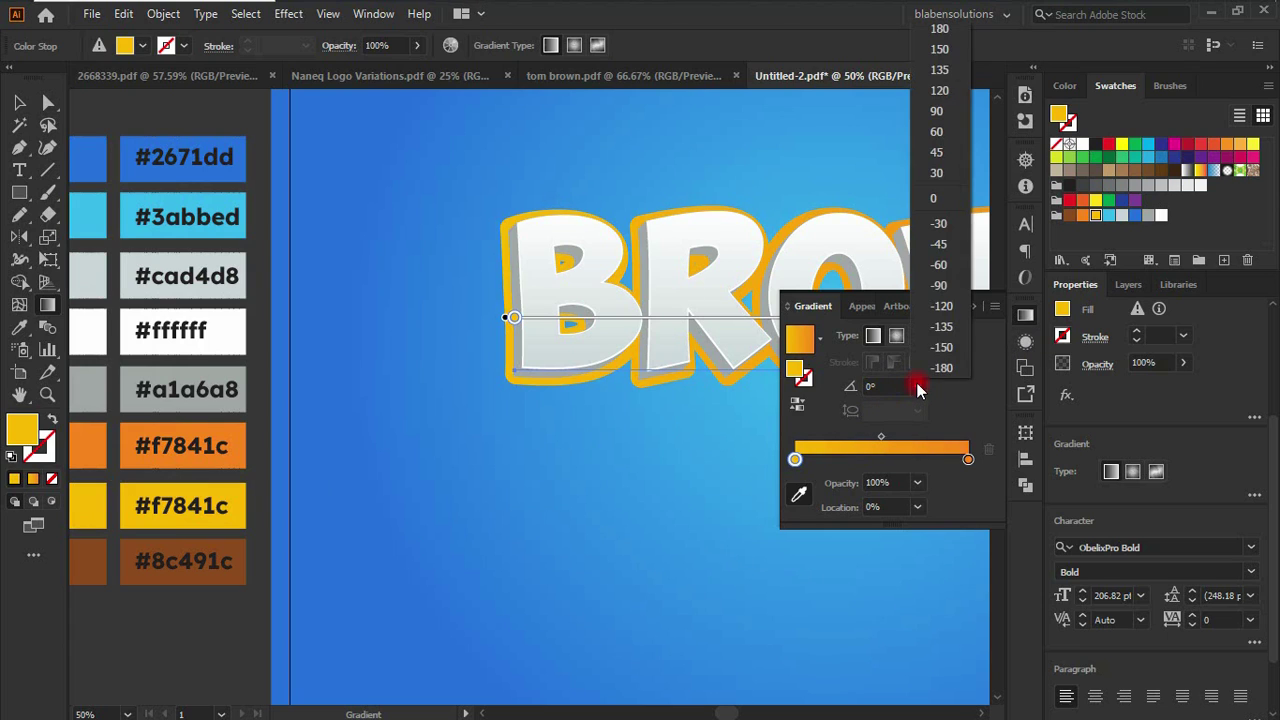
left_click(940, 289)
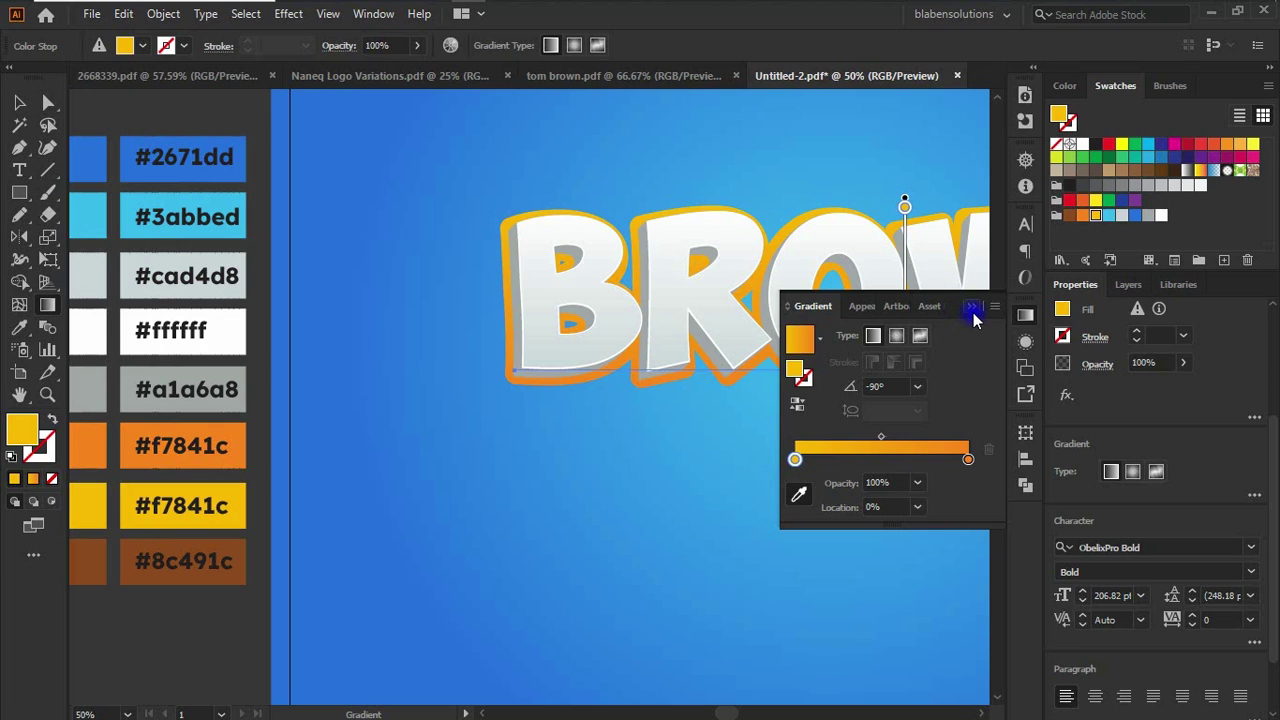
- Duplicate the text's yellow-orange gradient fill and move the selected copy beneath the other fills
left_click(971, 308)
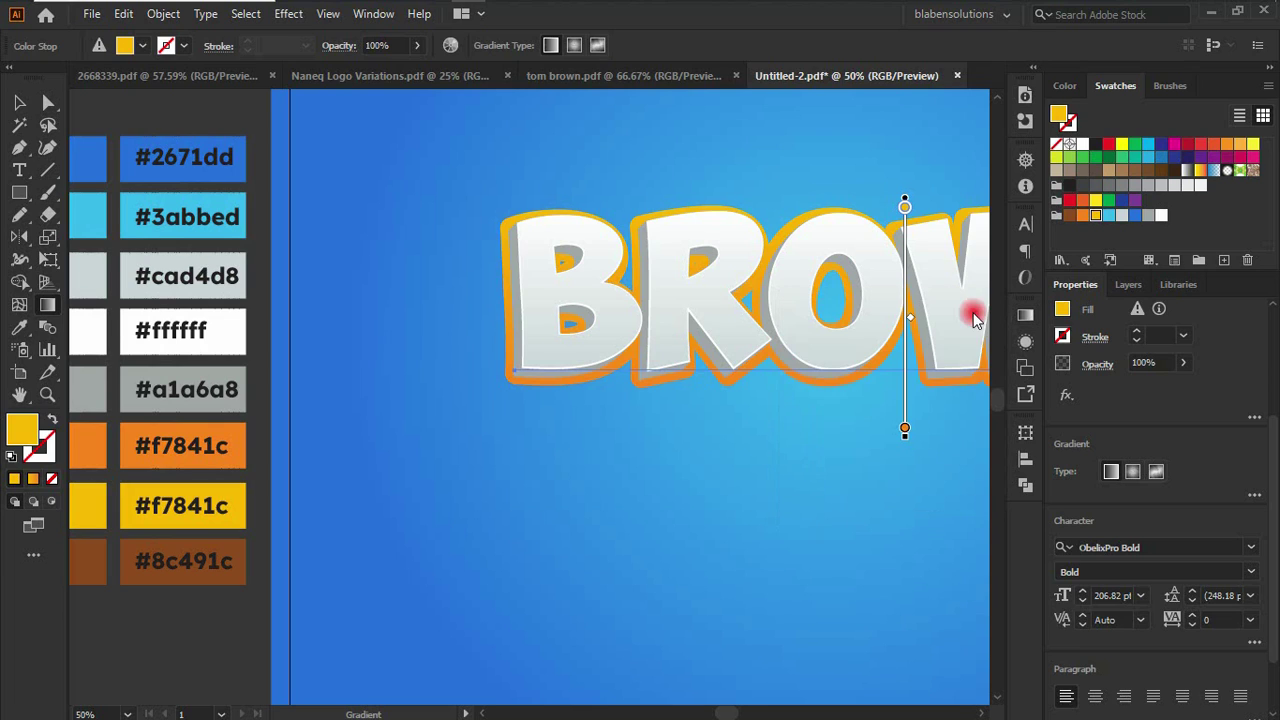
left_click(1025, 343)
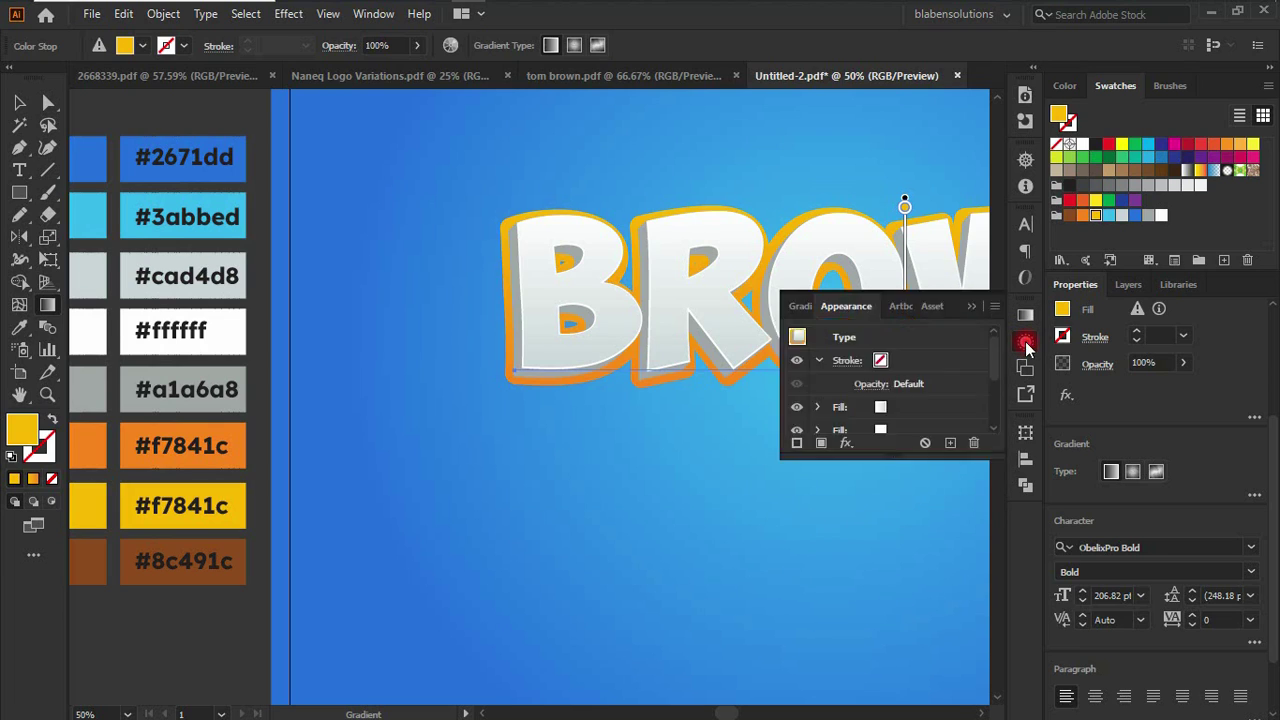
scroll(920, 376, "down", 2)
left_click(920, 376)
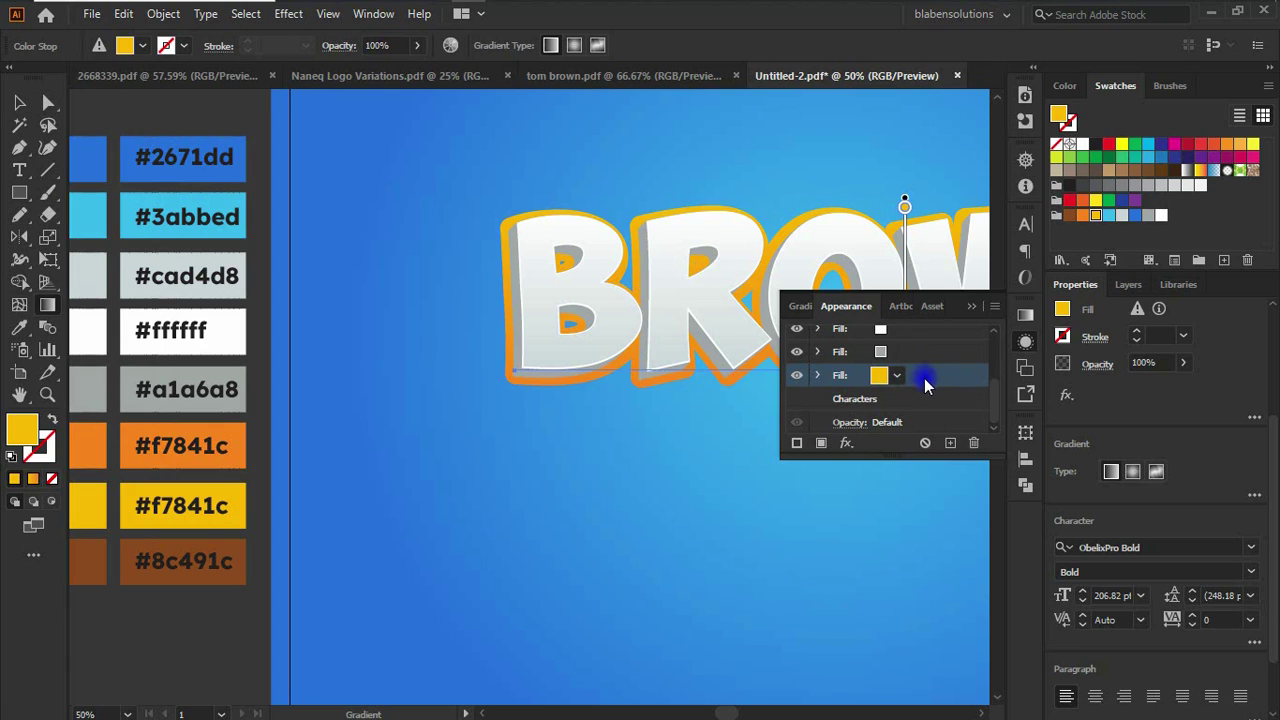
left_click(950, 443)
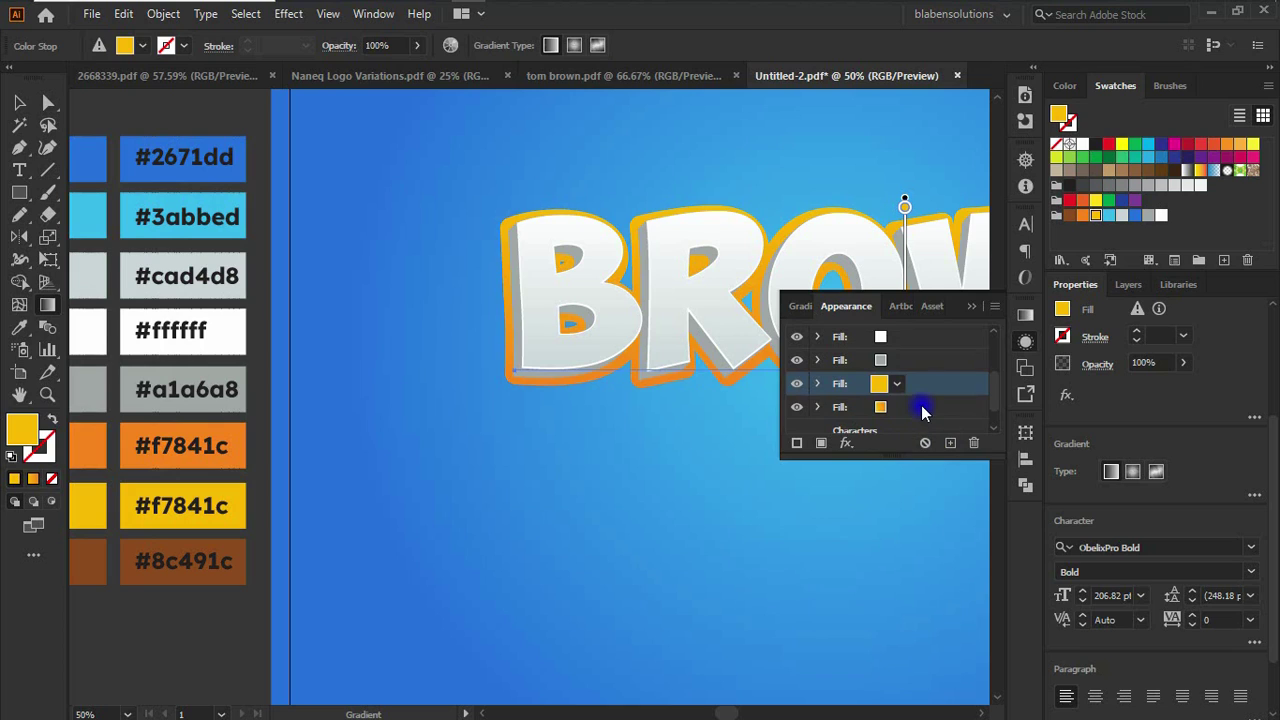
left_click_drag(918, 392, 920, 410)
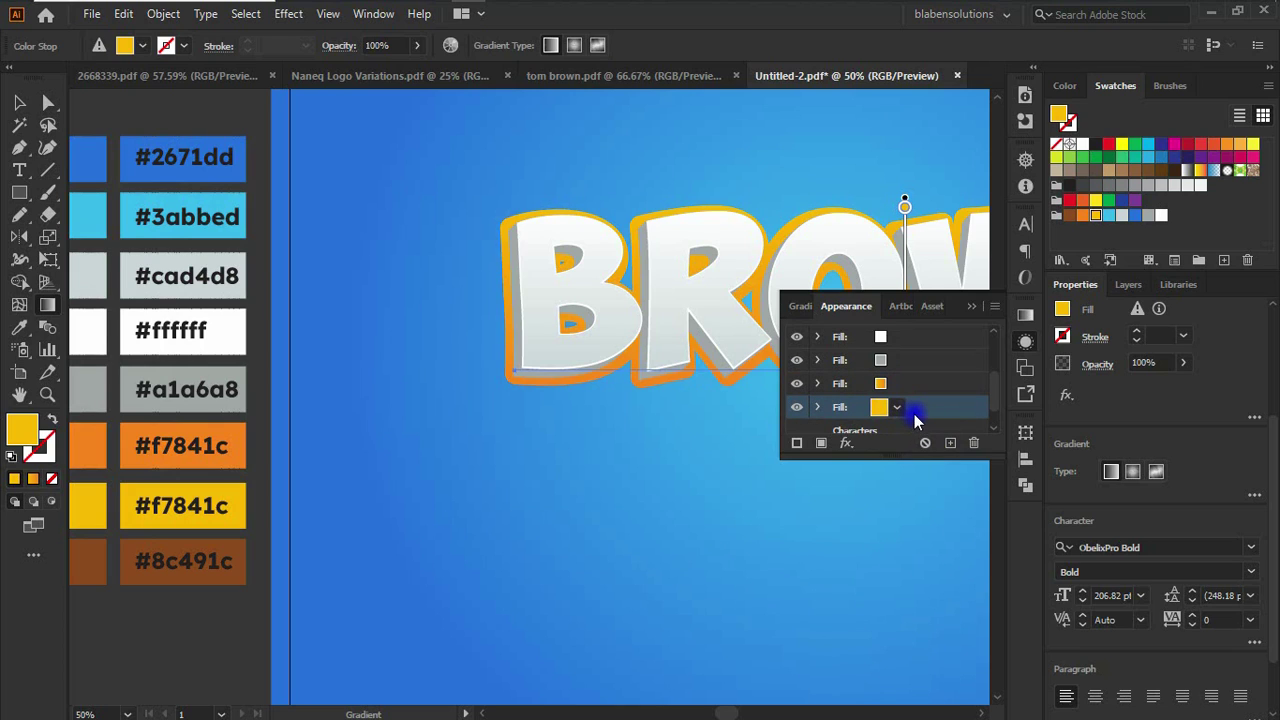
- Add a new Transform effect to the bottom fill with a -0.4 px horizontal and 0.4 px vertical move
left_click(845, 444)
mouse_move(960, 362)
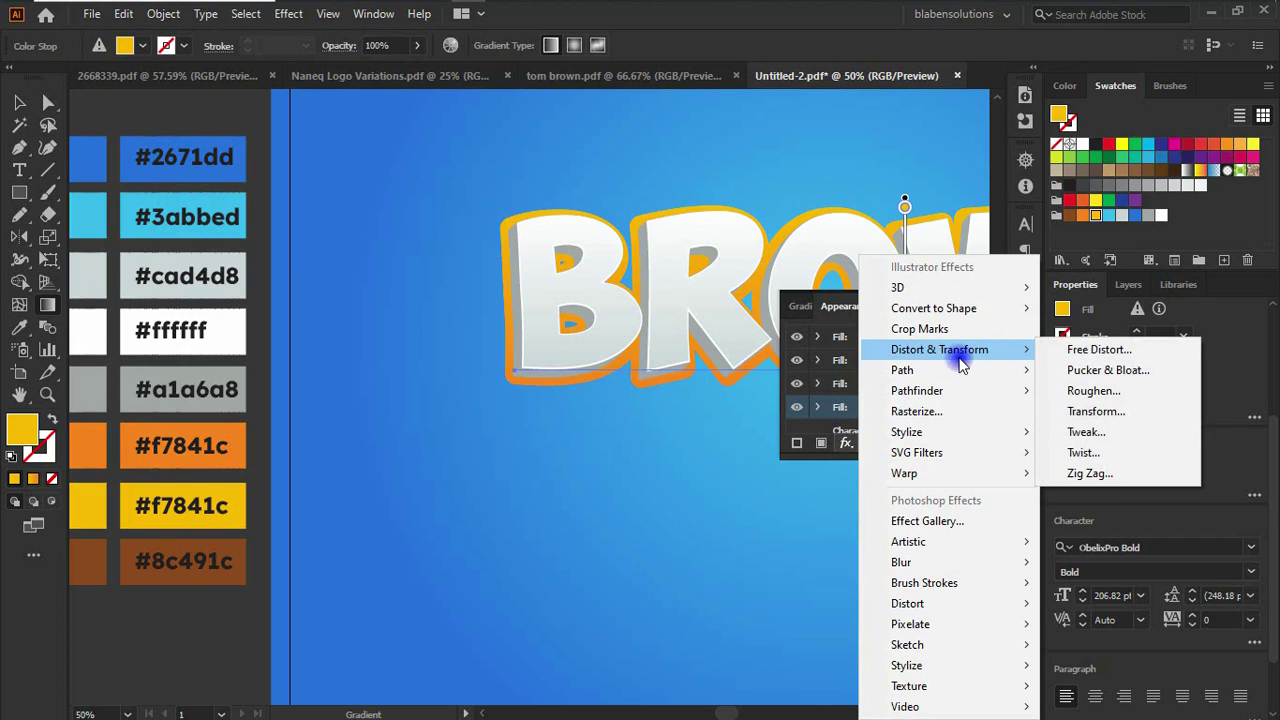
left_click(1085, 412)
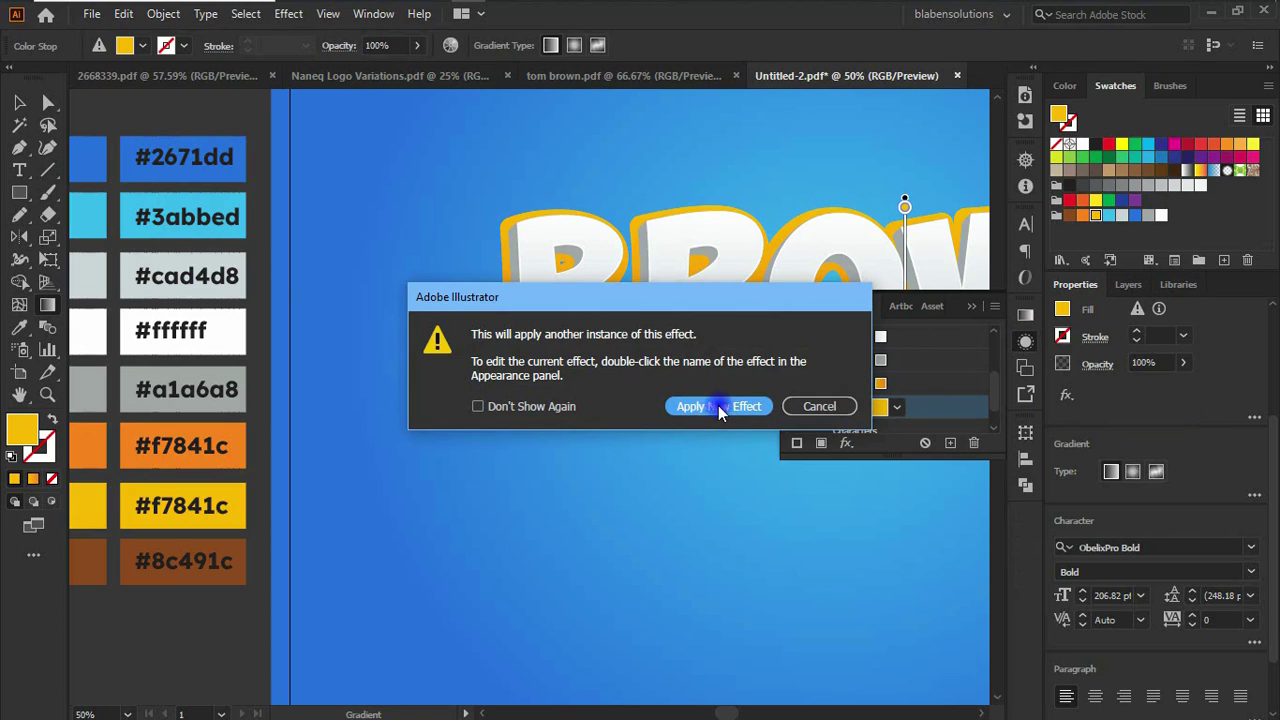
left_click(712, 407)
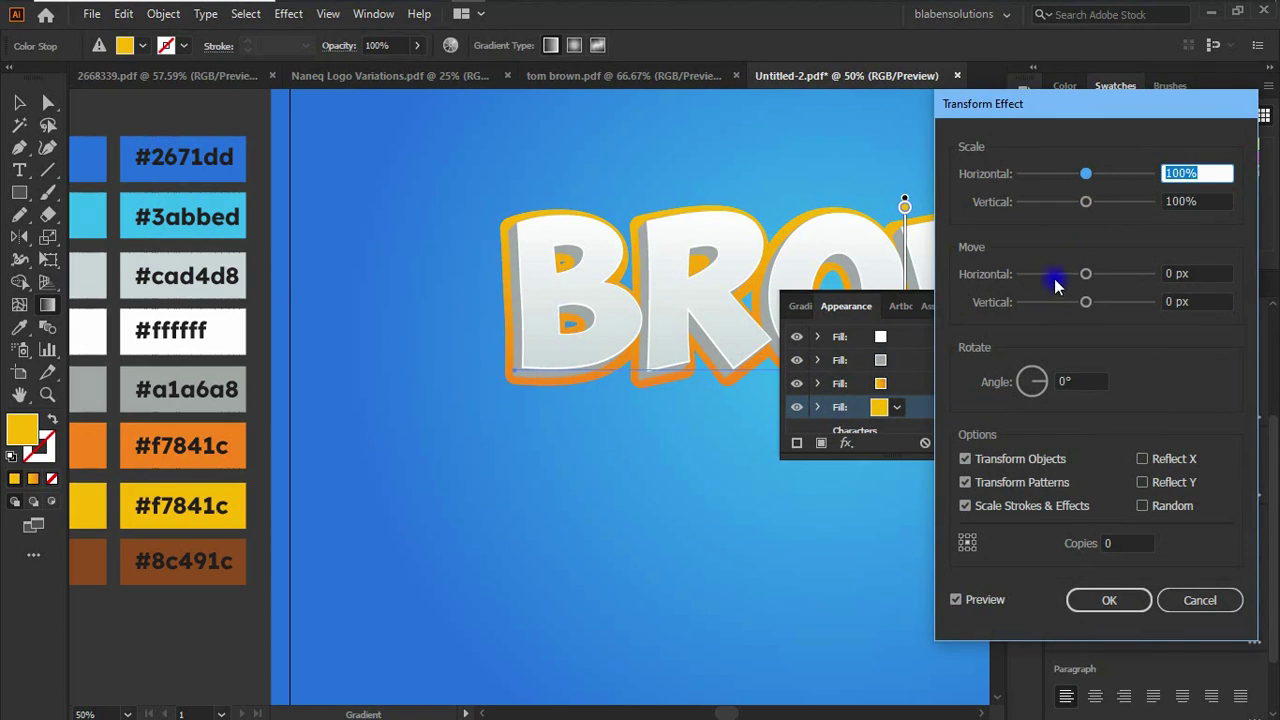
left_click(1175, 275)
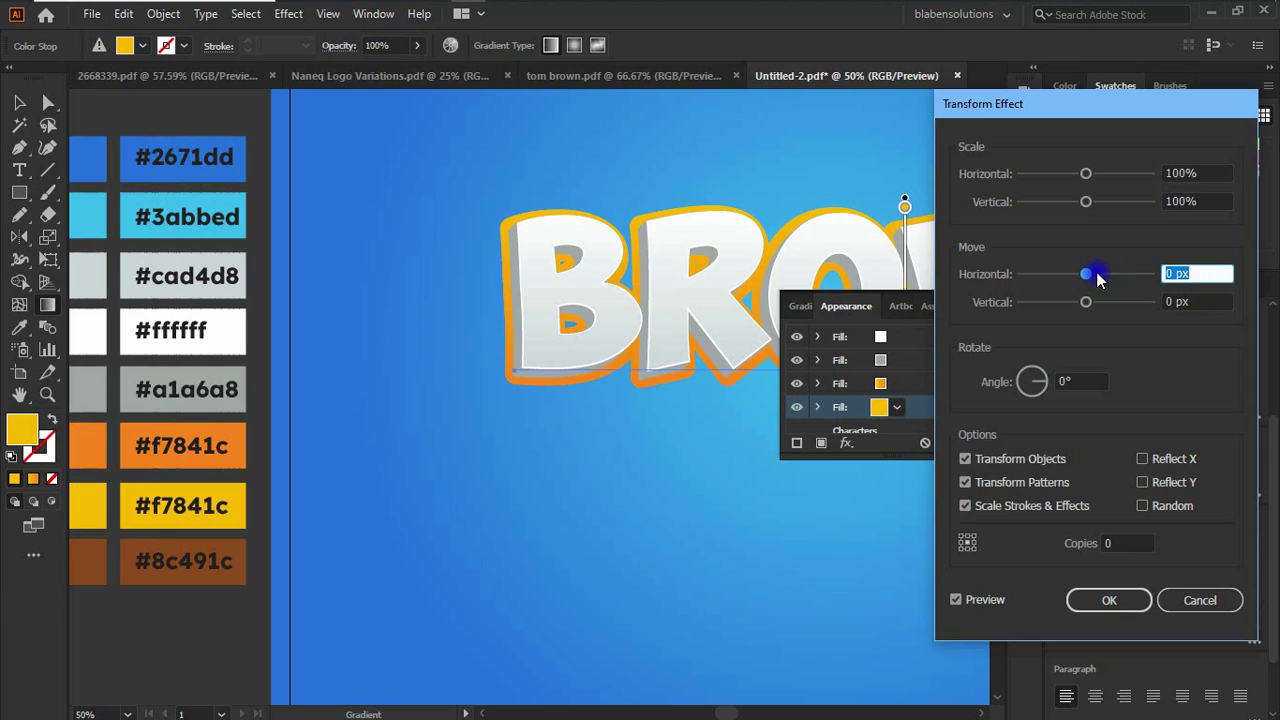
type("-")
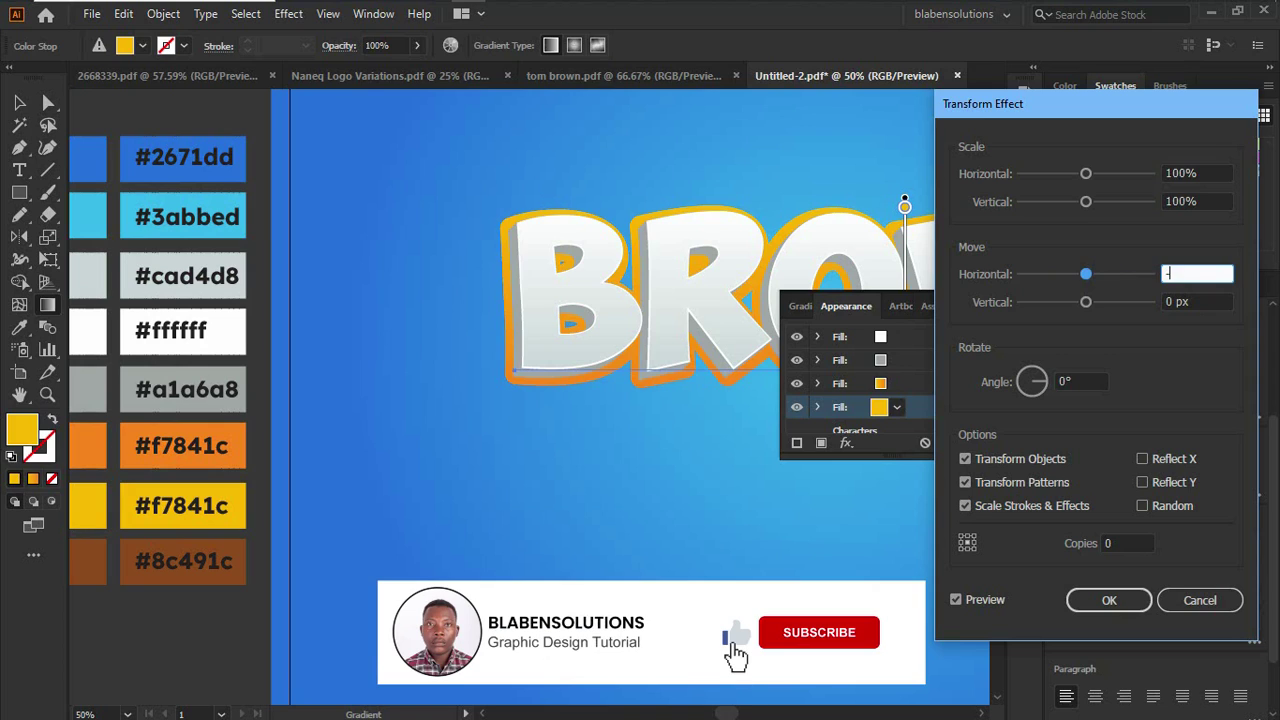
type("0.4")
key("Tab")
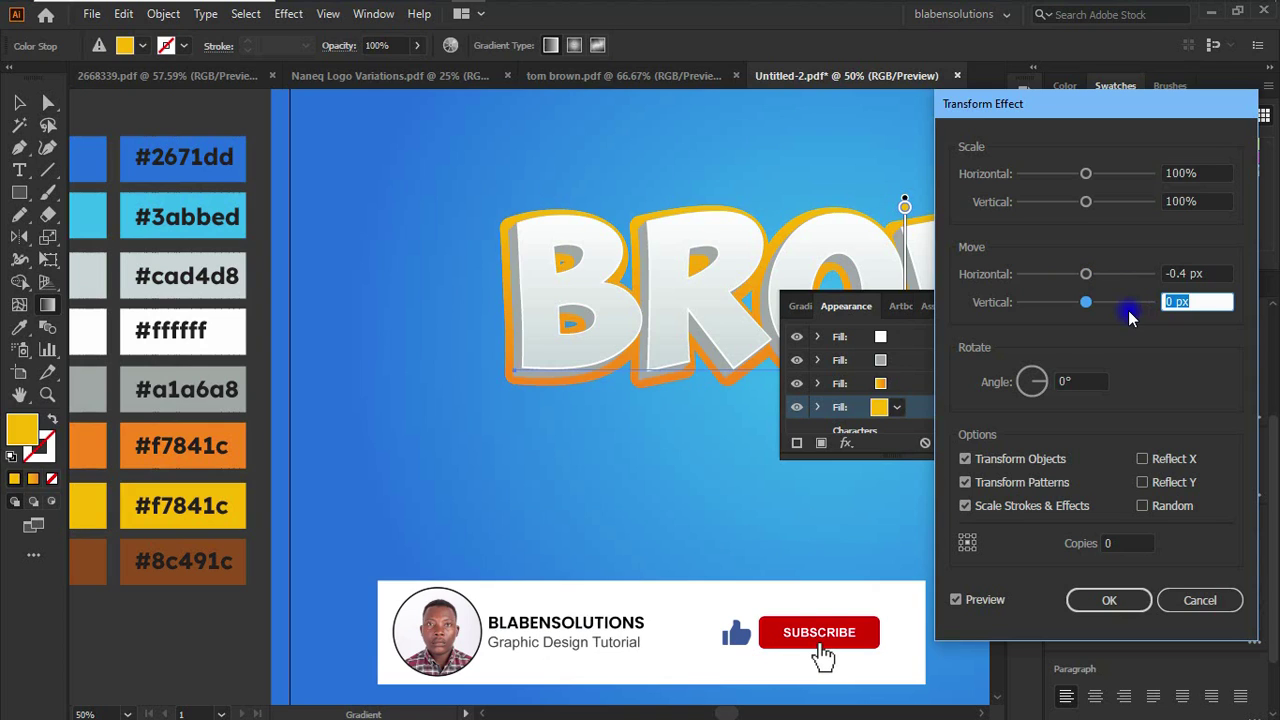
type("0.4")
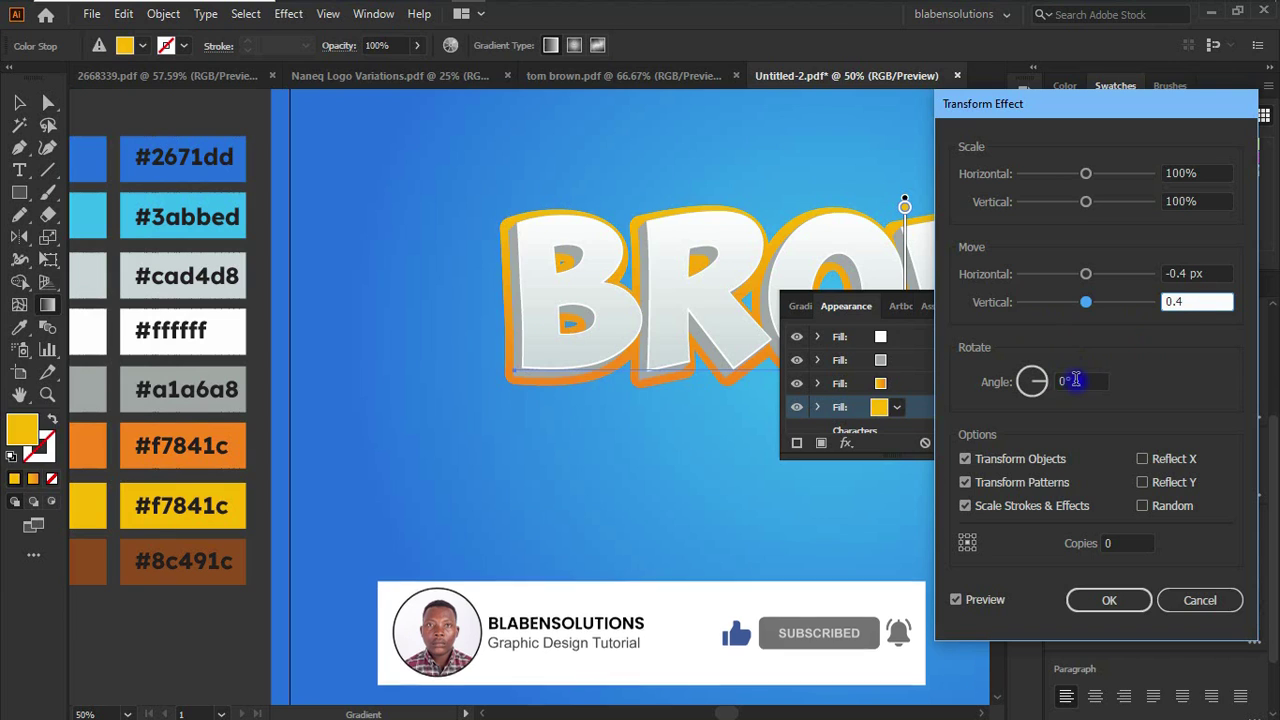
key("Tab")
- Set the new Transform effect to 50 copies
left_click(1109, 542)
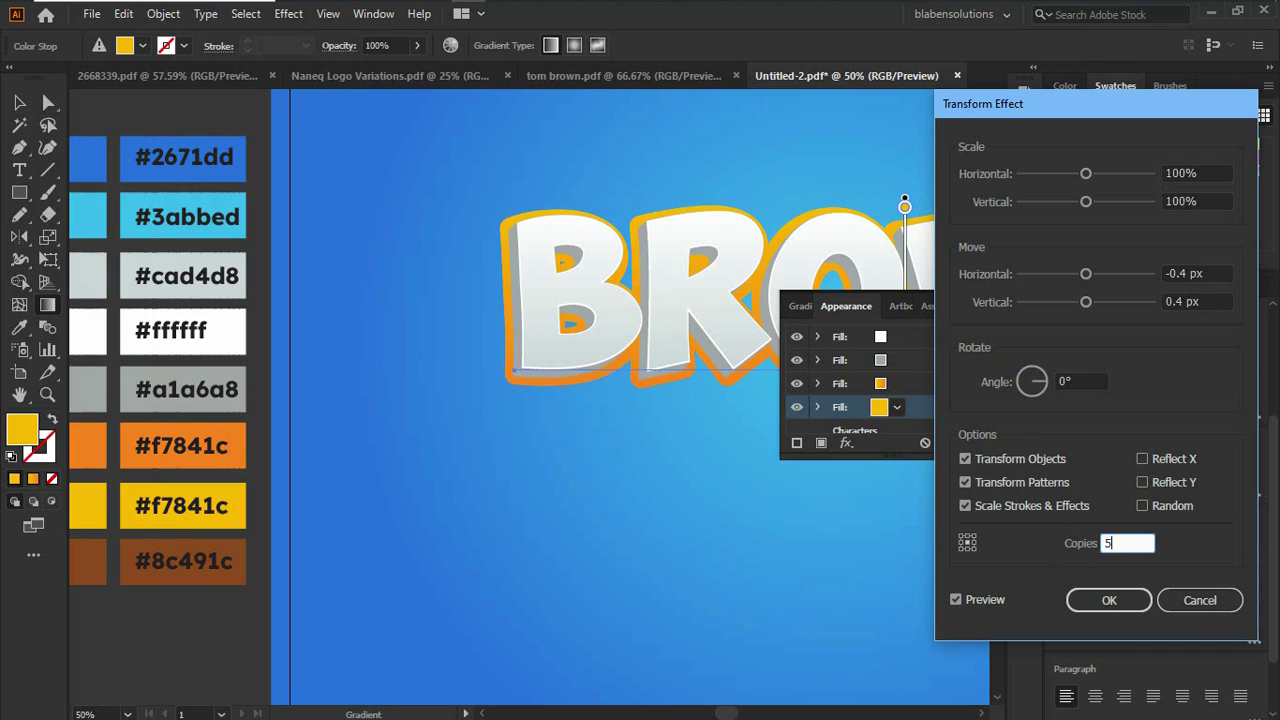
type("50")
left_click(1092, 382)
left_click(1097, 382)
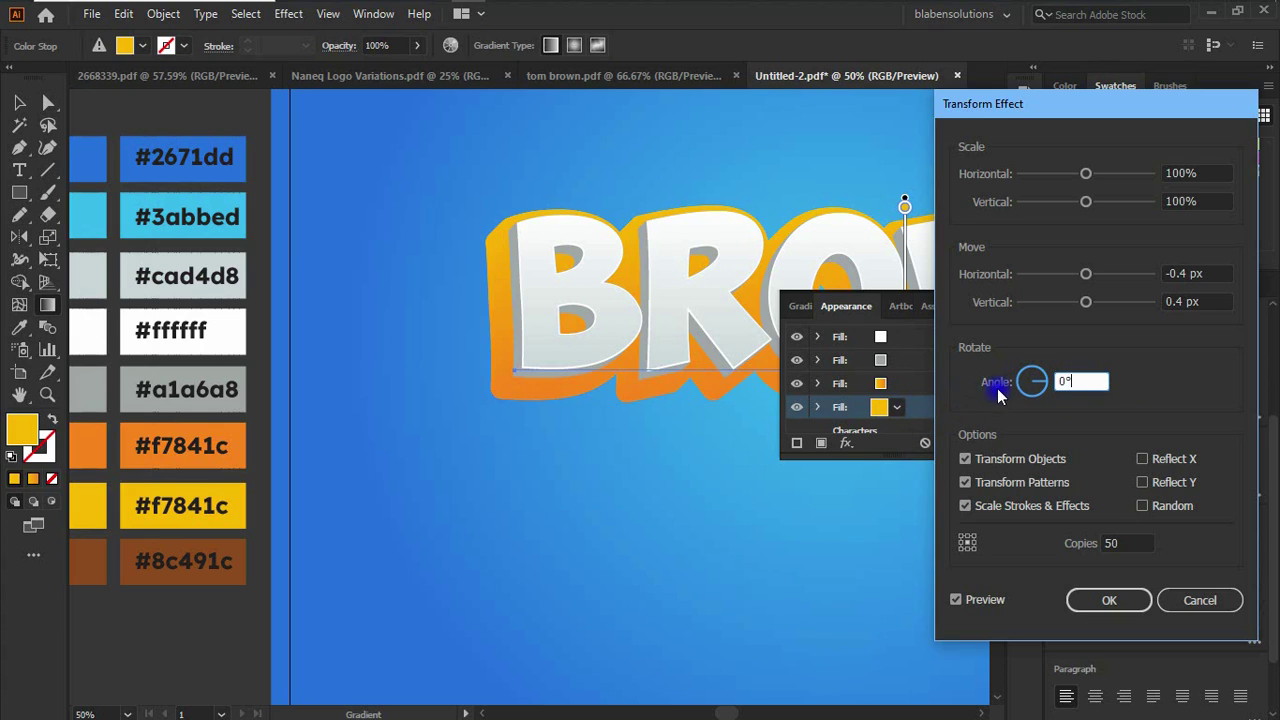
- Try a Transform move of -0.3 px horizontal and 0.3 px vertical
left_click_drag(1186, 273, 1203, 272)
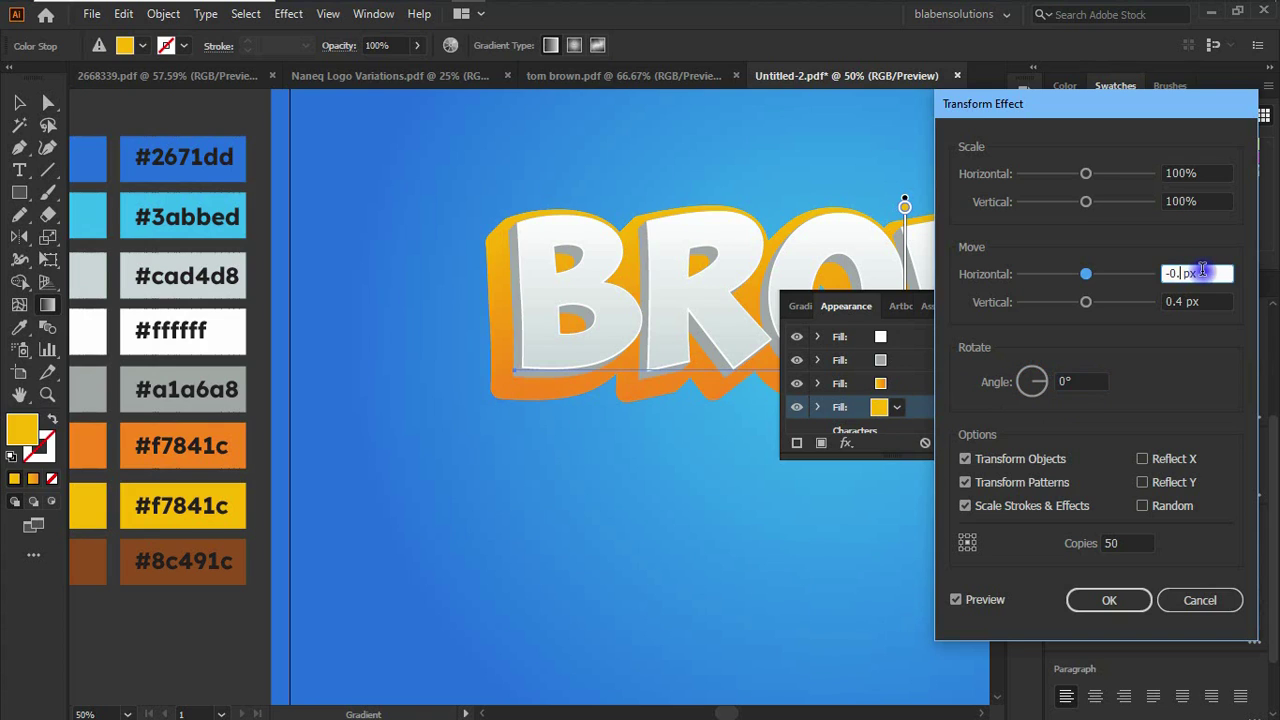
key("Tab")
type("0.3")
key("Tab")
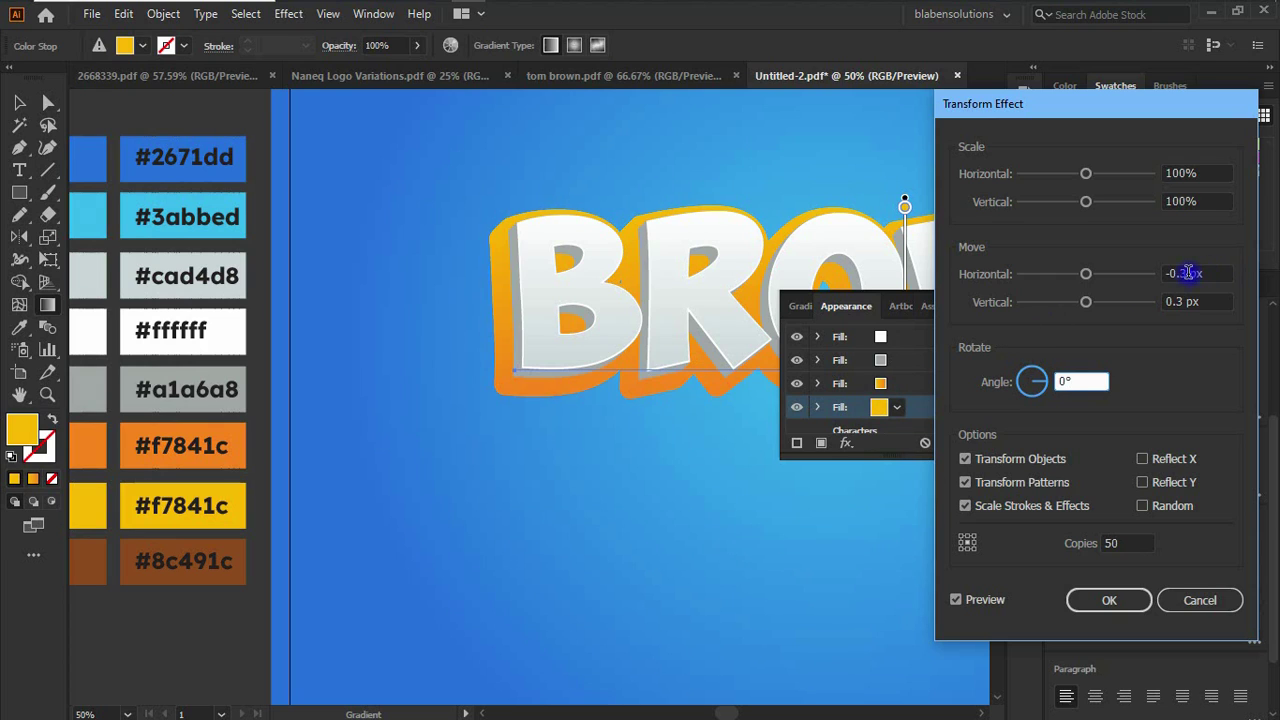
- Set the Transform move to -0.2 px horizontal and 0.2 px vertical, and apply the effect
left_click(1192, 273)
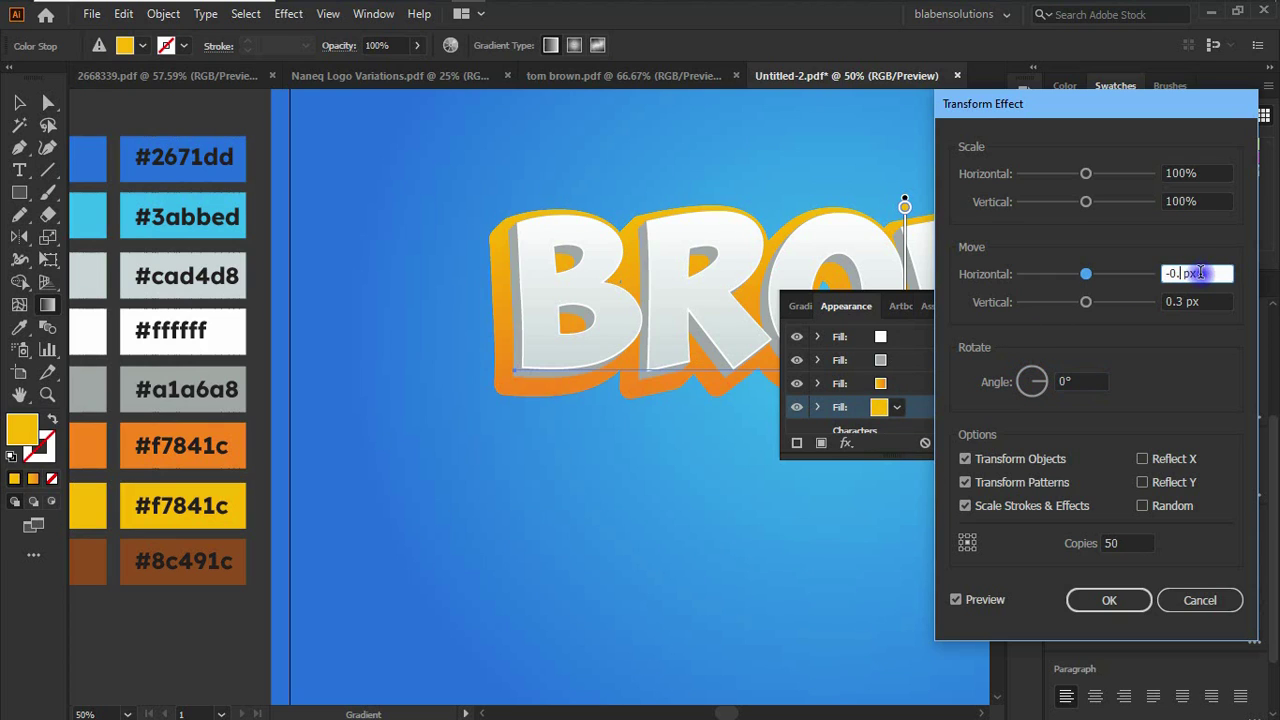
key("Tab")
type("0.2")
key("Tab")
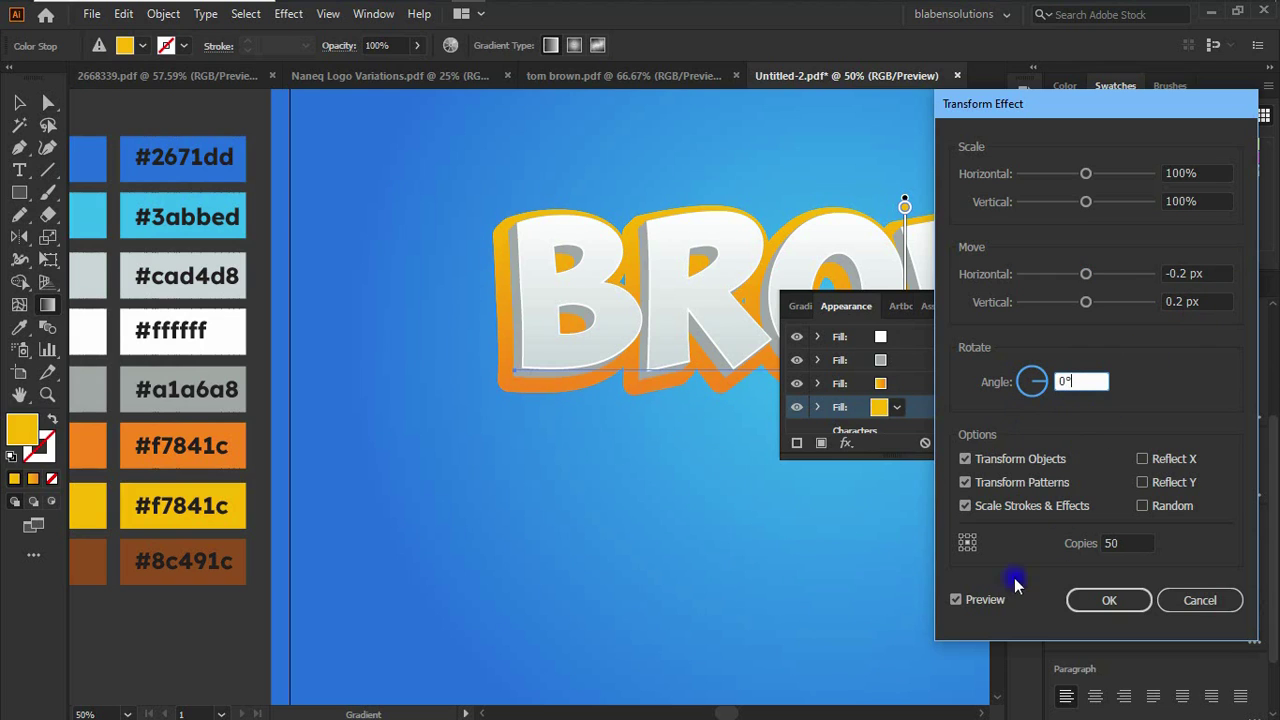
left_click(1109, 600)
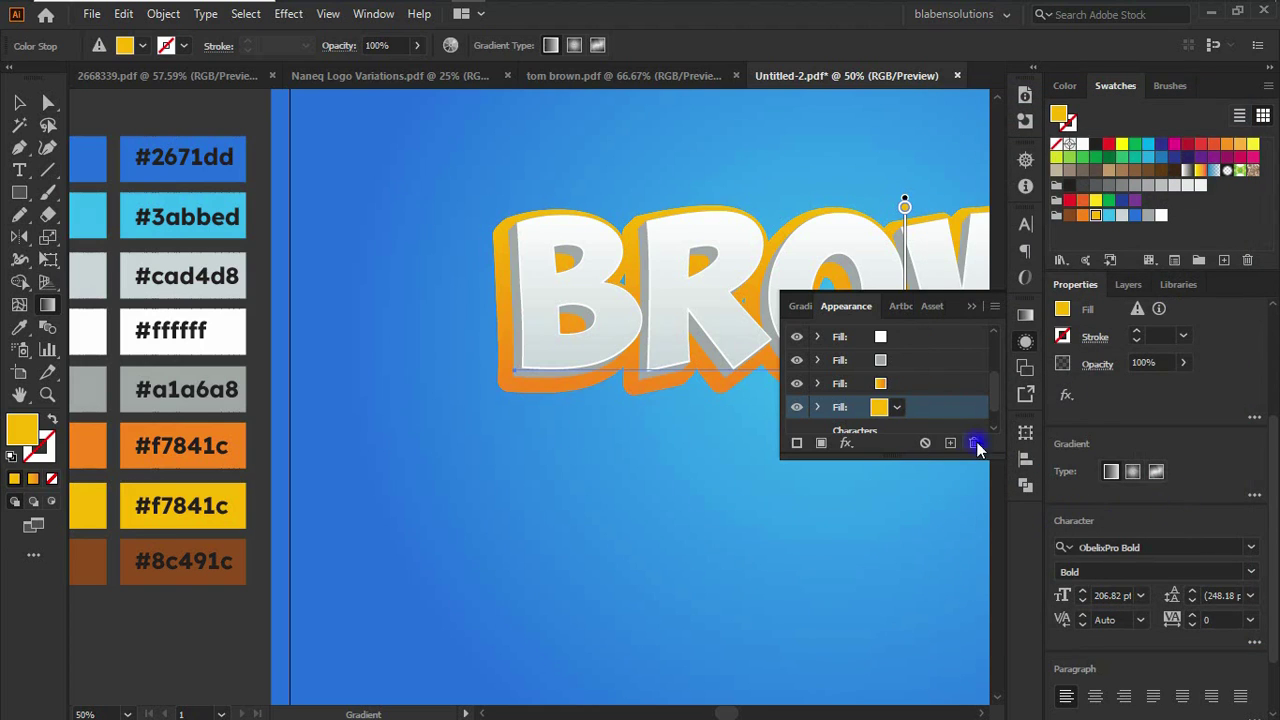
- Recolor the bottom fill by sampling the brown #8c491c palette swatch
left_click(897, 407)
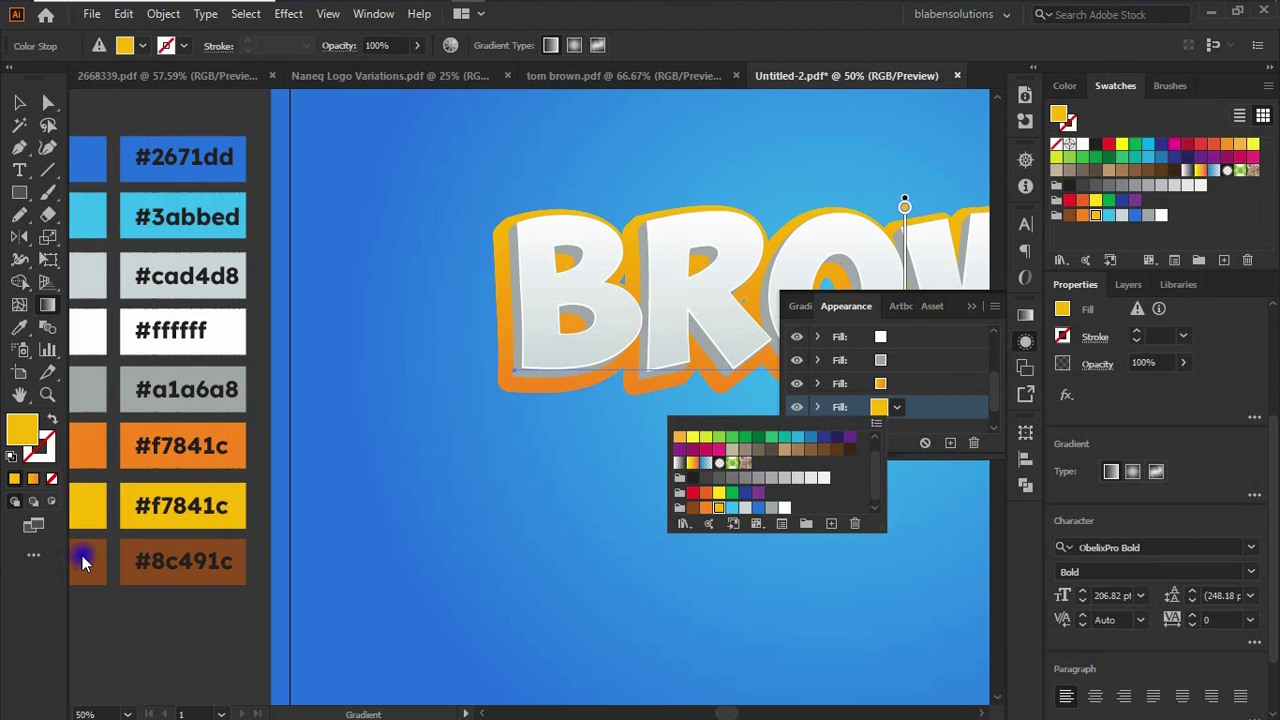
left_click(21, 326)
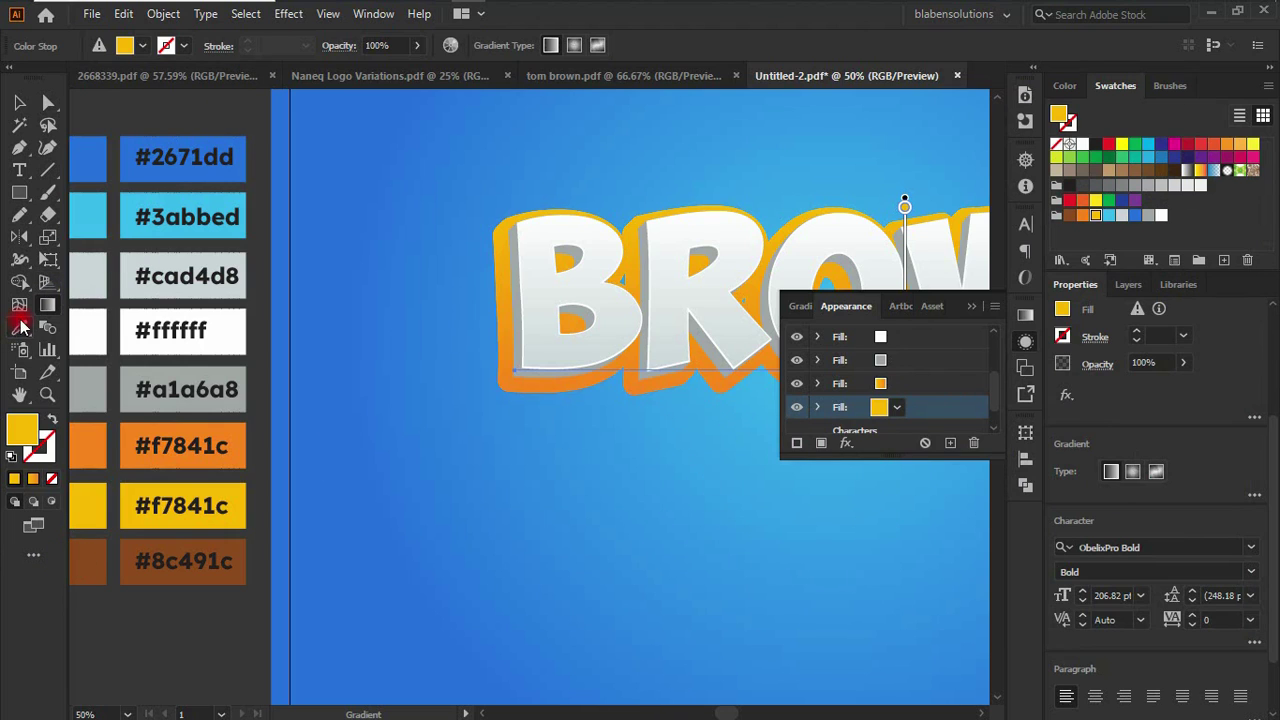
left_click(88, 560)
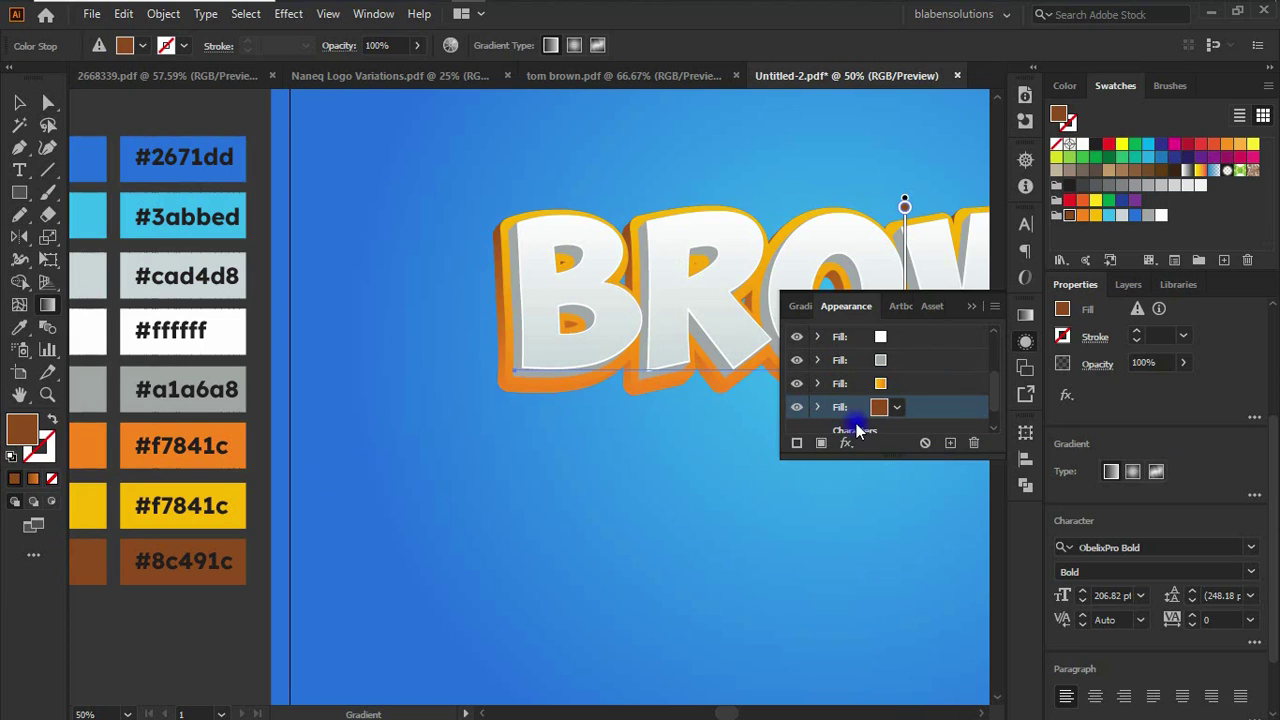
- Reopen the brown fill's second Transform effect and set both its horizontal and vertical move to 0.4 px
left_click(817, 407)
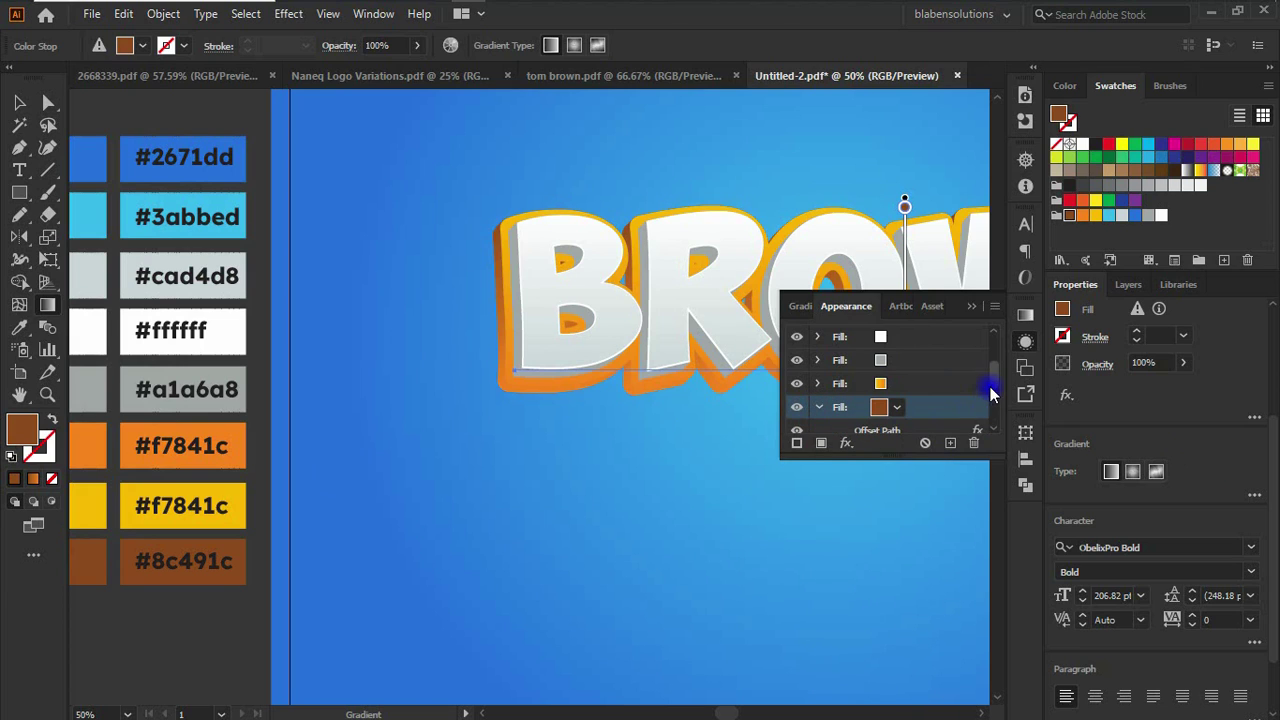
scroll(995, 388, "down", 3)
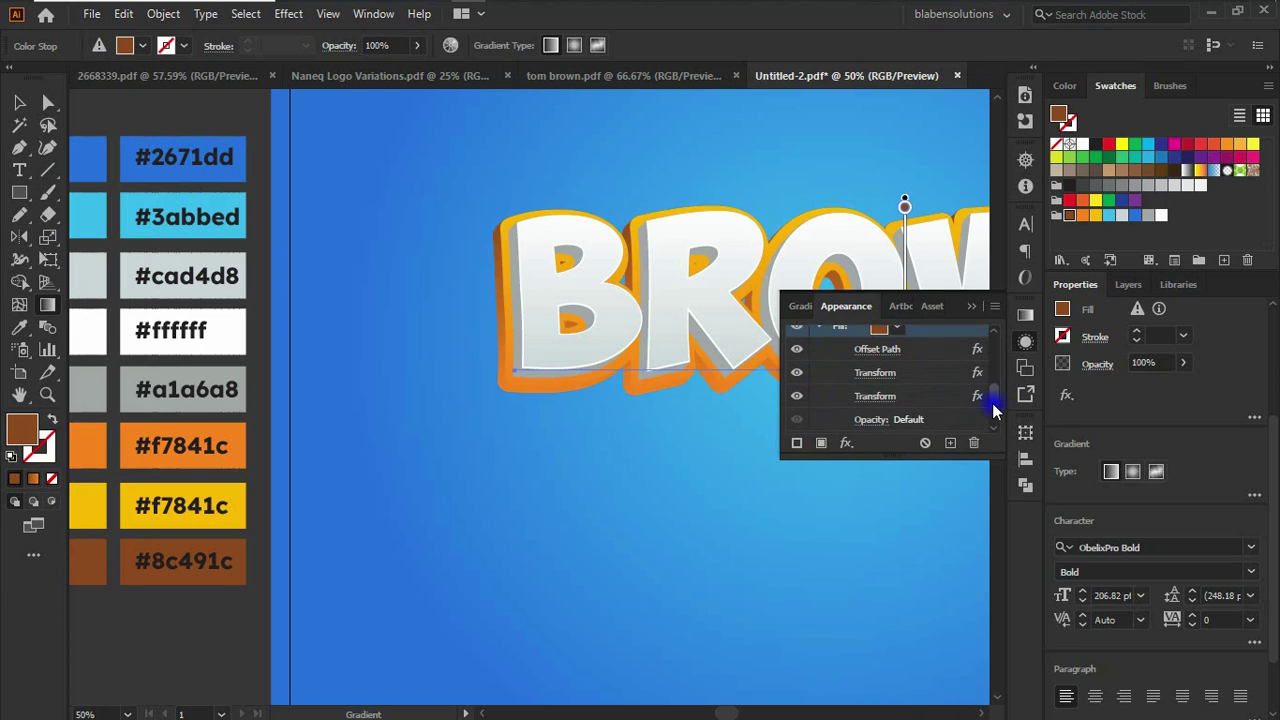
left_click(872, 380)
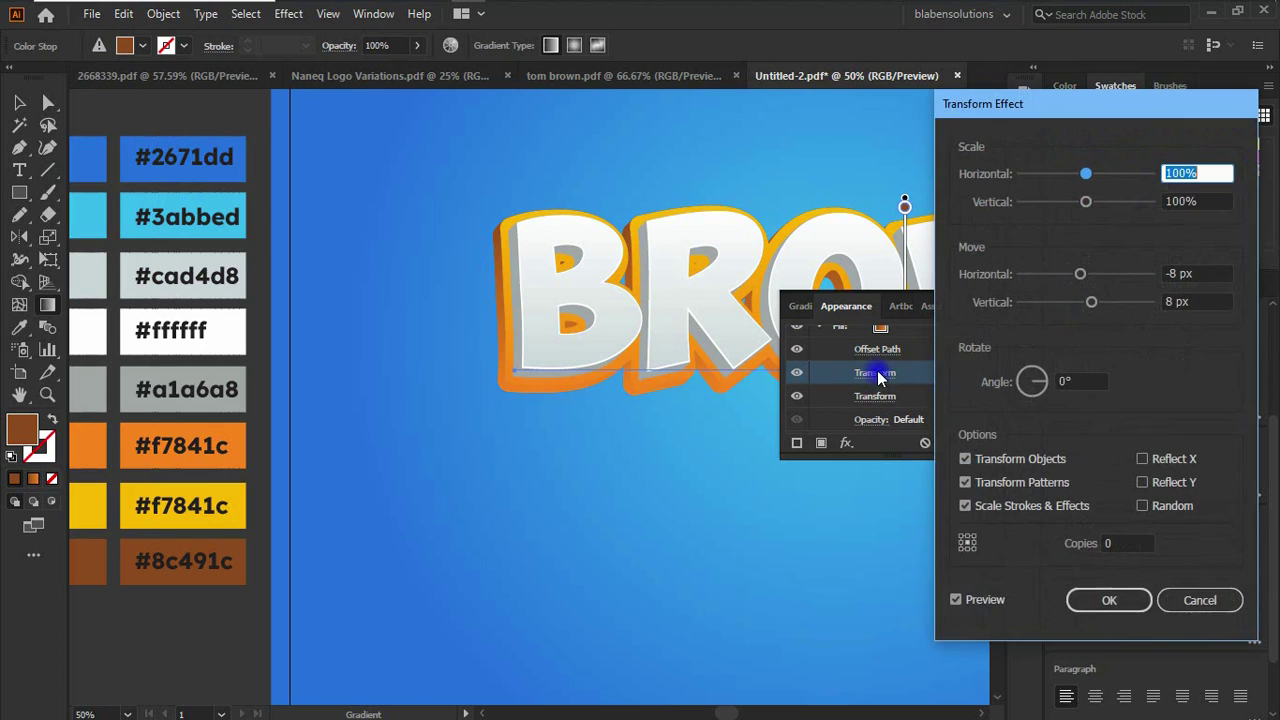
left_click(1200, 600)
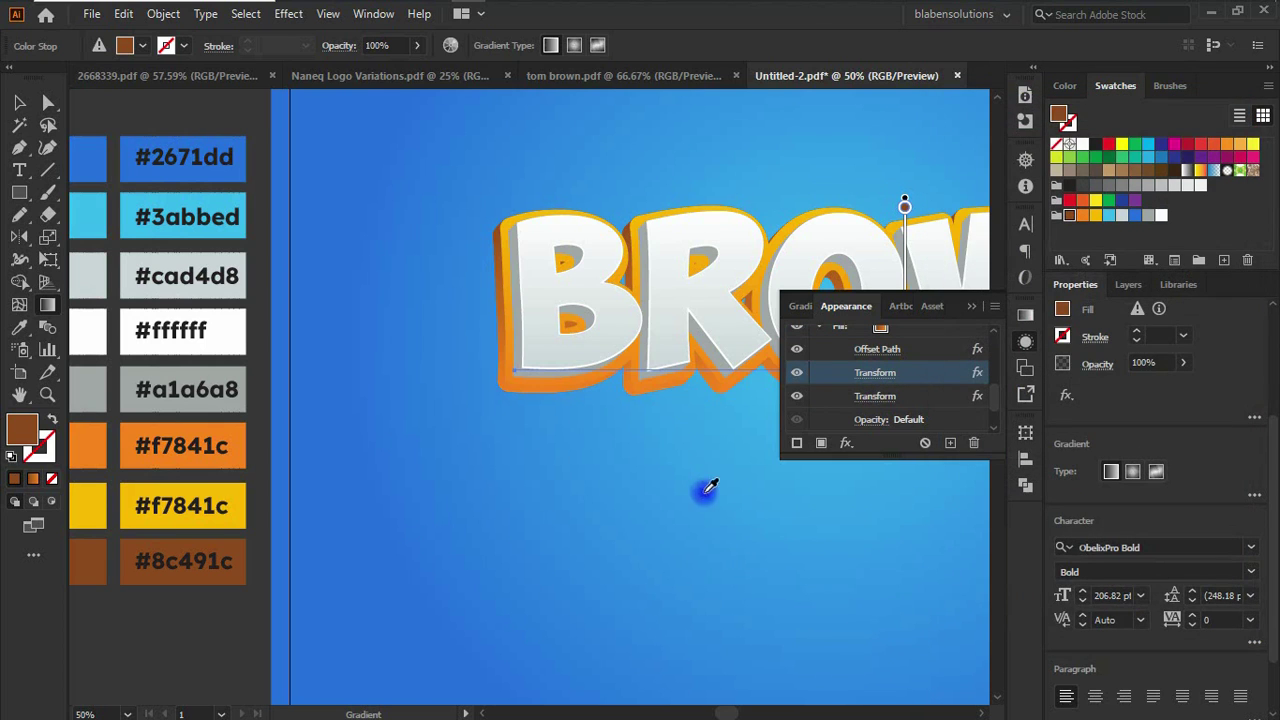
left_click(876, 397)
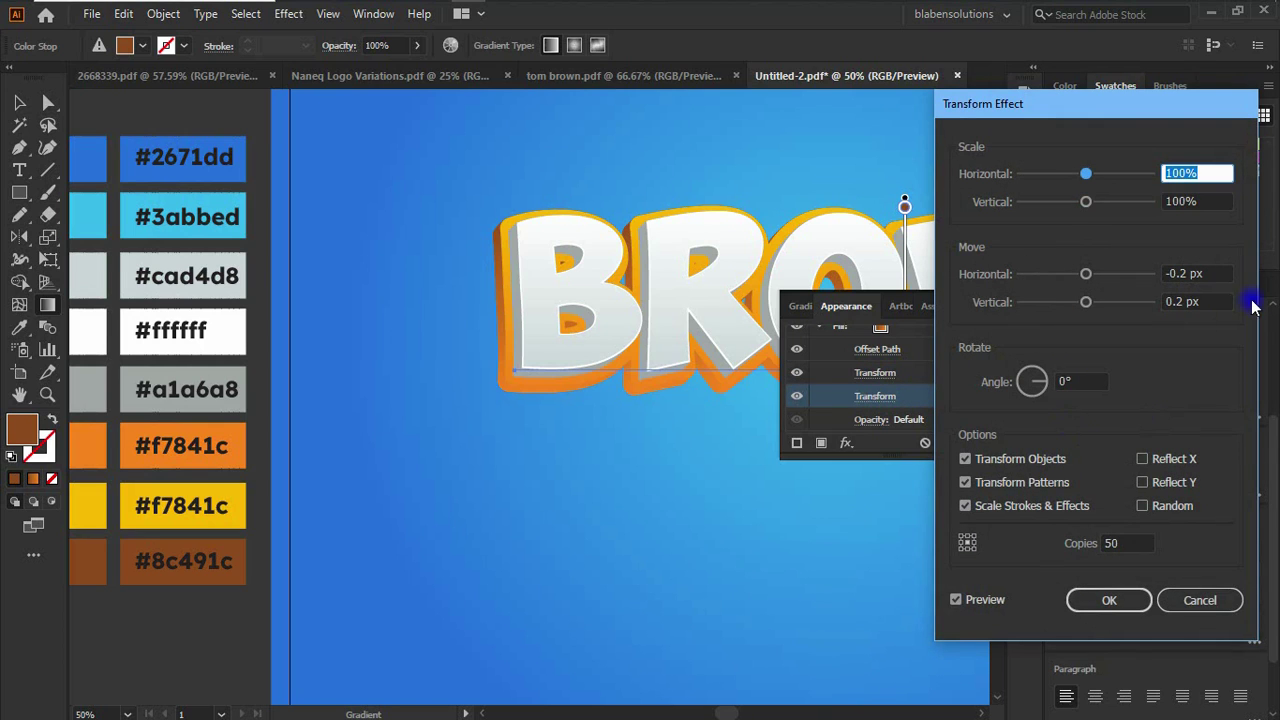
left_click(1187, 272)
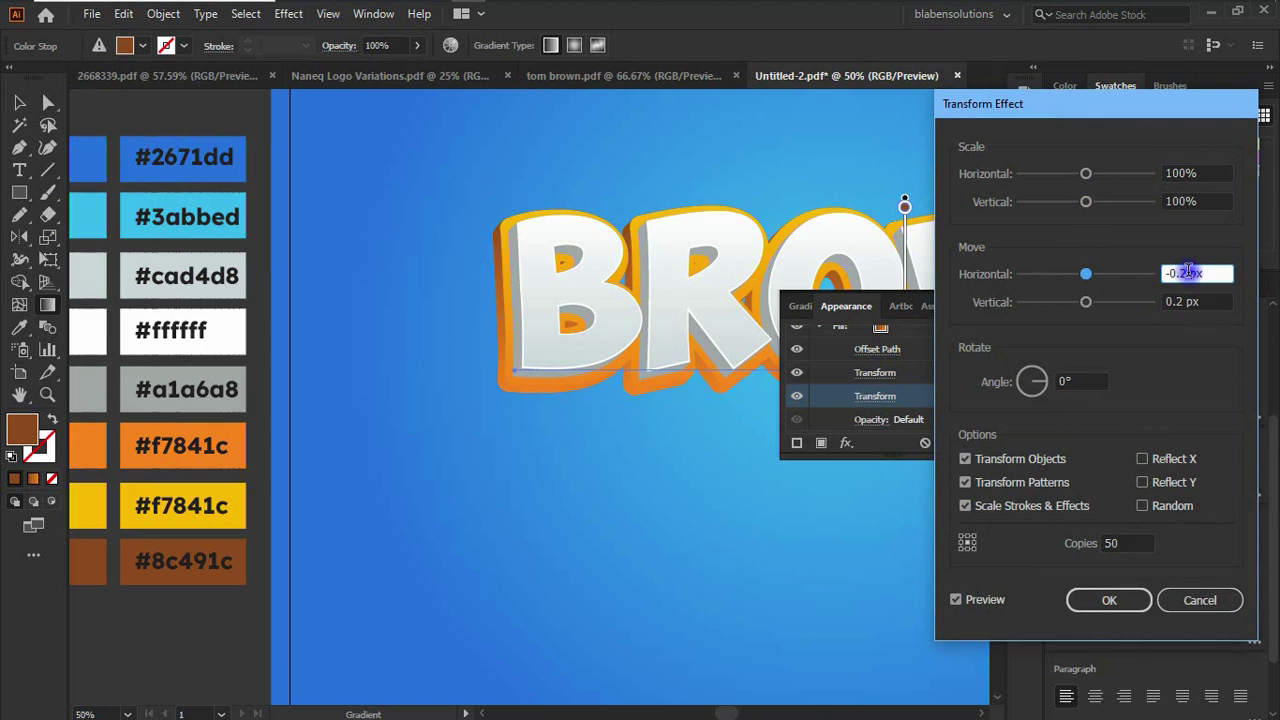
type("0")
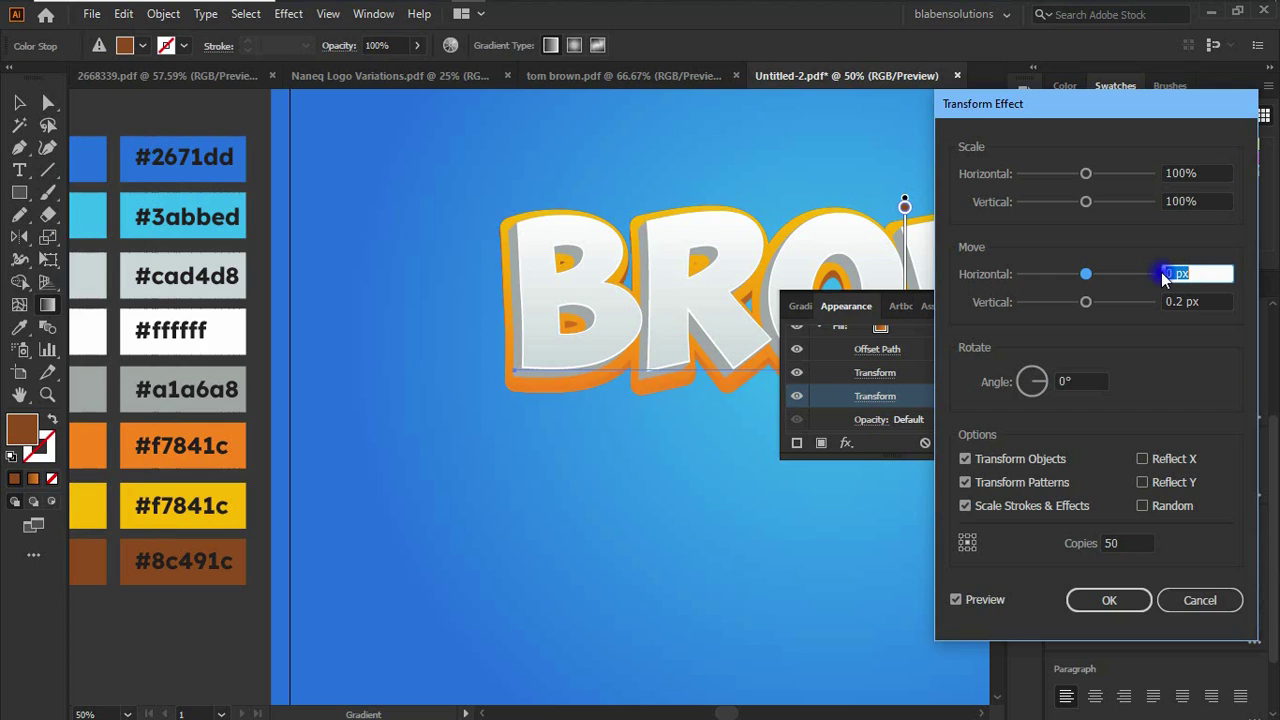
type("0.4")
left_click(1181, 302)
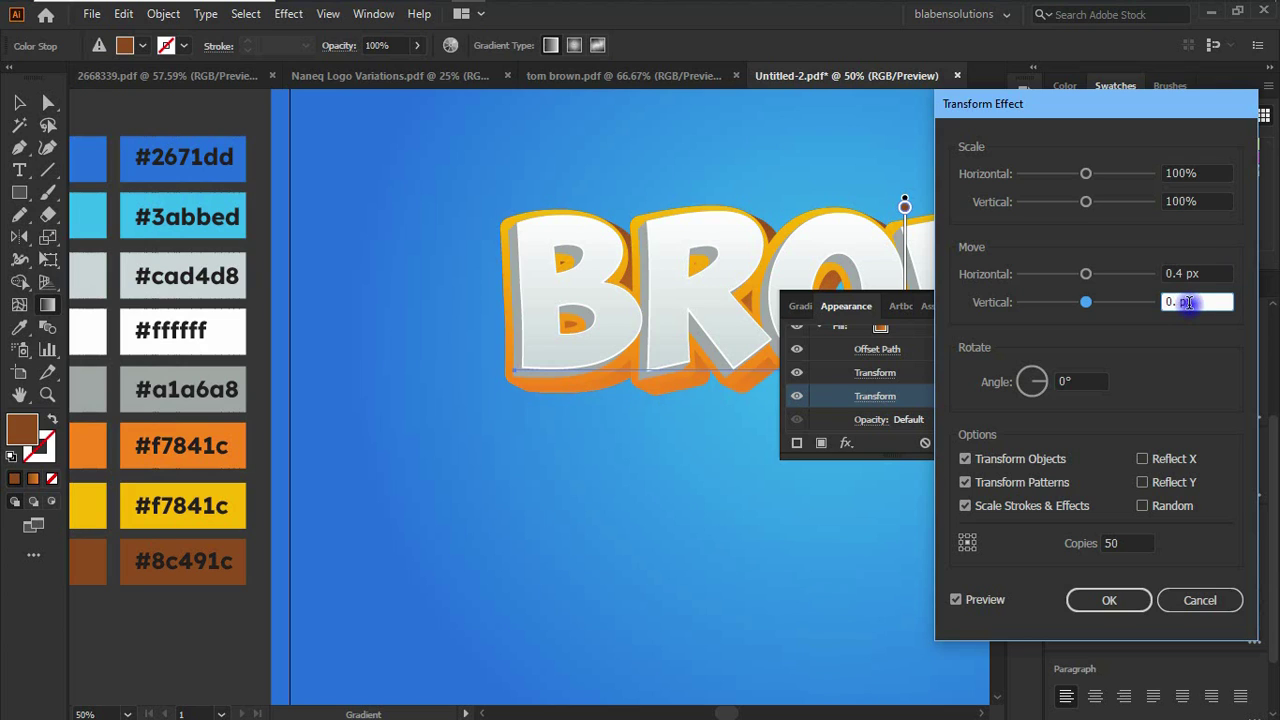
type("0.4")
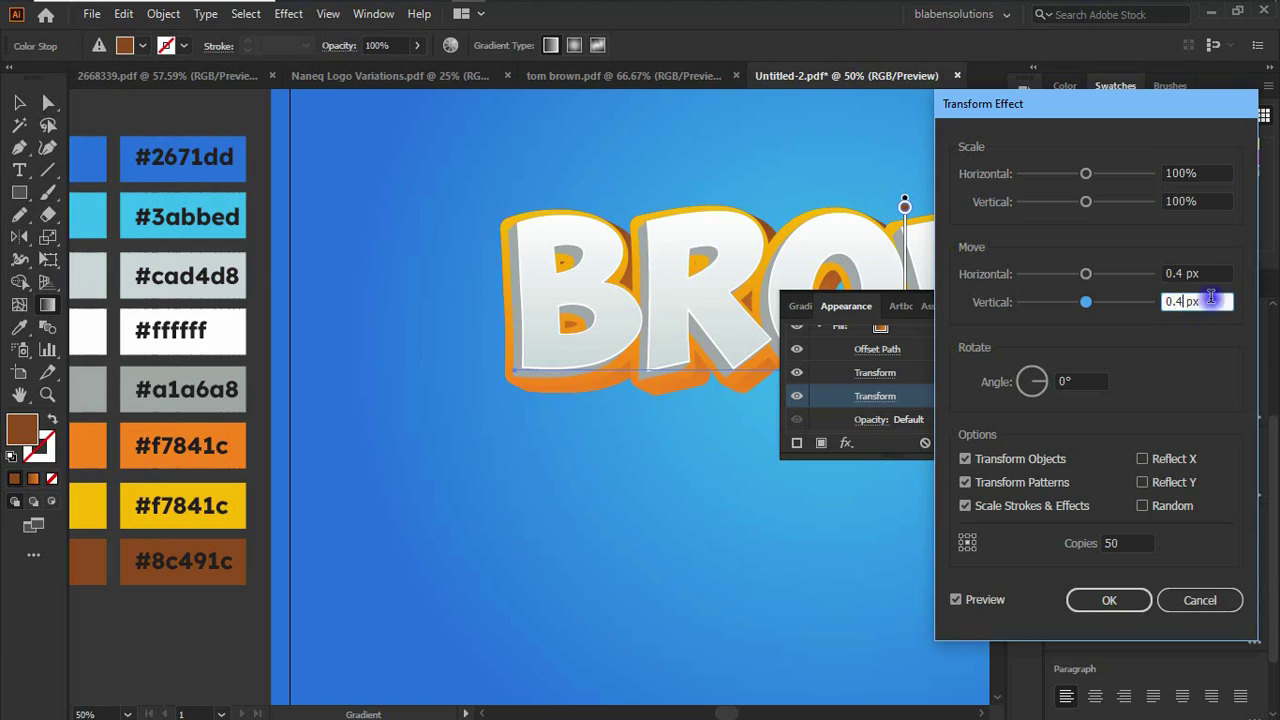
- Change the brown fill's horizontal Transform move to -0.4 px and apply the effect
left_click(1167, 272)
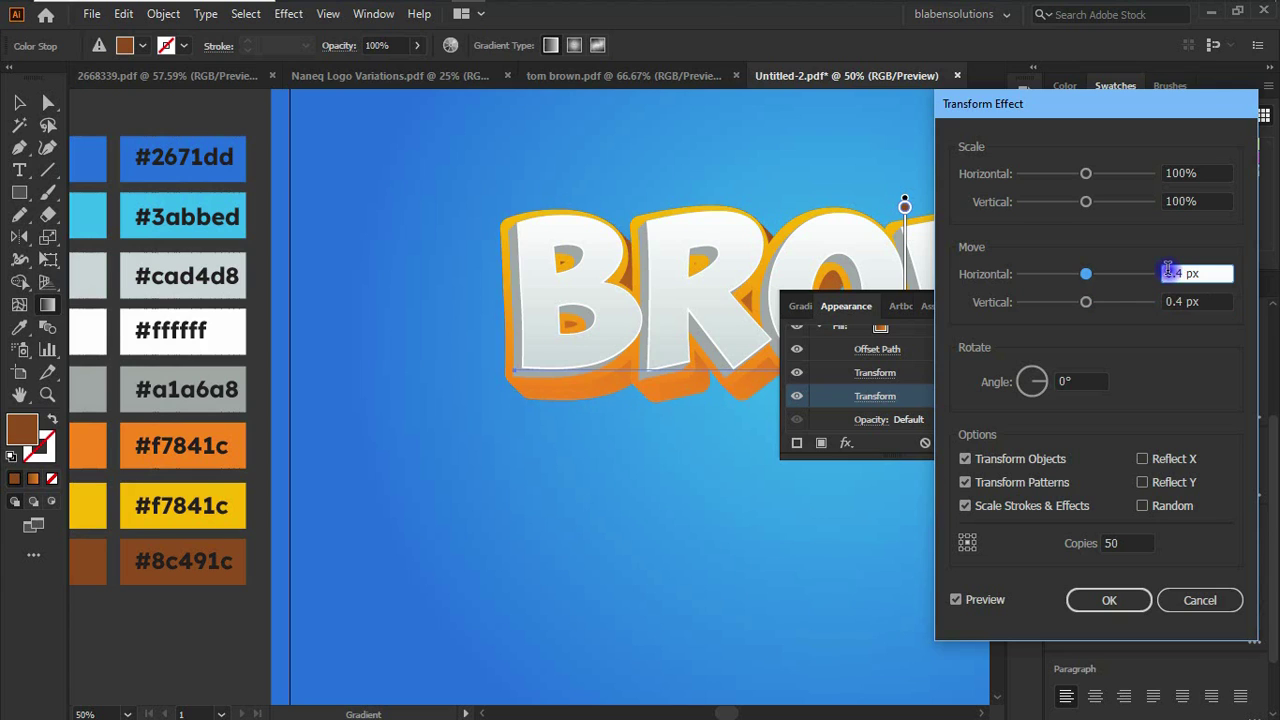
type("-")
left_click(1218, 300)
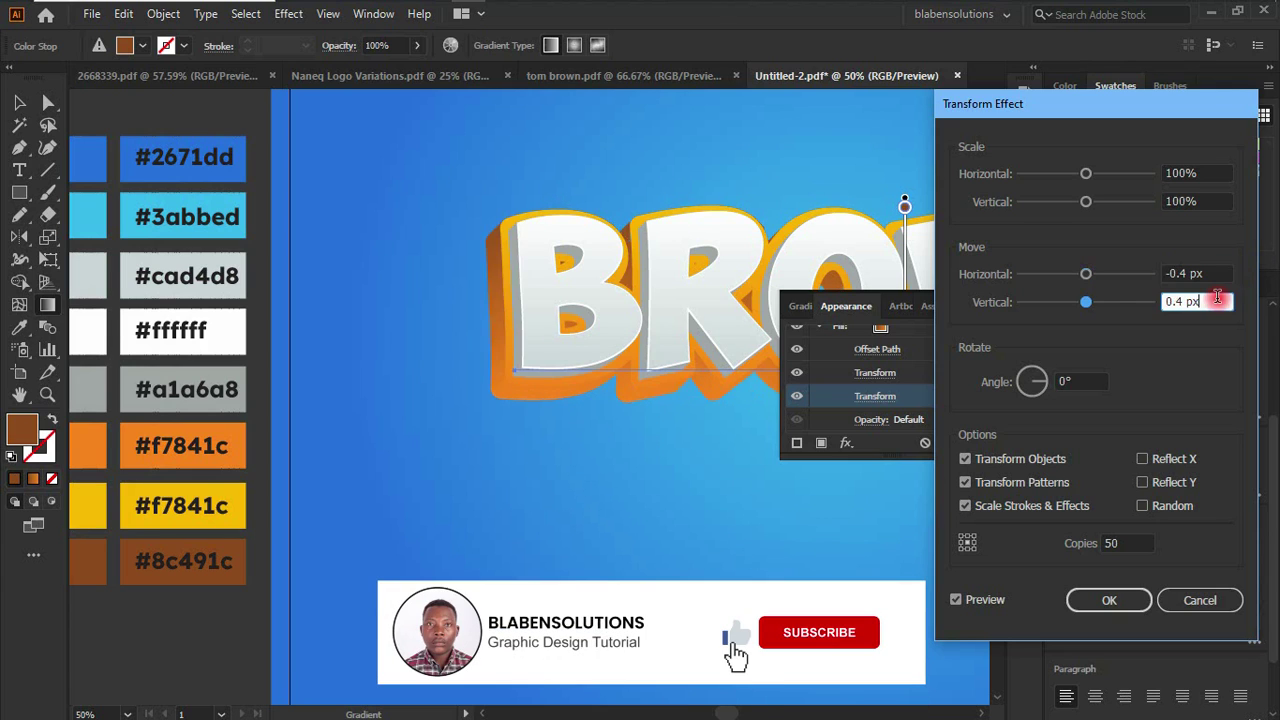
left_click(1218, 298)
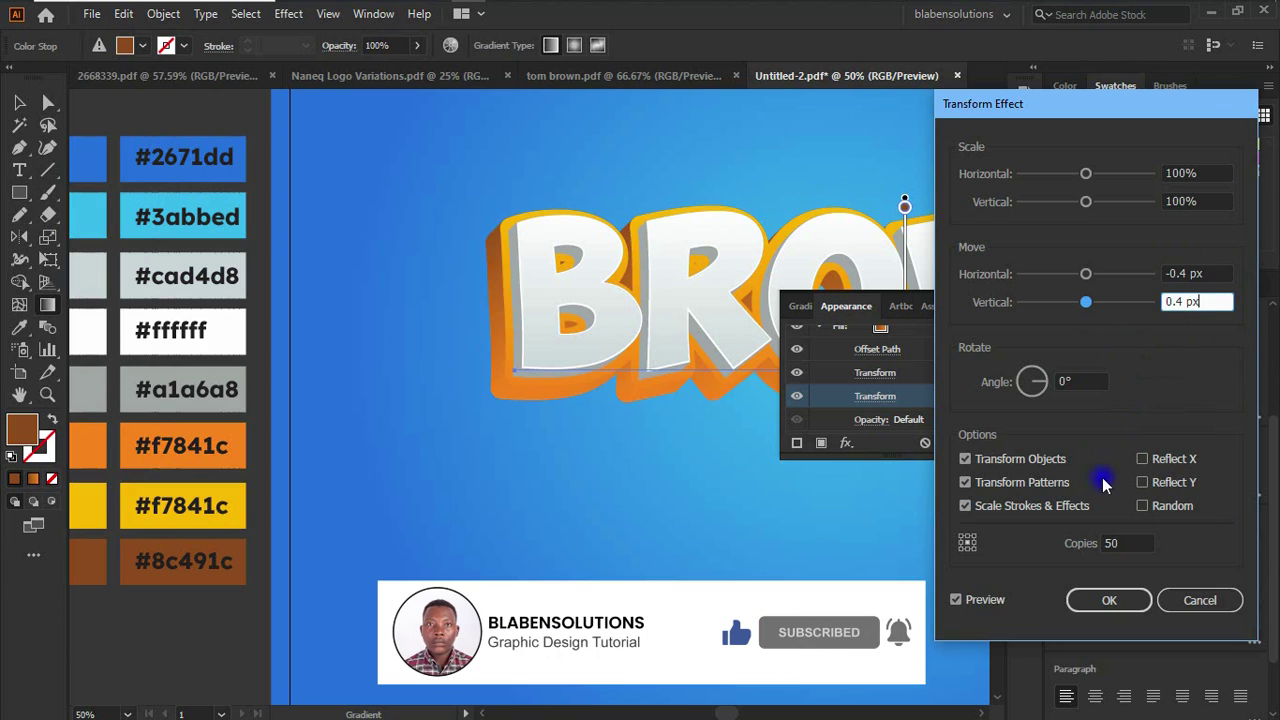
left_click(1107, 602)
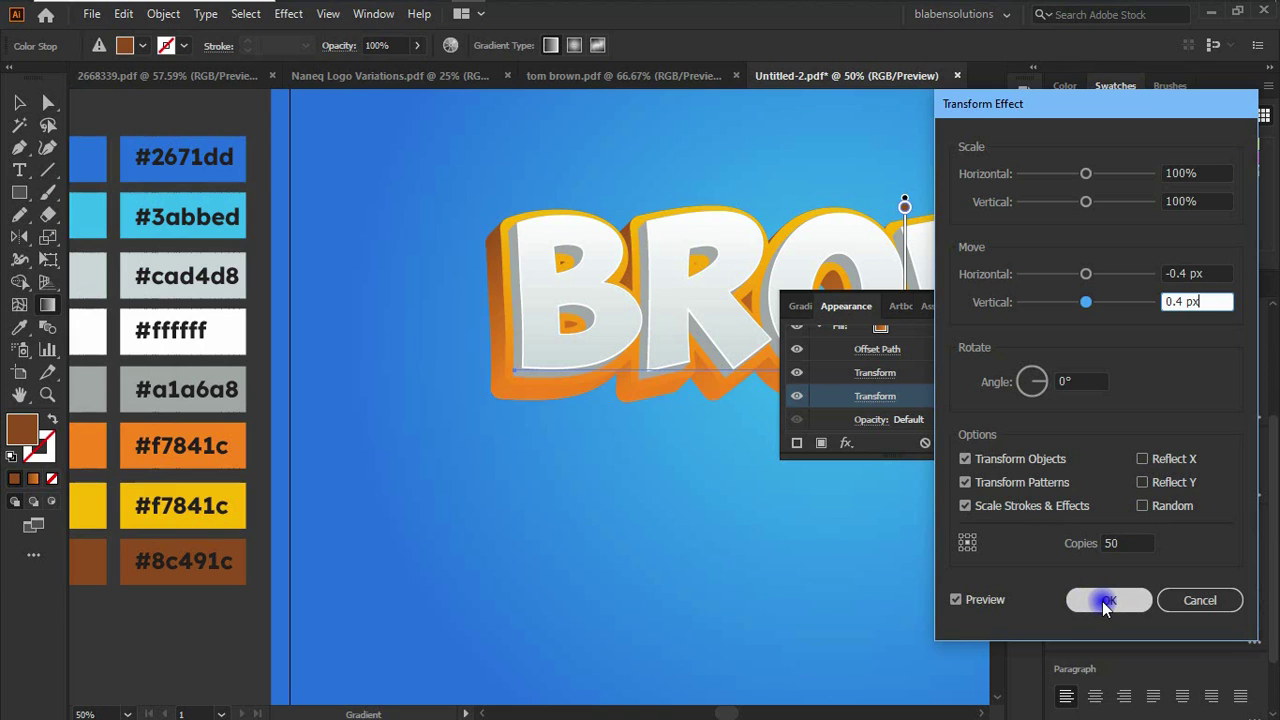
- Apply the bottom fill's Transform effect and recolor its gradient so both color stops are brown
left_click(1107, 602)
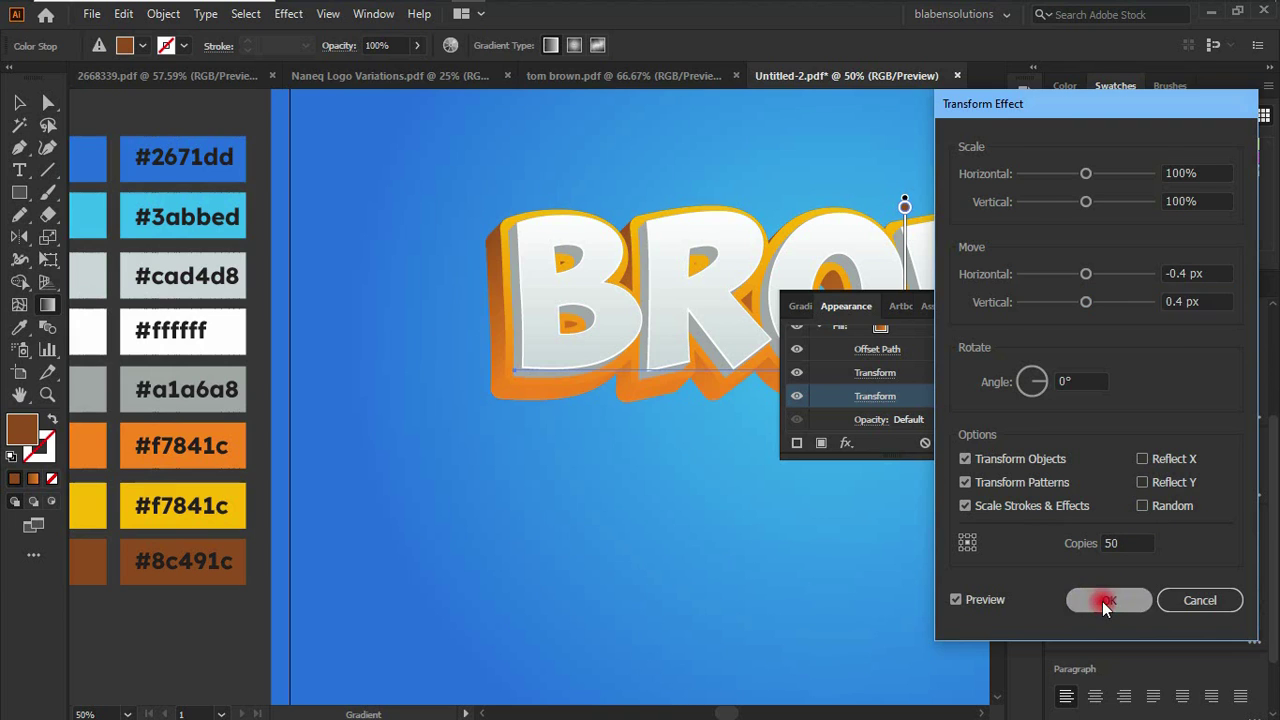
scroll(993, 385, "up", 2)
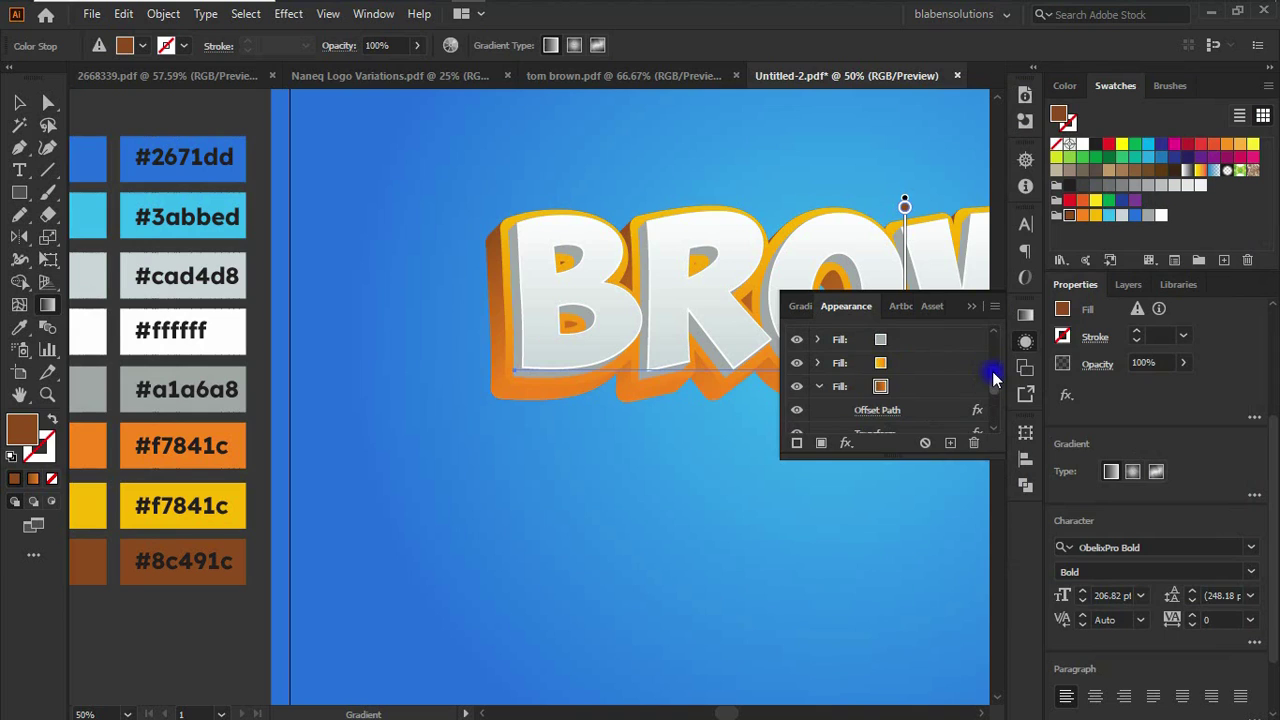
left_click(817, 387)
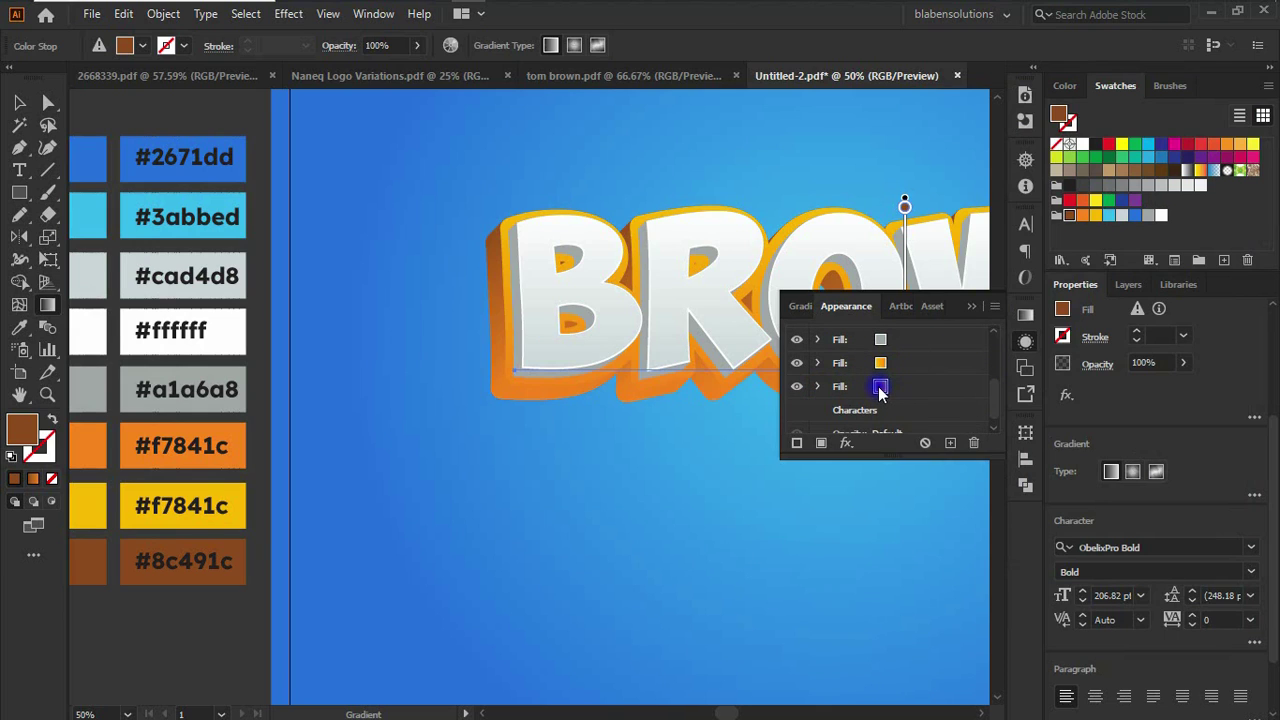
left_click_drag(880, 392, 26, 486)
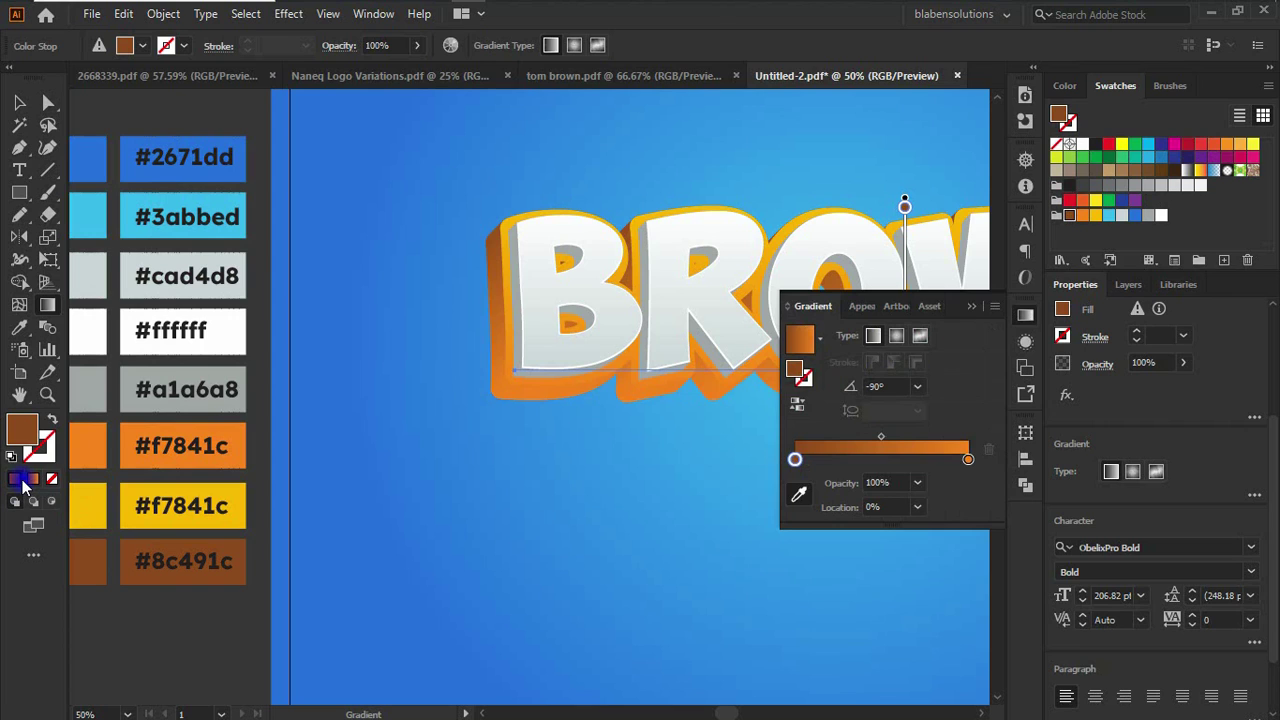
mouse_move(8, 485)
left_mouse_down()
mouse_move(168, 447)
mouse_move(964, 398)
mouse_move(938, 328)
left_mouse_up()
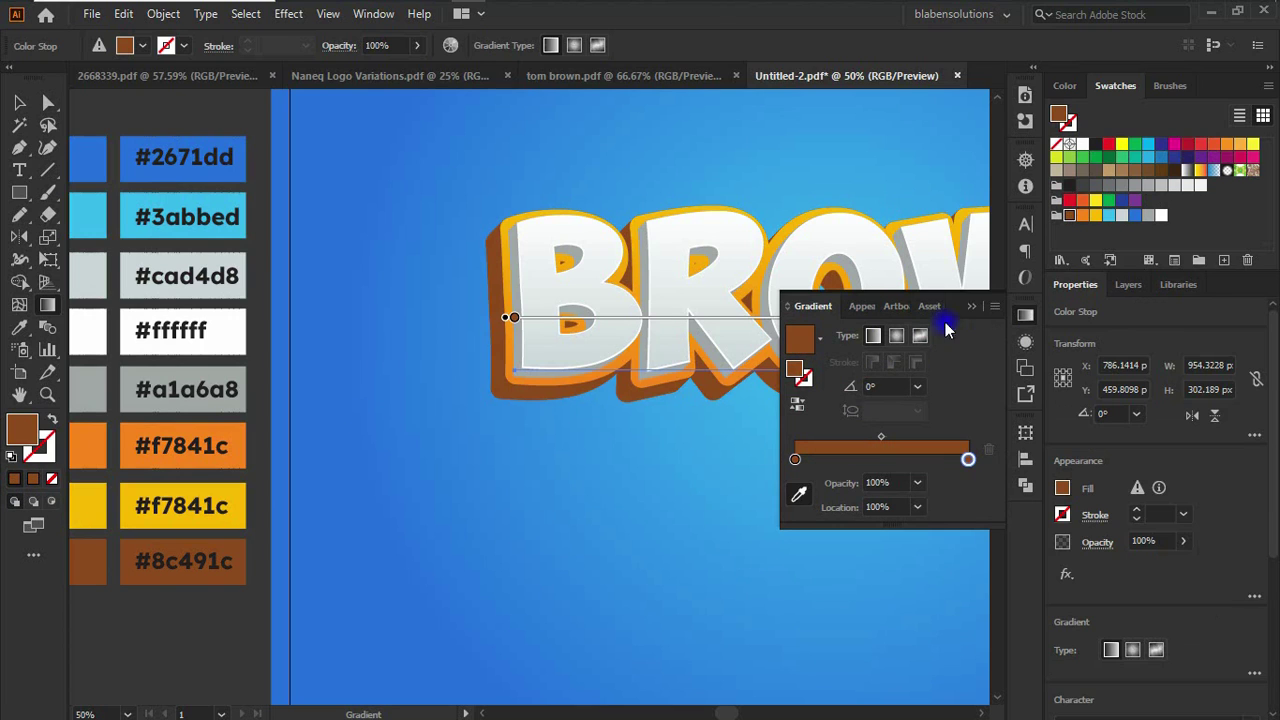
left_click(968, 314)
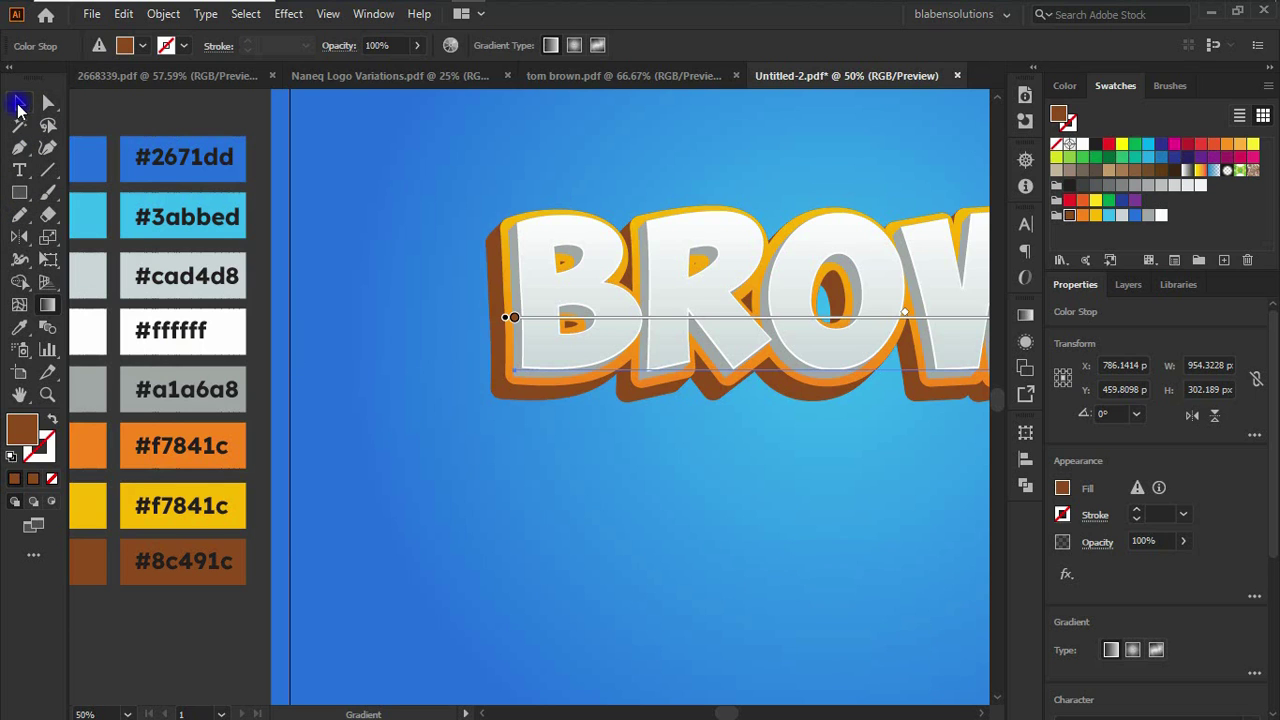
- Add a Drop Shadow to the BROWN text's gray fill with Multiply mode, 75% opacity, -5 px X offset, 4 px Y offset and 4 px blur
left_click(18, 103)
mouse_move(743, 466)
left_mouse_down()
mouse_move(347, 480)
mouse_move(551, 483)
mouse_move(526, 483)
left_mouse_up()
left_click(737, 394)
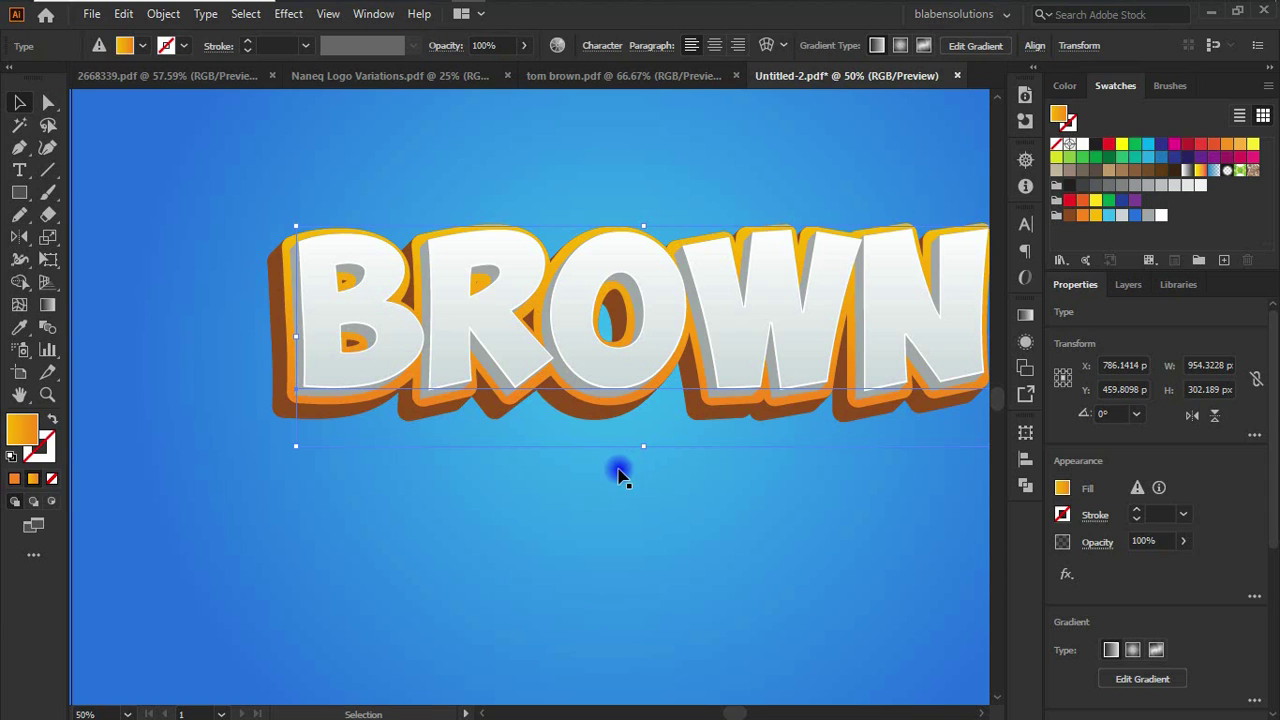
left_click(1026, 342)
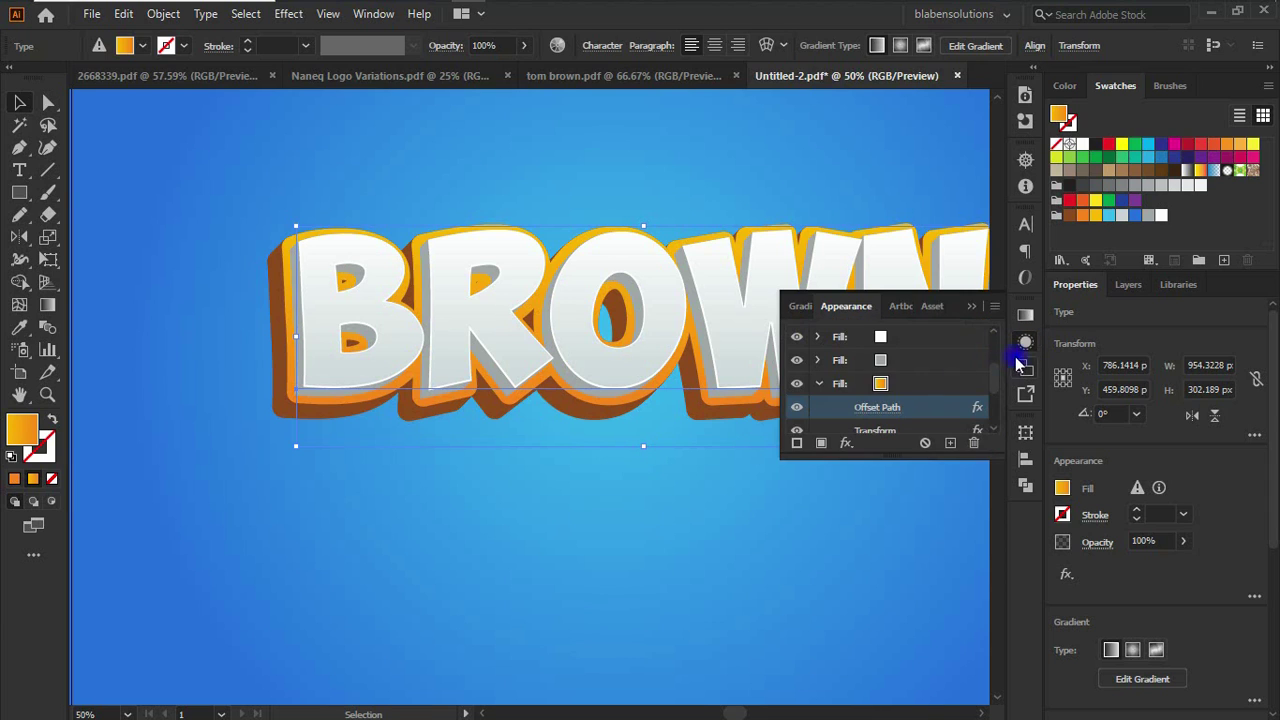
left_click(818, 385)
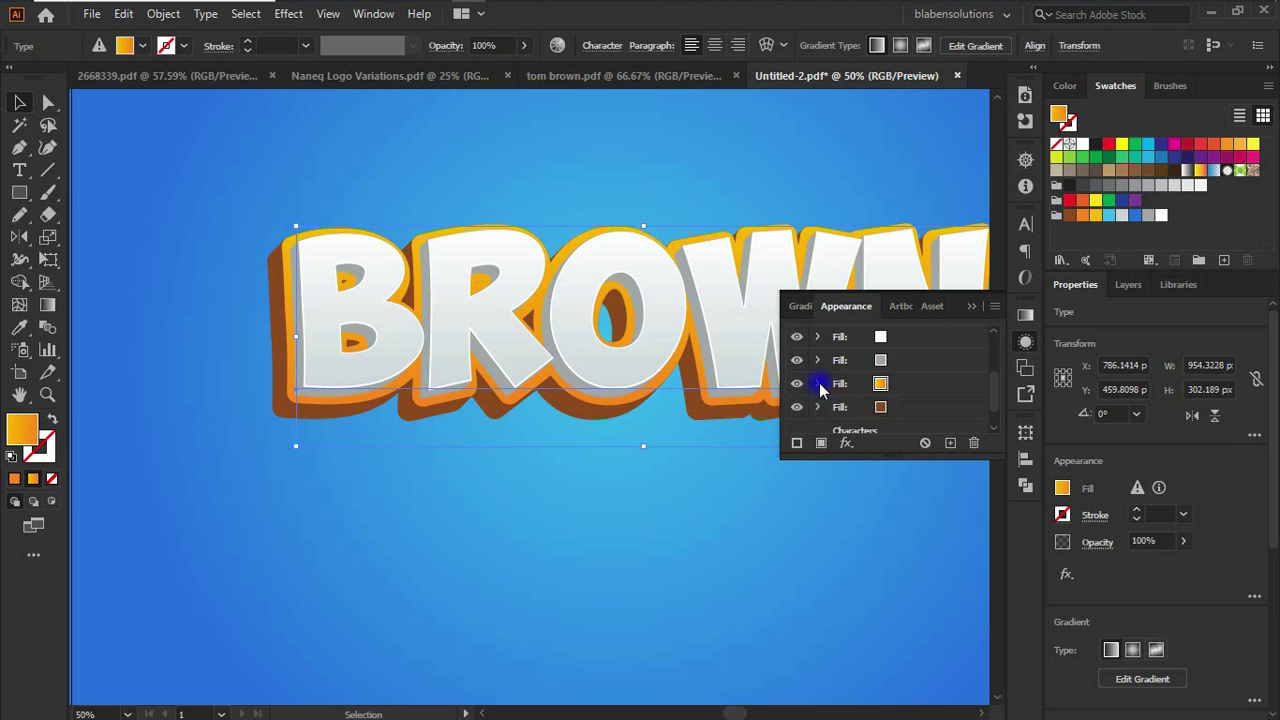
left_click(898, 362)
mouse_move(992, 400)
left_mouse_down()
mouse_move(992, 375)
mouse_move(989, 387)
left_mouse_up()
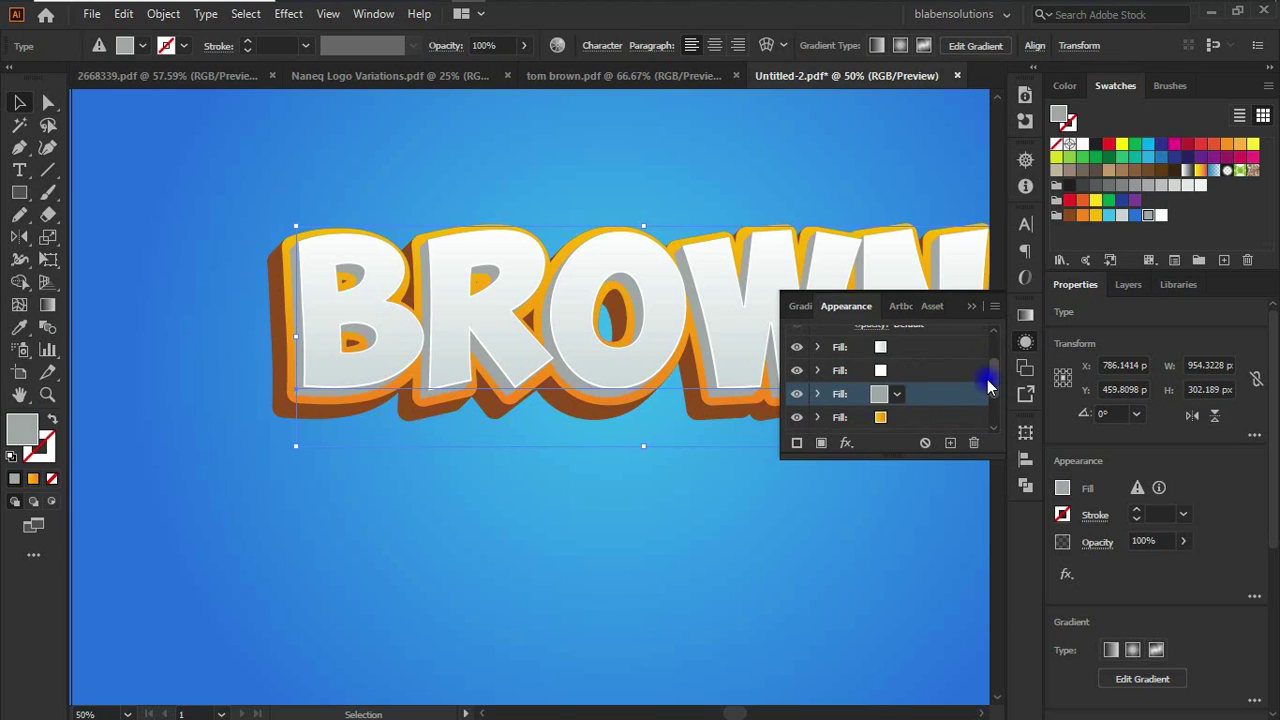
left_click(822, 443)
left_click(845, 443)
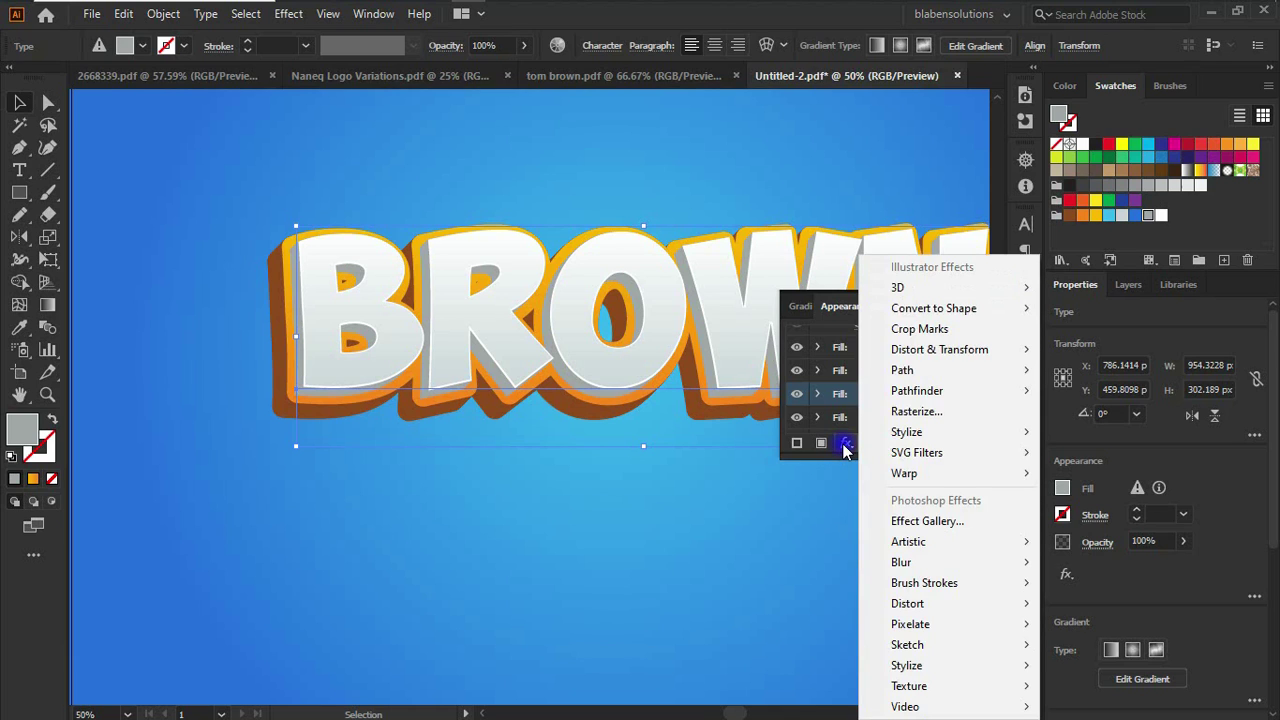
left_click(953, 437)
left_click(1104, 437)
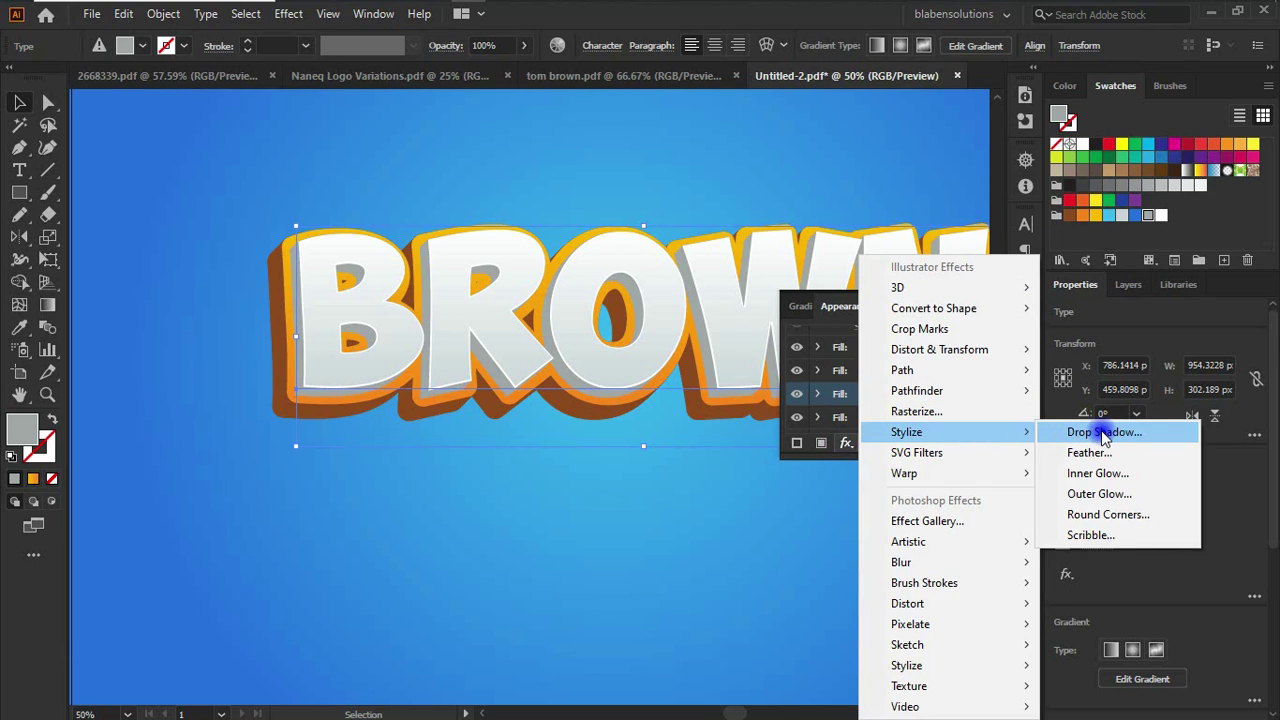
left_click(797, 443)
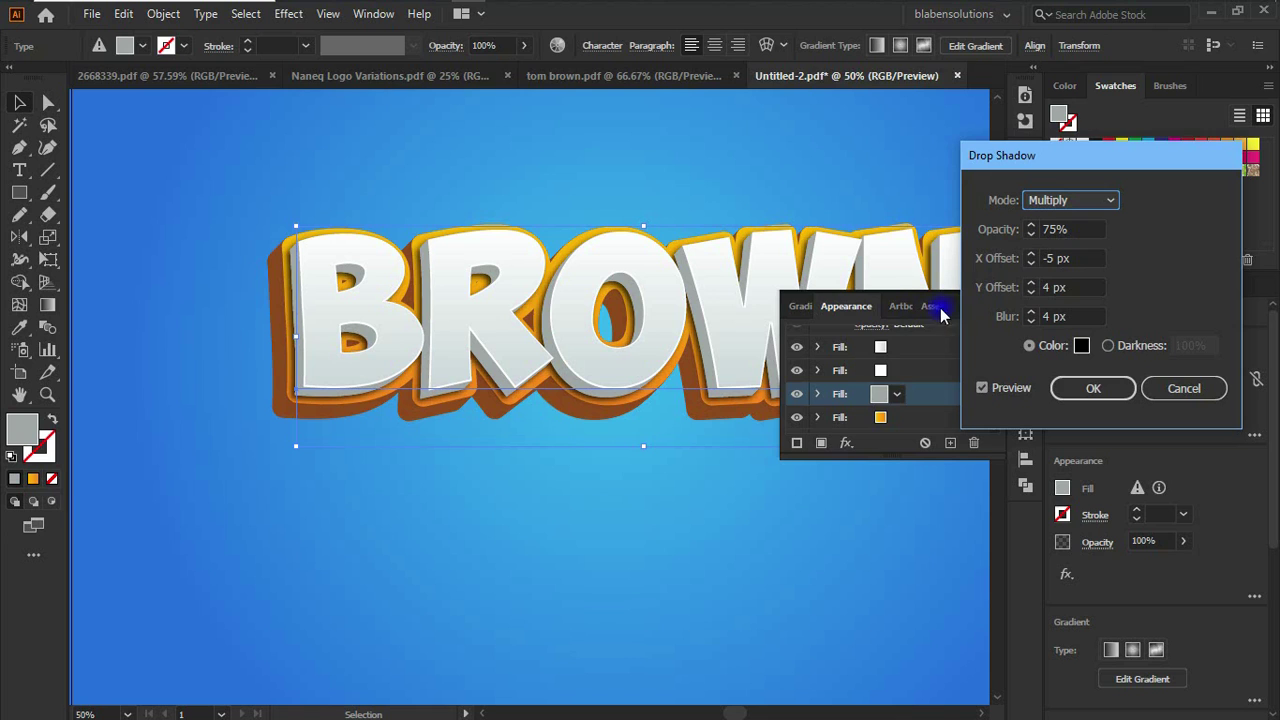
left_click(1087, 388)
- Start a Multiply Drop Shadow on the bottom brown fill with 75% opacity, 6 px Y offset and 7 px blur
left_click_drag(1000, 357, 1000, 391)
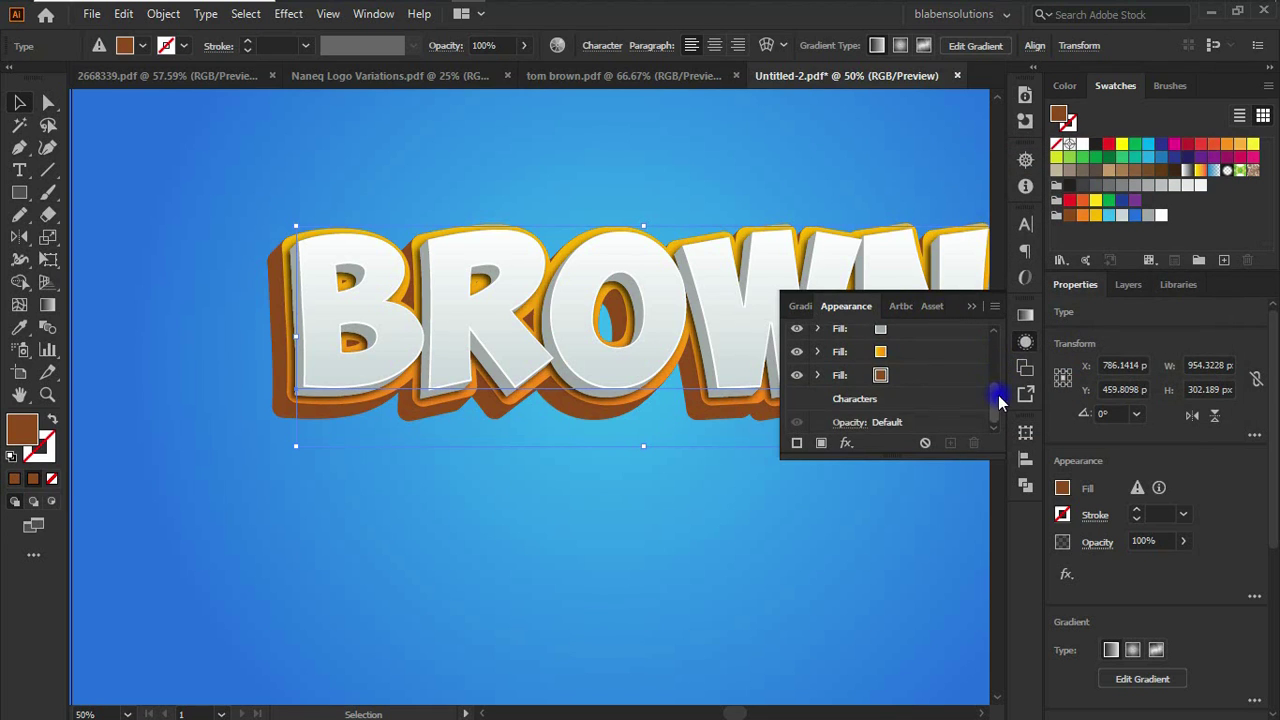
left_click(914, 378)
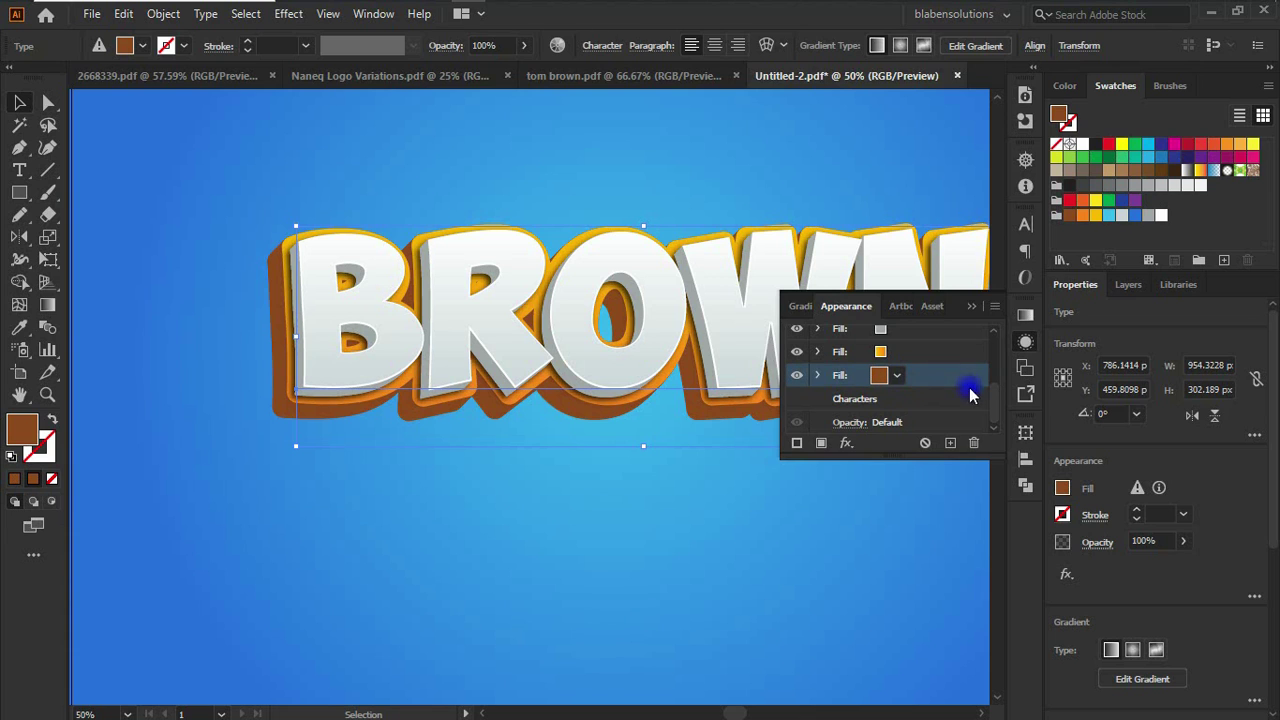
left_click(847, 443)
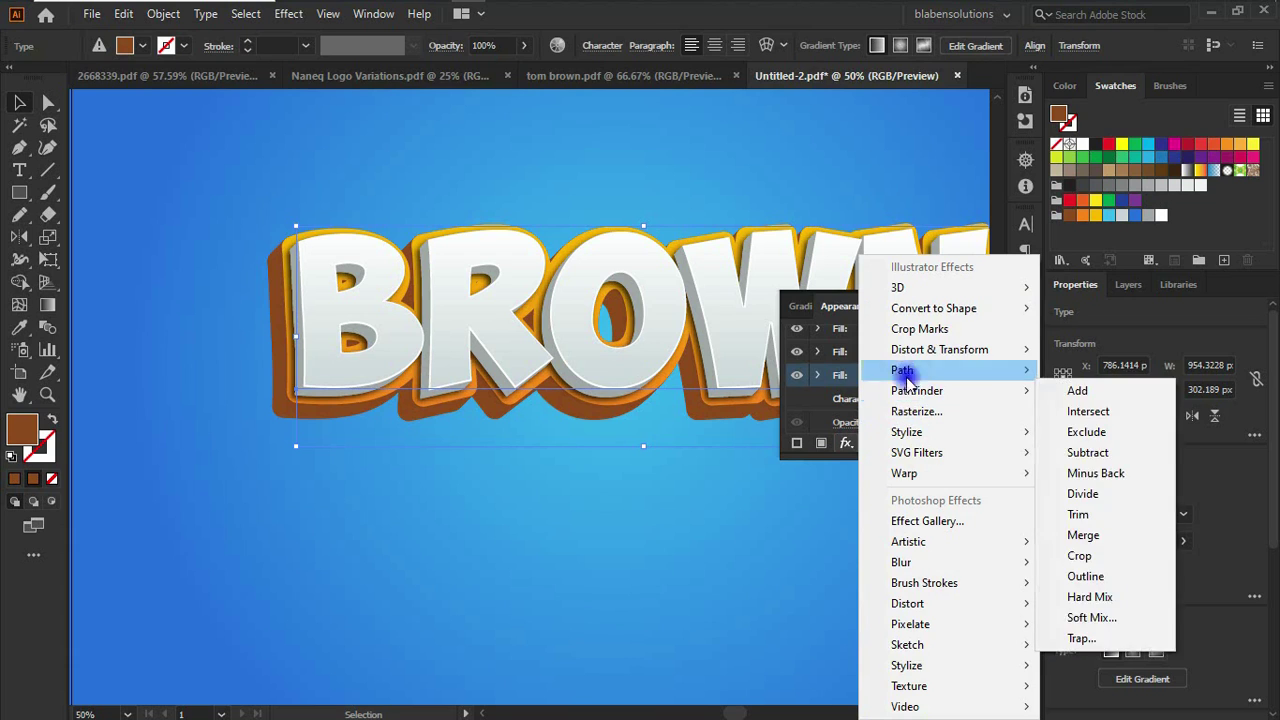
mouse_move(912, 431)
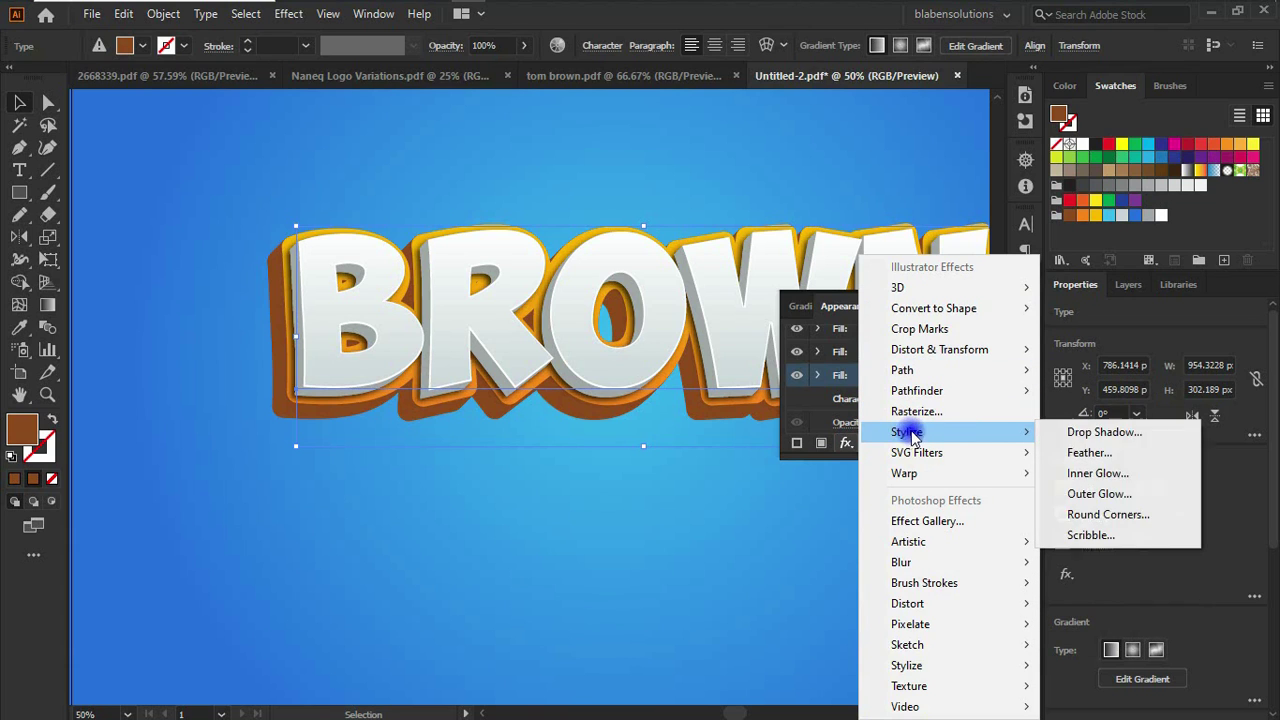
left_click(1117, 441)
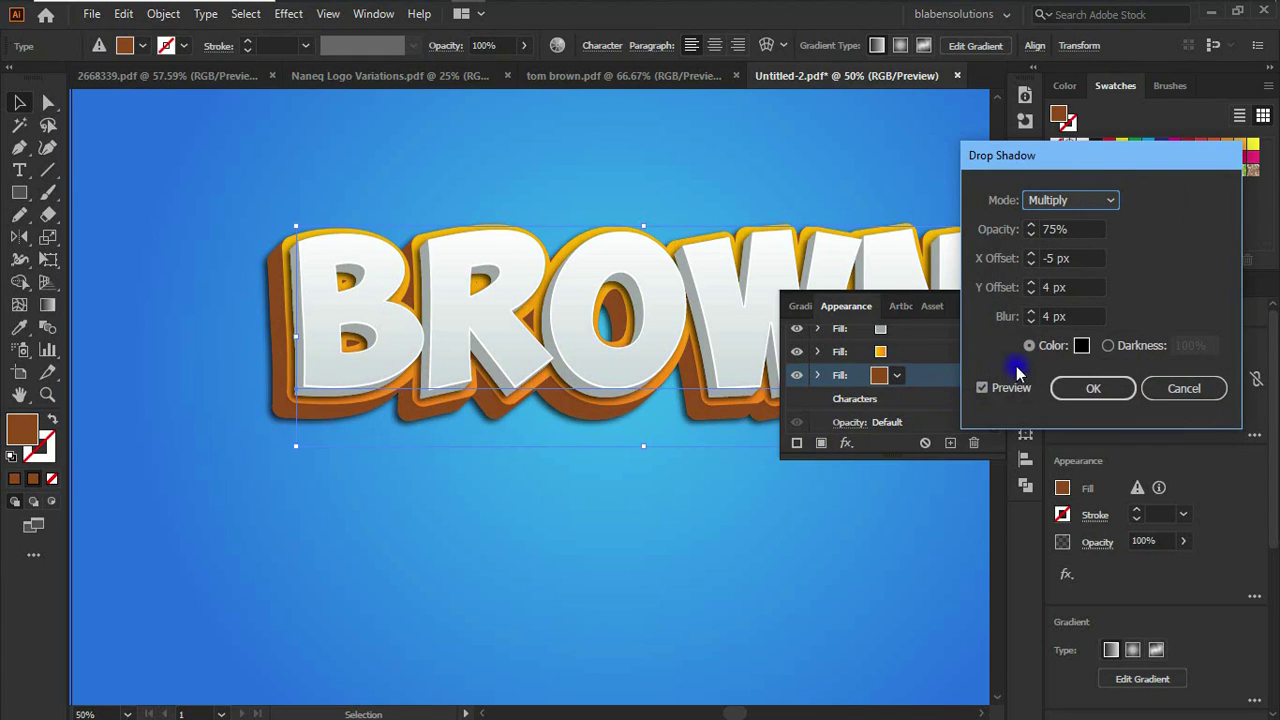
left_click(1032, 314)
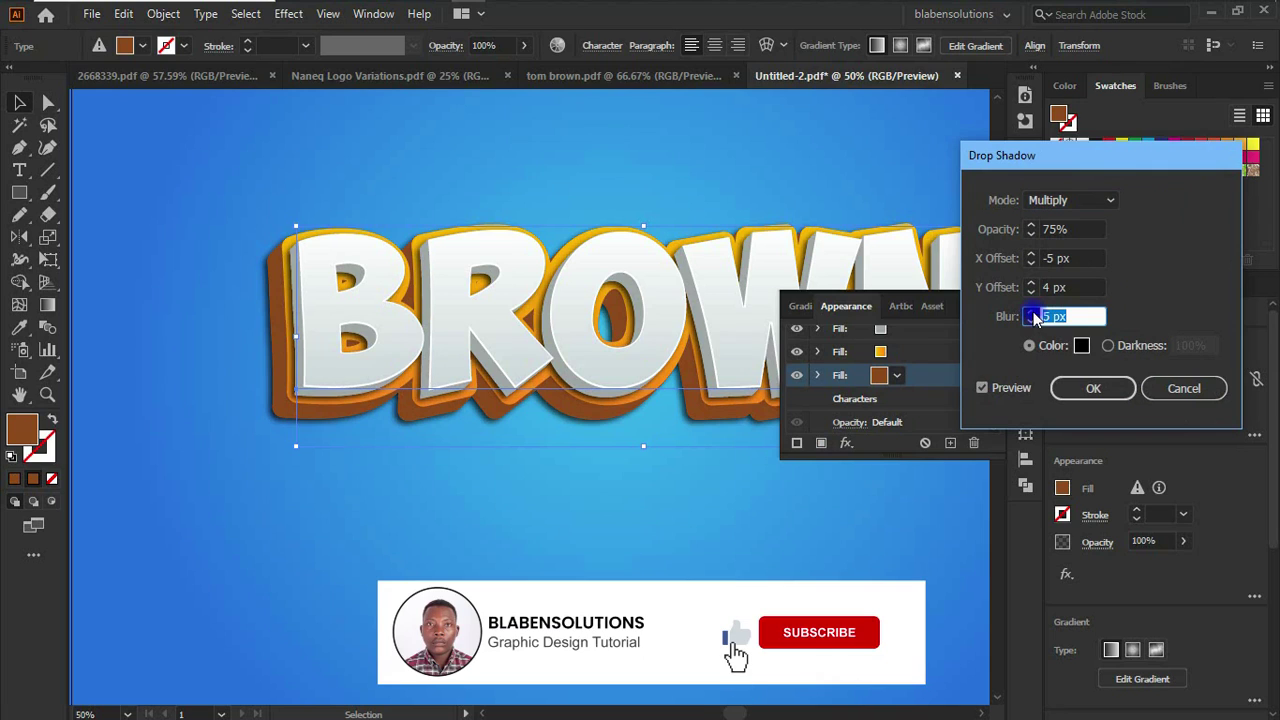
left_click(1031, 313)
left_click(1031, 313)
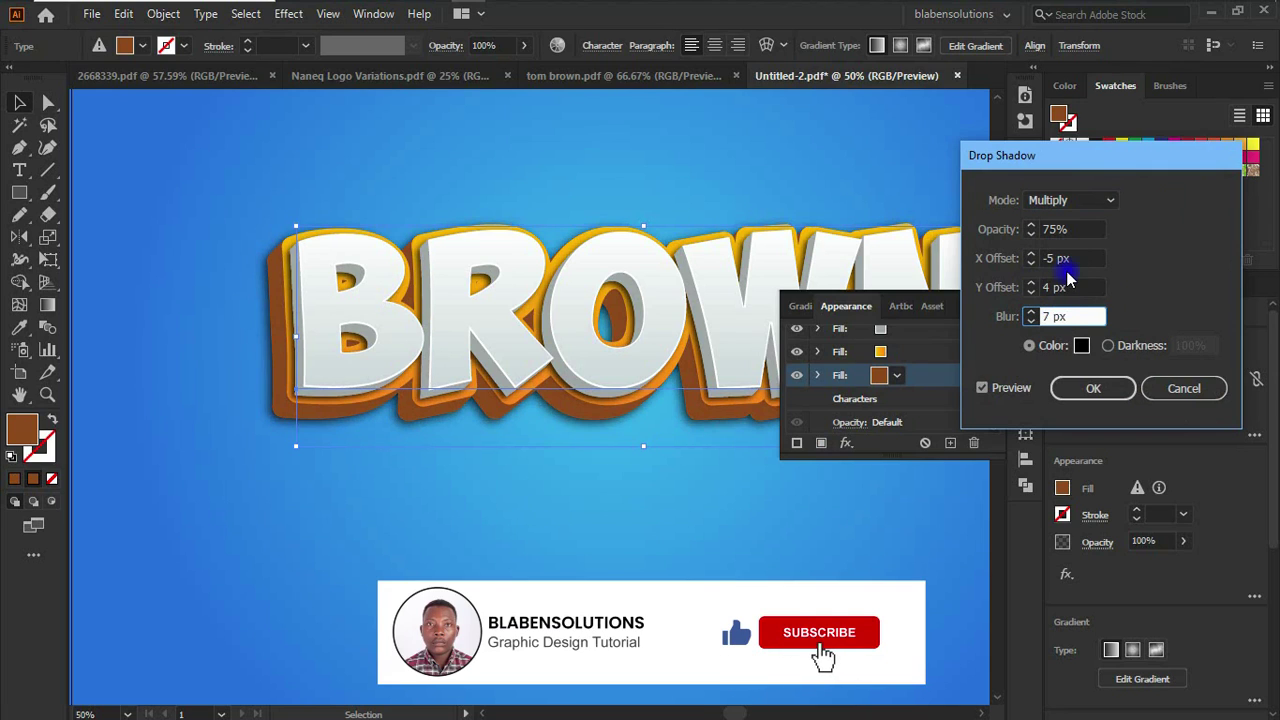
left_click(1031, 283)
left_click(1031, 283)
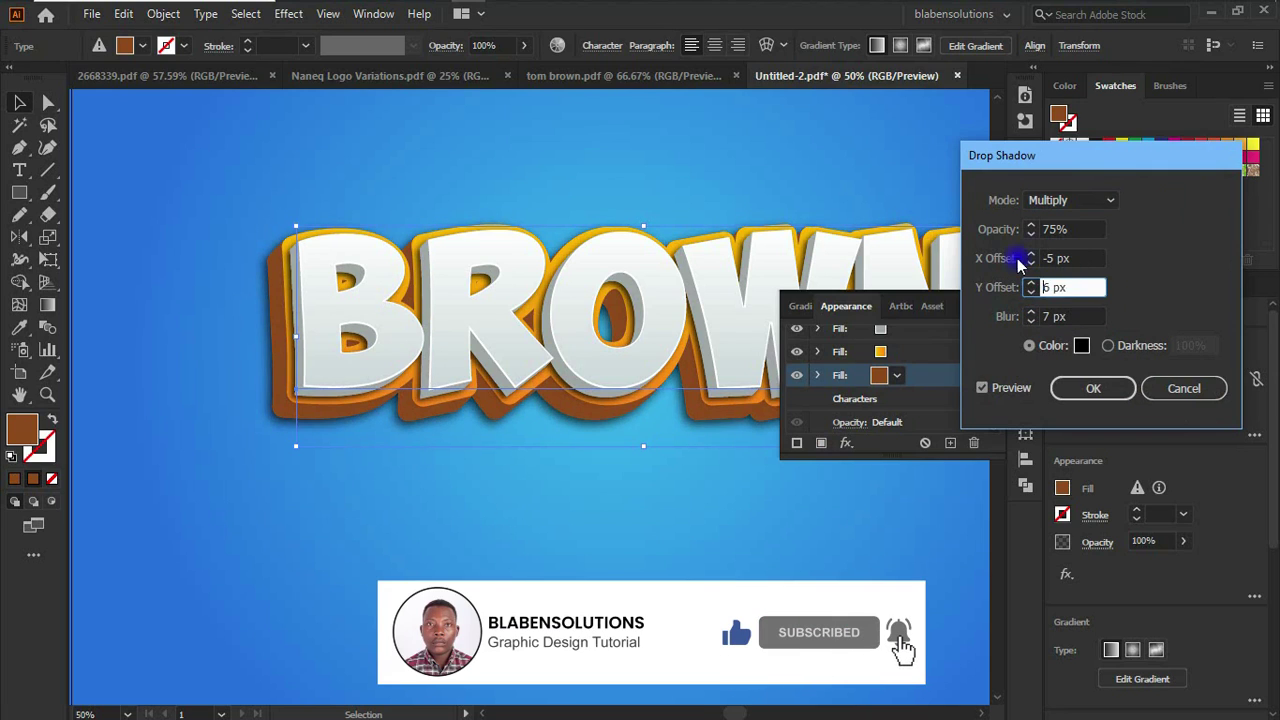
- Set the brown fill's drop shadow X offset to -7 px and apply the effect
left_click(1032, 258)
left_click(1031, 256)
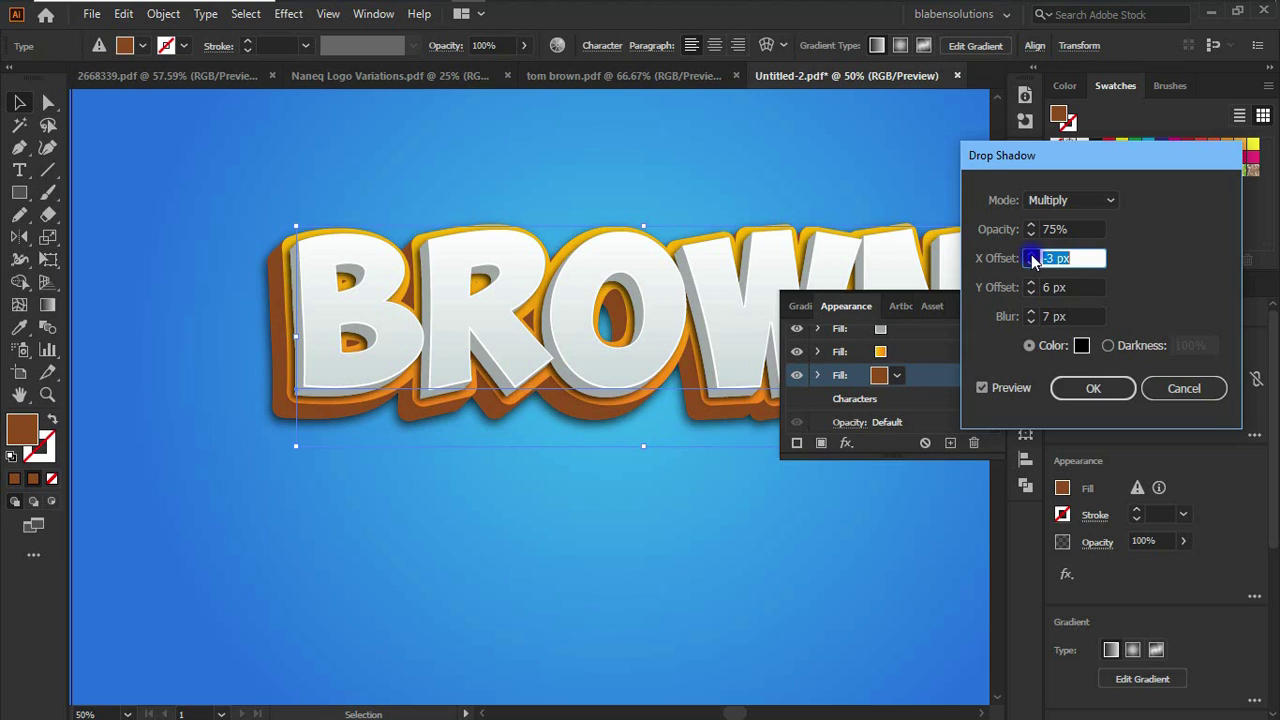
left_click(1031, 253)
left_click(1031, 254)
left_click(1031, 260)
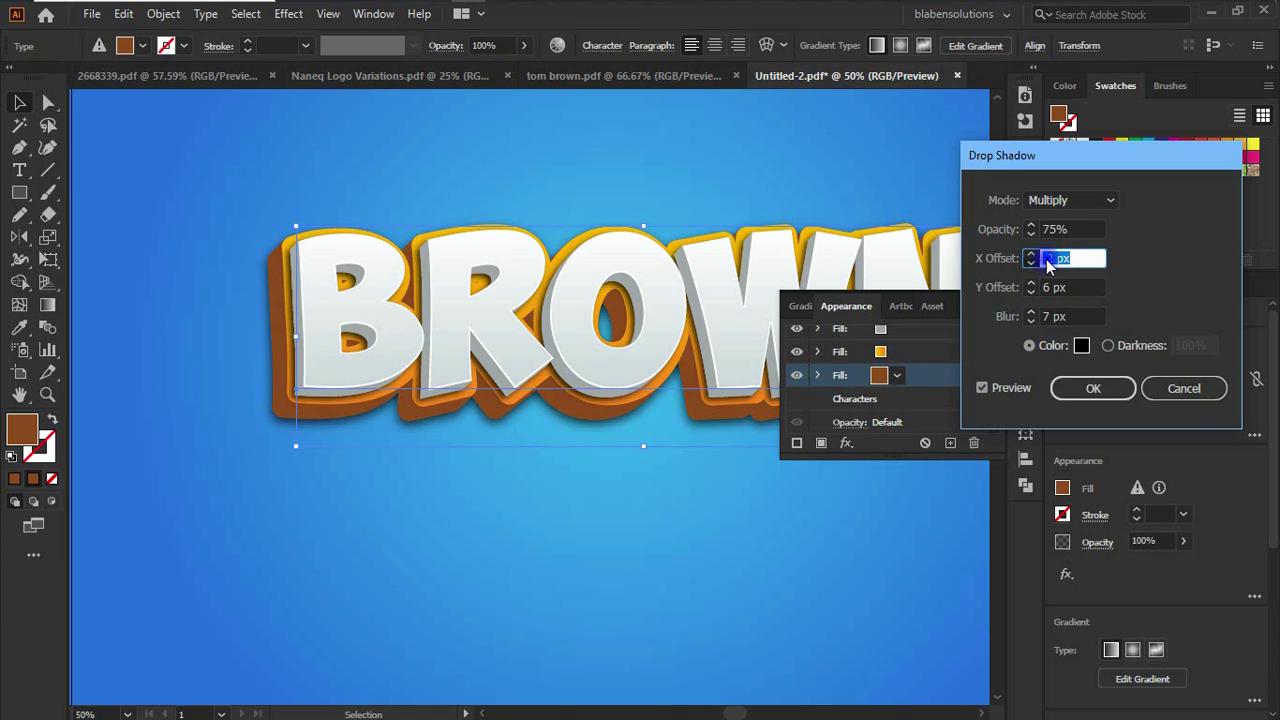
left_click(1030, 264)
left_click(1030, 264)
left_click(1030, 264)
left_click(1030, 264)
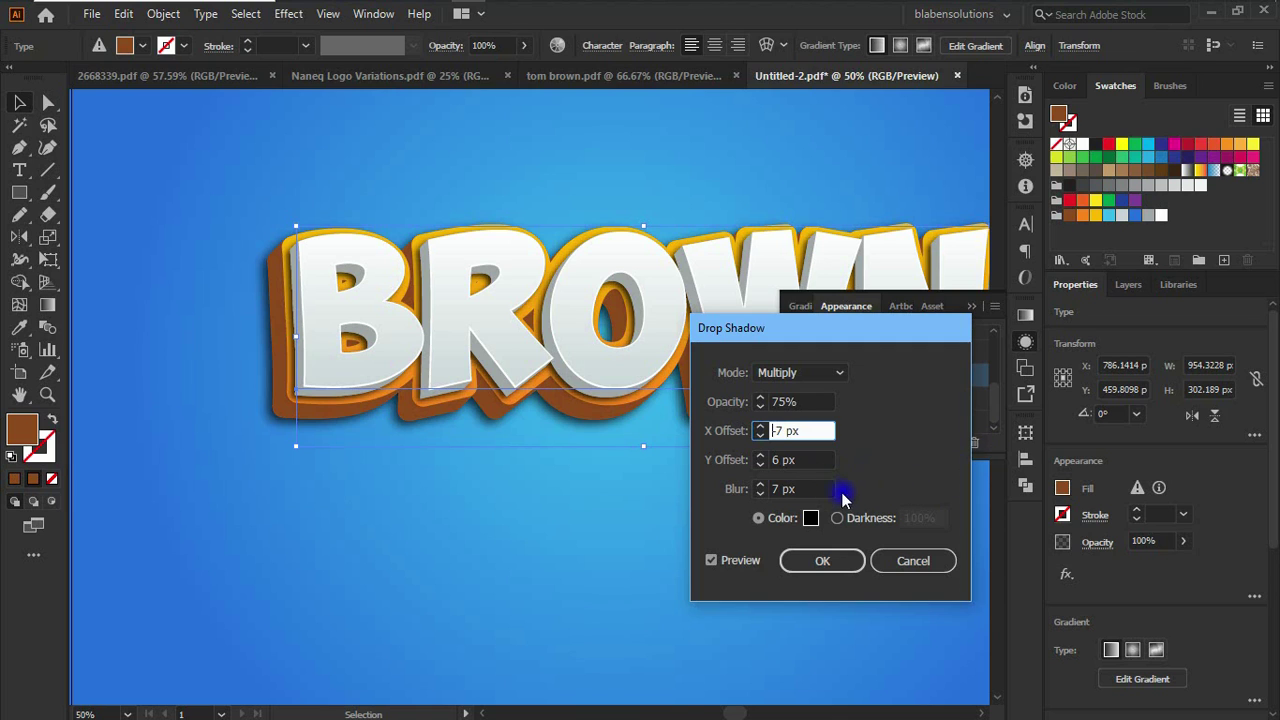
left_click(812, 560)
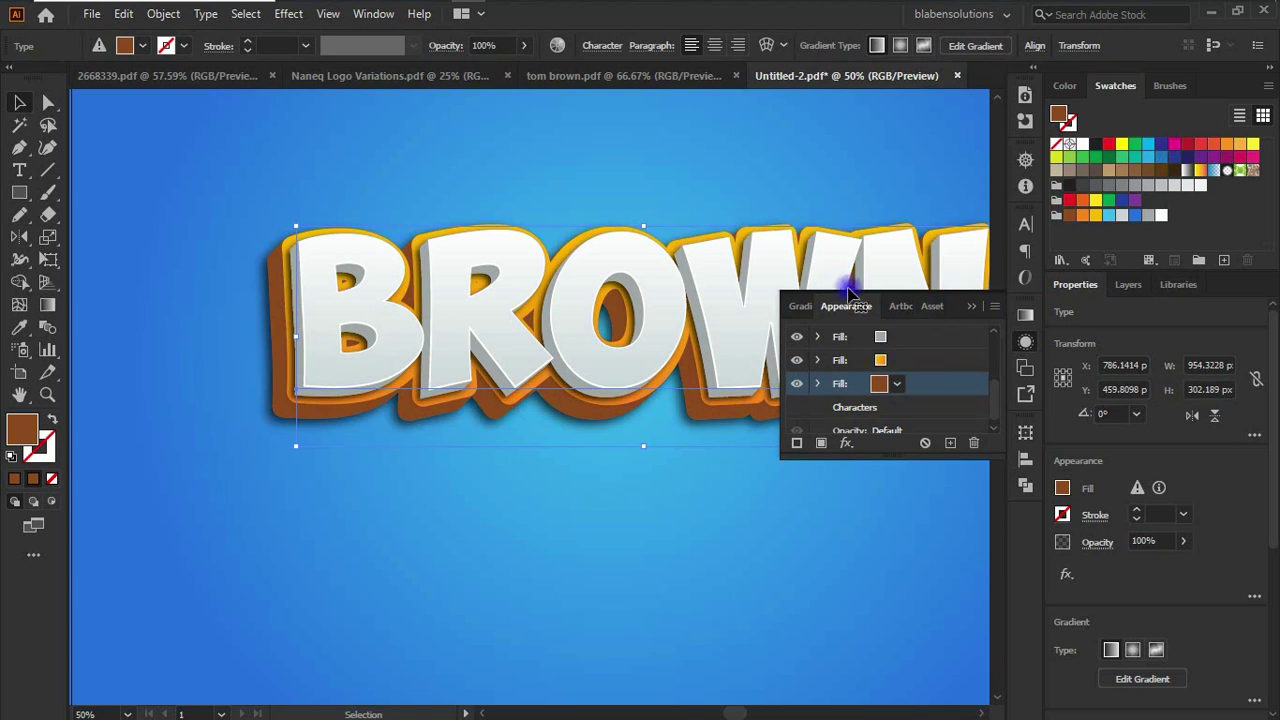
- Move the BROWN text left across the artboard to an X position of about 624 px
left_click_drag(706, 306, 540, 315)
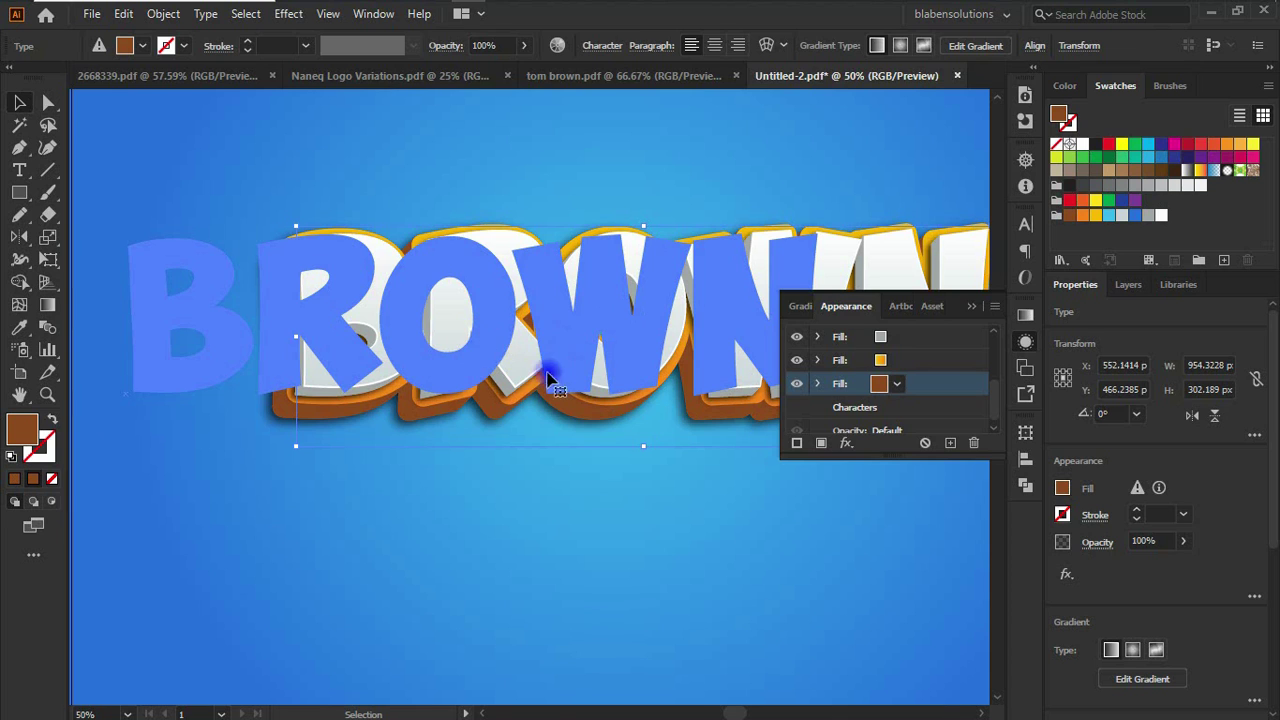
left_click_drag(534, 390, 582, 383)
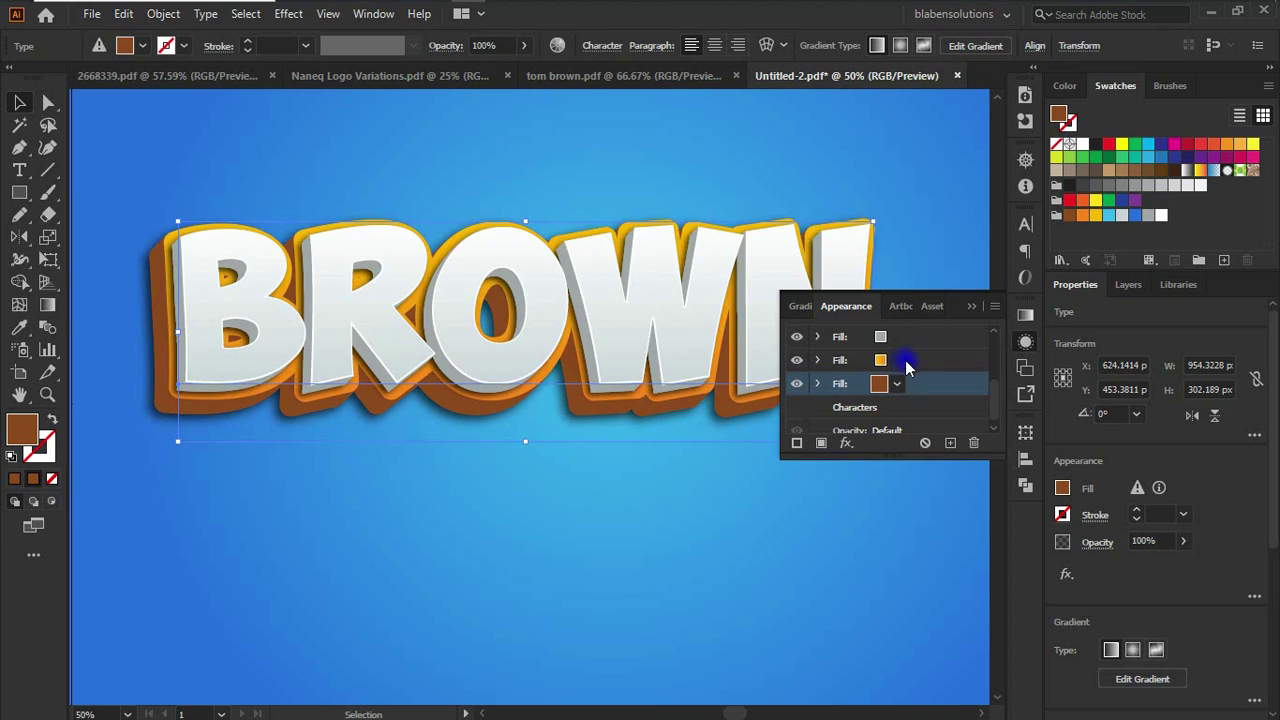
- Add an Inner Glow to the yellow-orange gradient fill with Screen mode, 77% opacity, 4 px blur and the Edge option
left_click(898, 368)
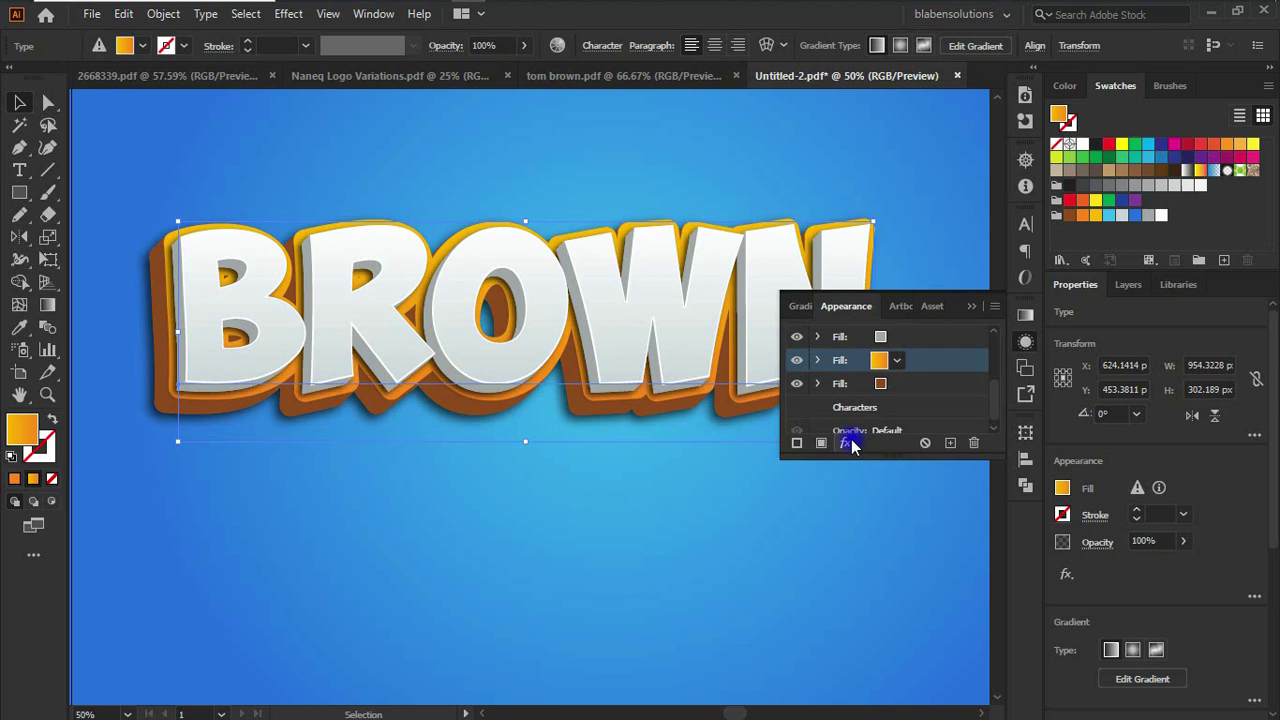
left_click(848, 443)
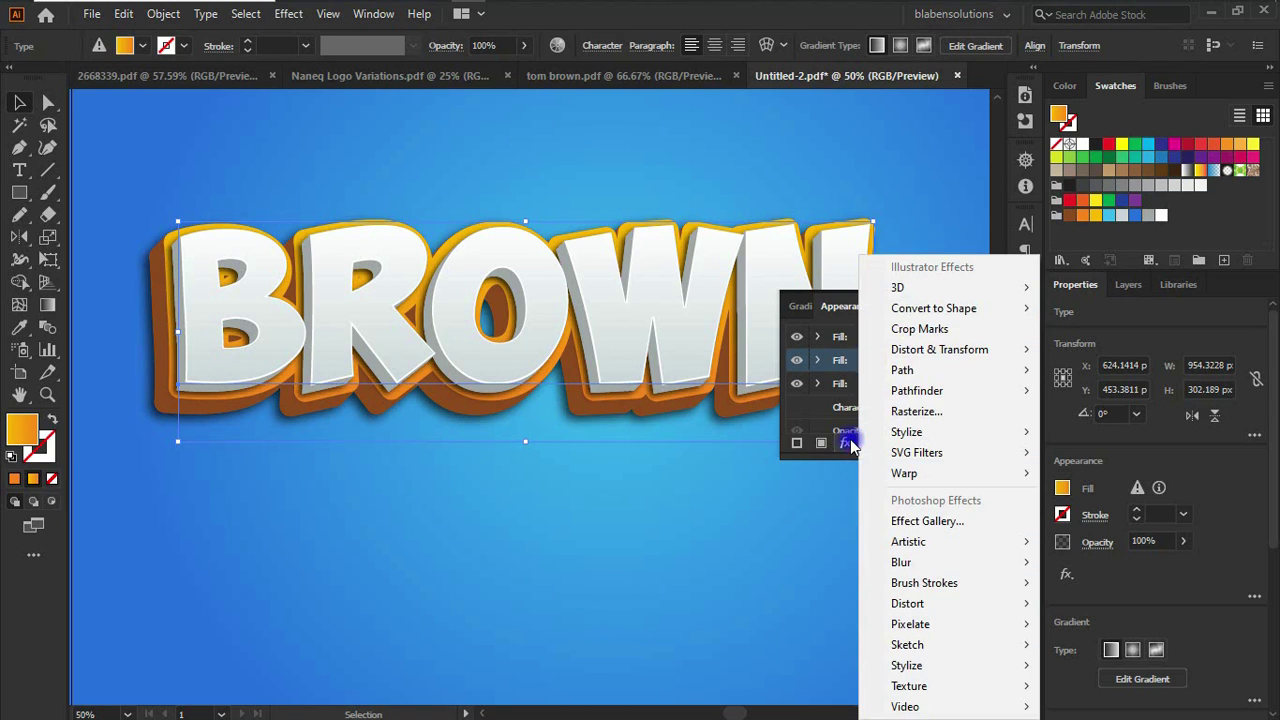
mouse_move(913, 437)
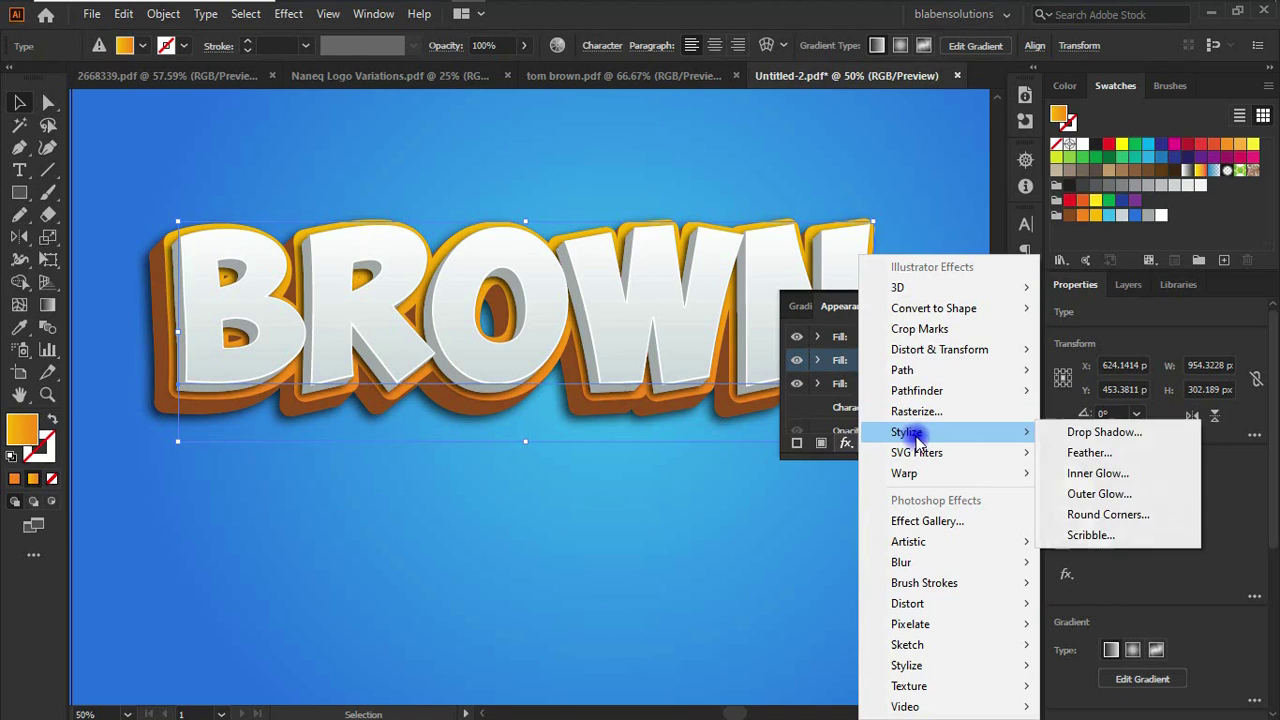
left_click(1100, 476)
mouse_move(727, 319)
left_mouse_down()
mouse_move(757, 338)
mouse_move(716, 320)
left_mouse_up()
left_click(716, 314)
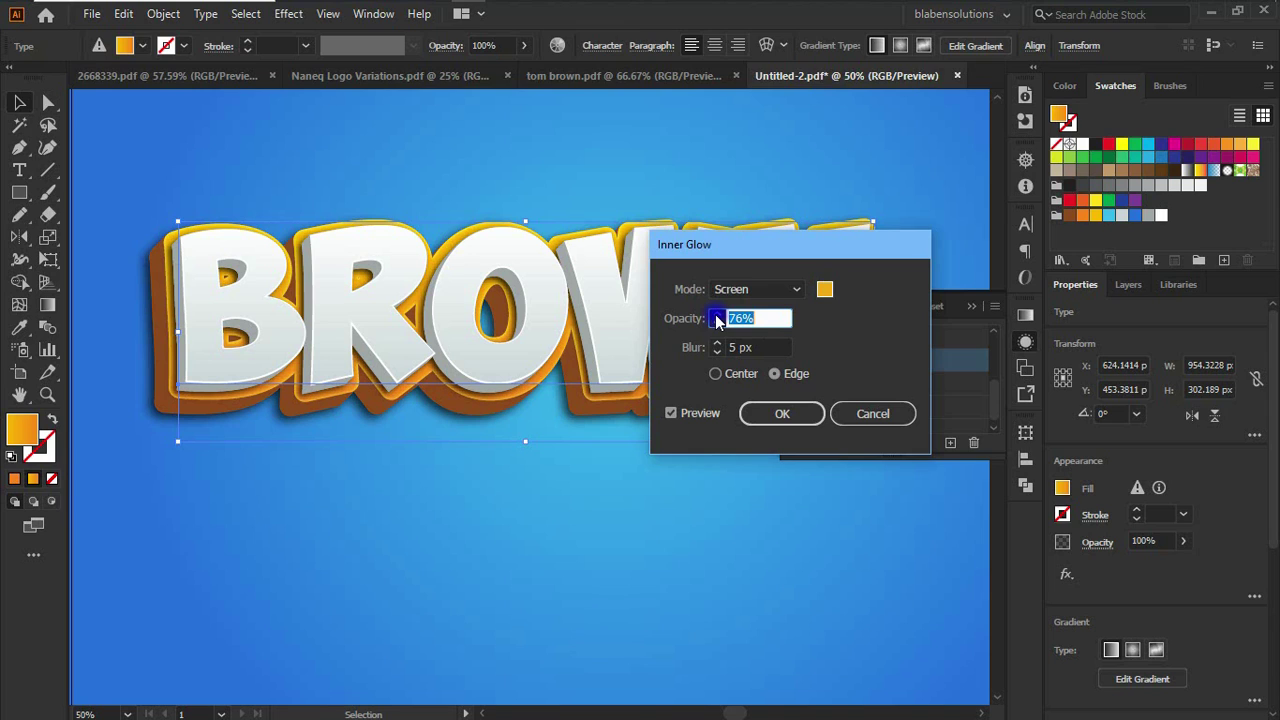
left_click(716, 314)
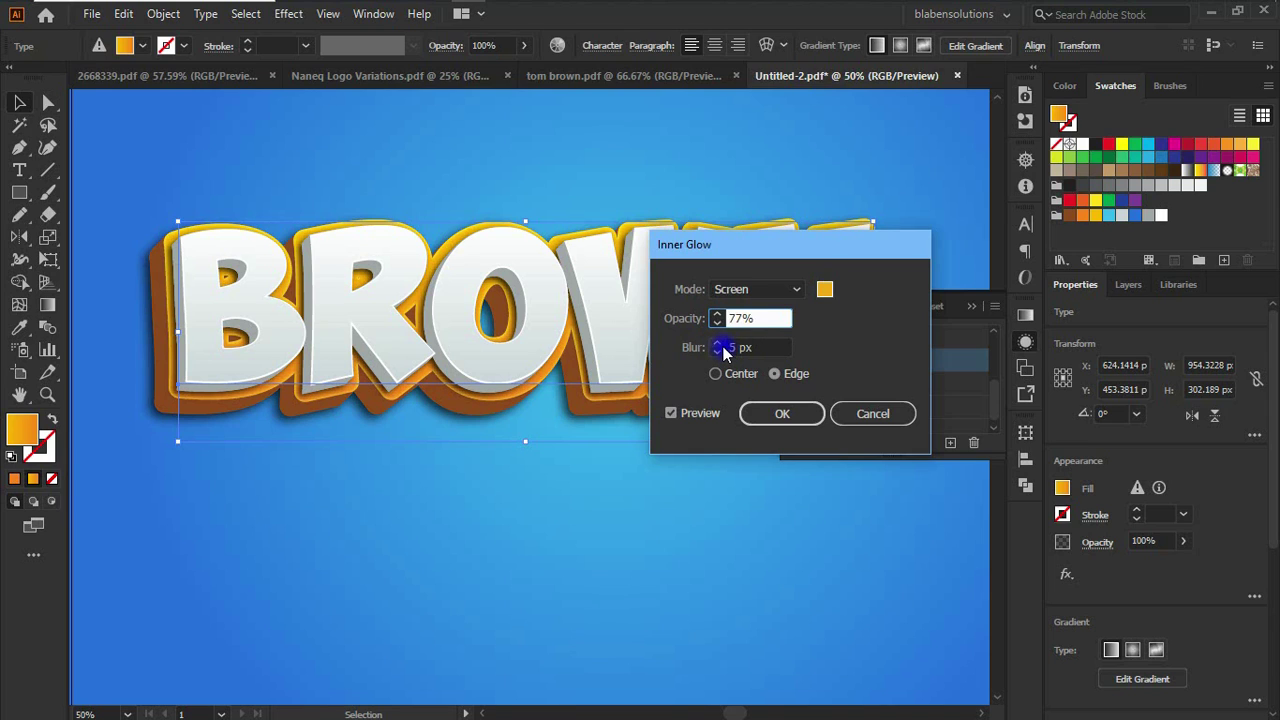
left_click(722, 348)
left_click(720, 348)
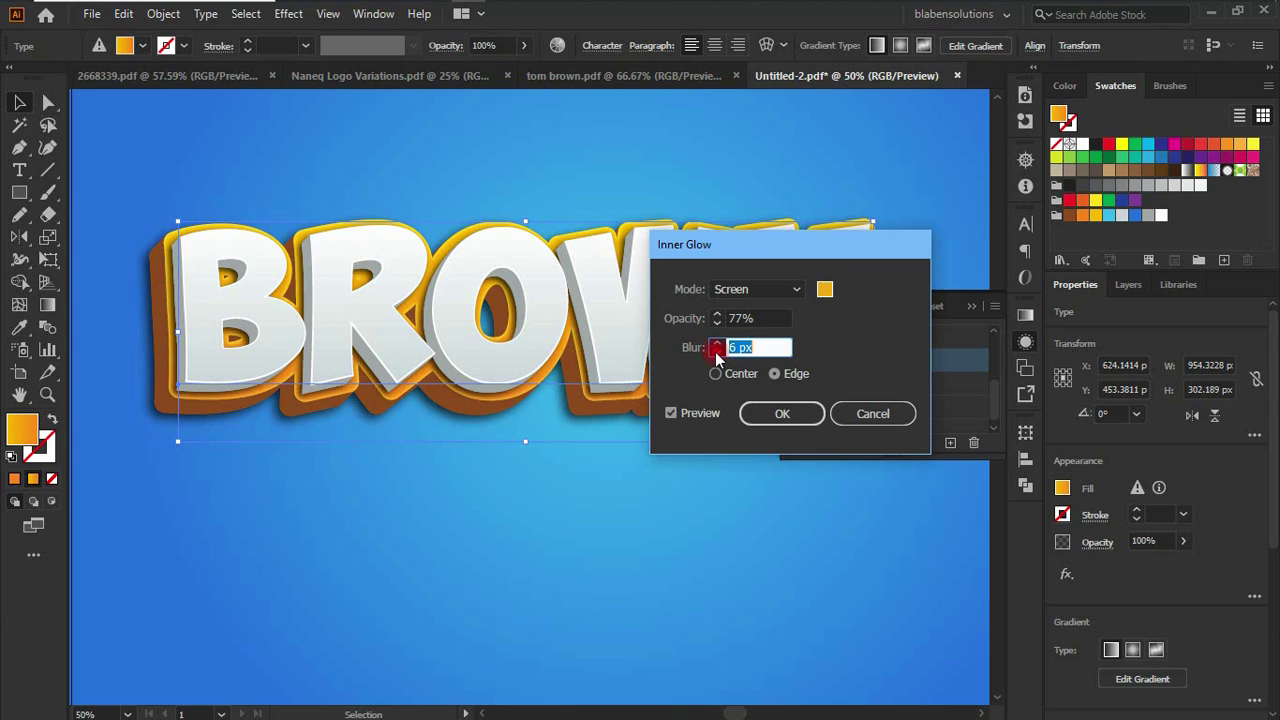
left_click(716, 354)
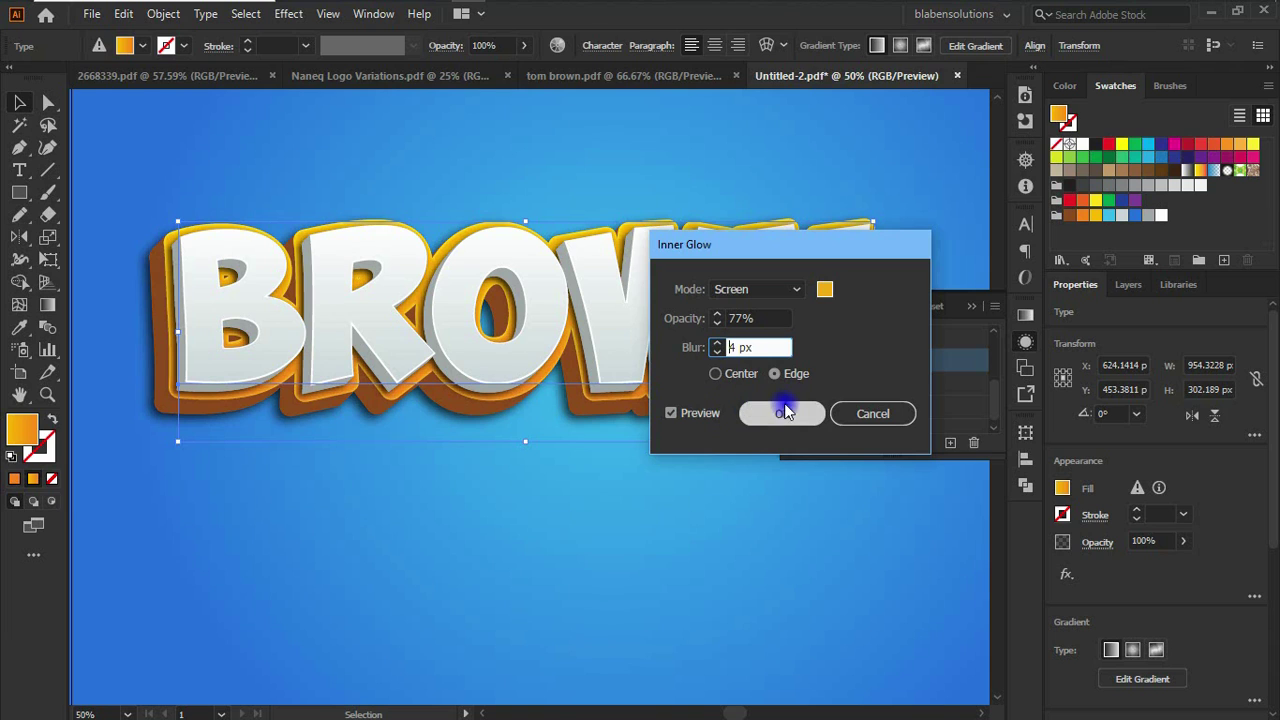
left_click(775, 415)
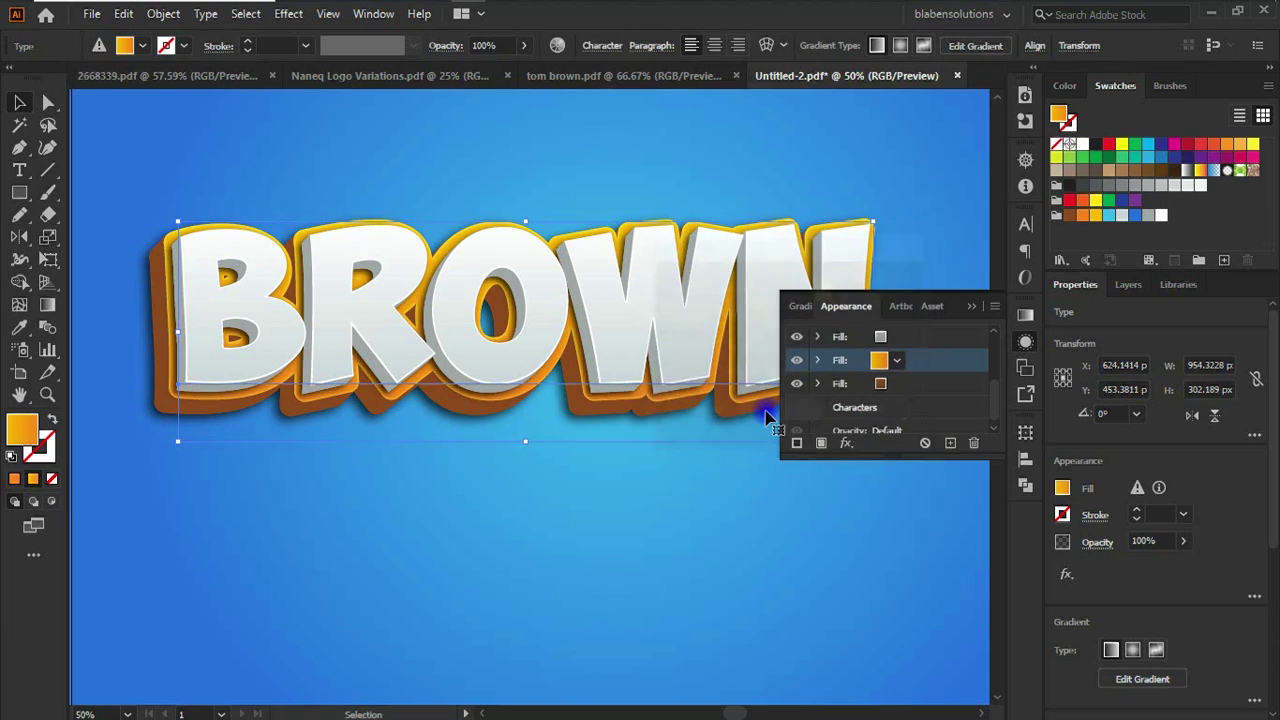
- Duplicate the BROWN text and place the copy below the original at about X 685 px, Y 675 px
left_click(805, 386)
left_click(970, 308)
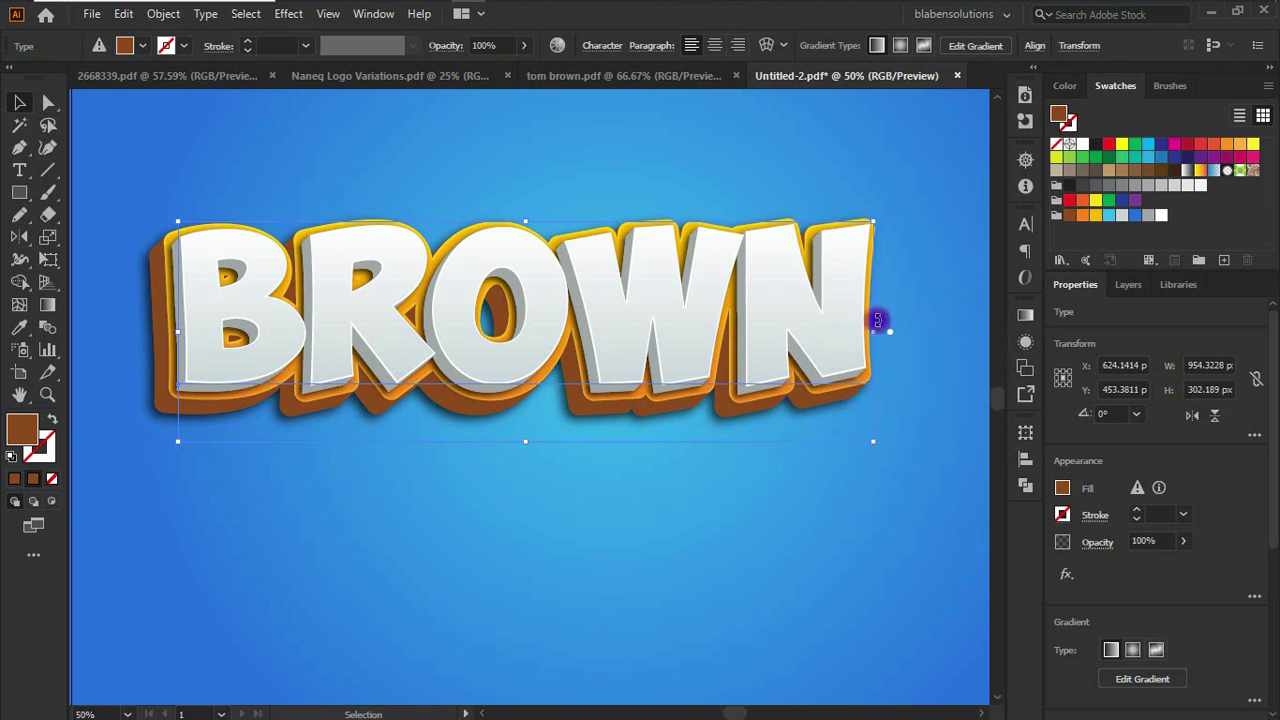
left_click_drag(420, 329, 613, 452)
key("ctrl+minus")
- Replace the wording of the lower BROWN copy with "EDEM"
double_click(614, 452)
double_click(614, 452)
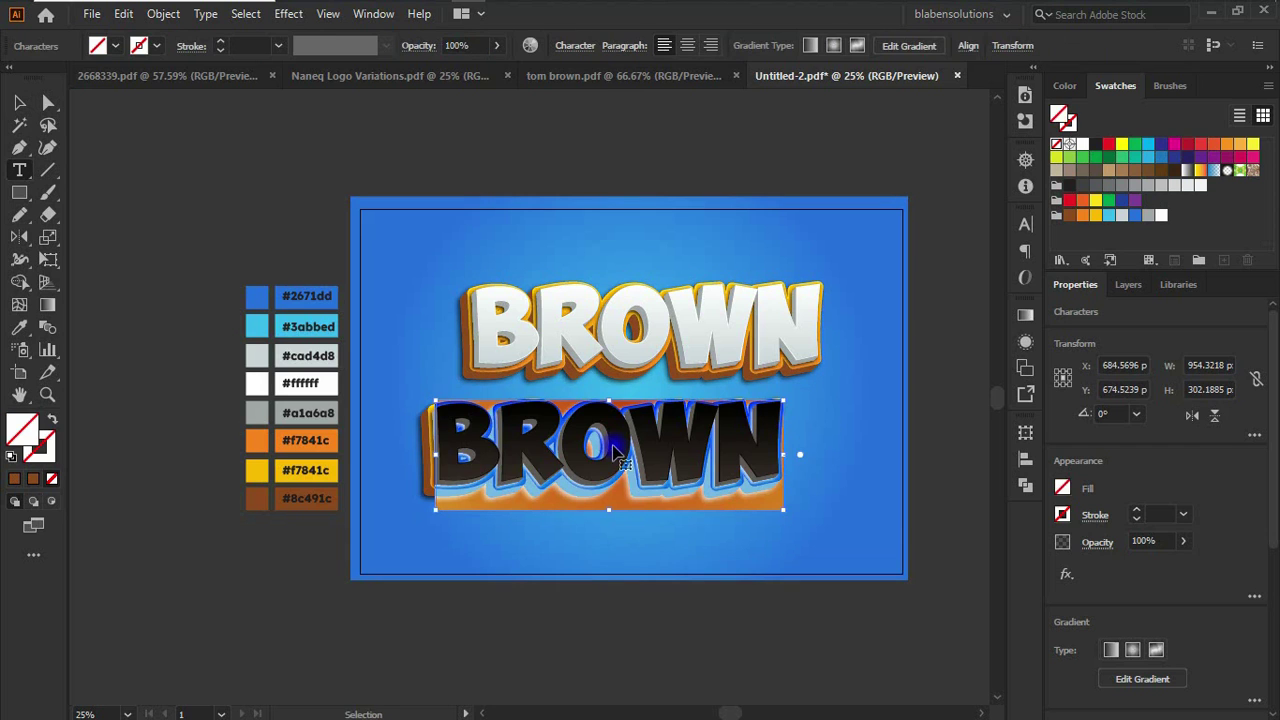
double_click(613, 444)
key("BackSpace")
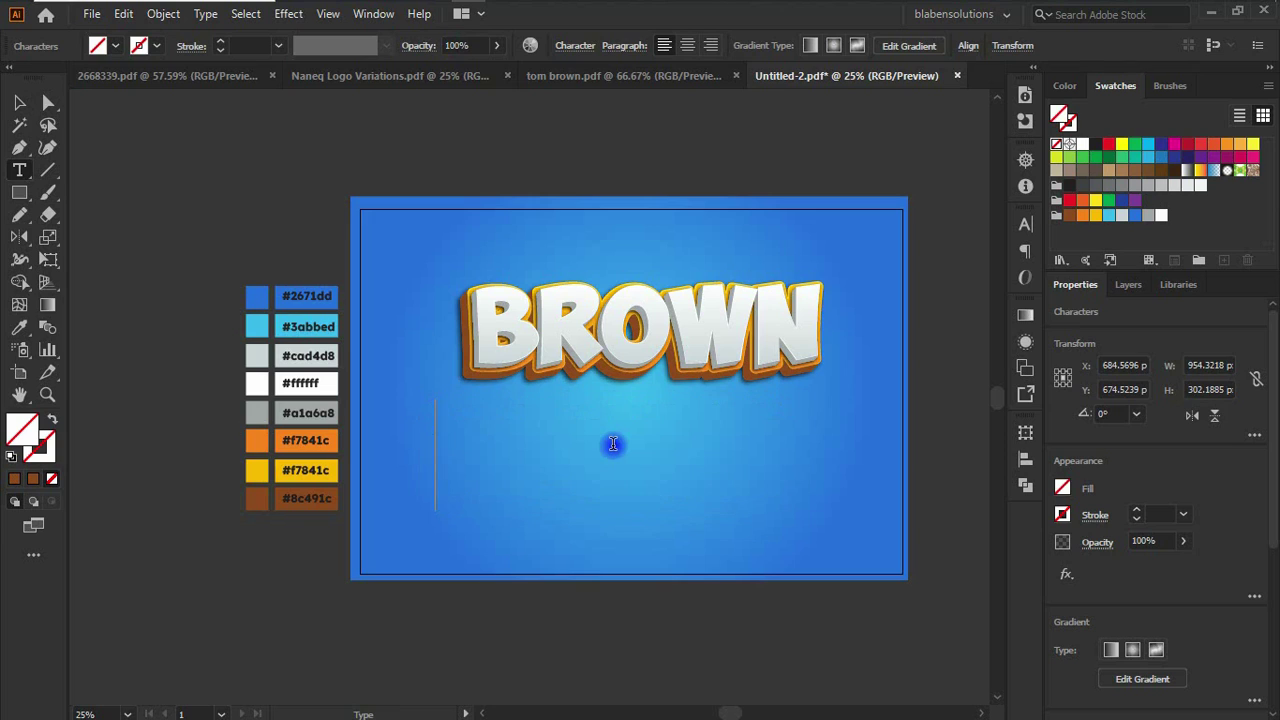
type("E")
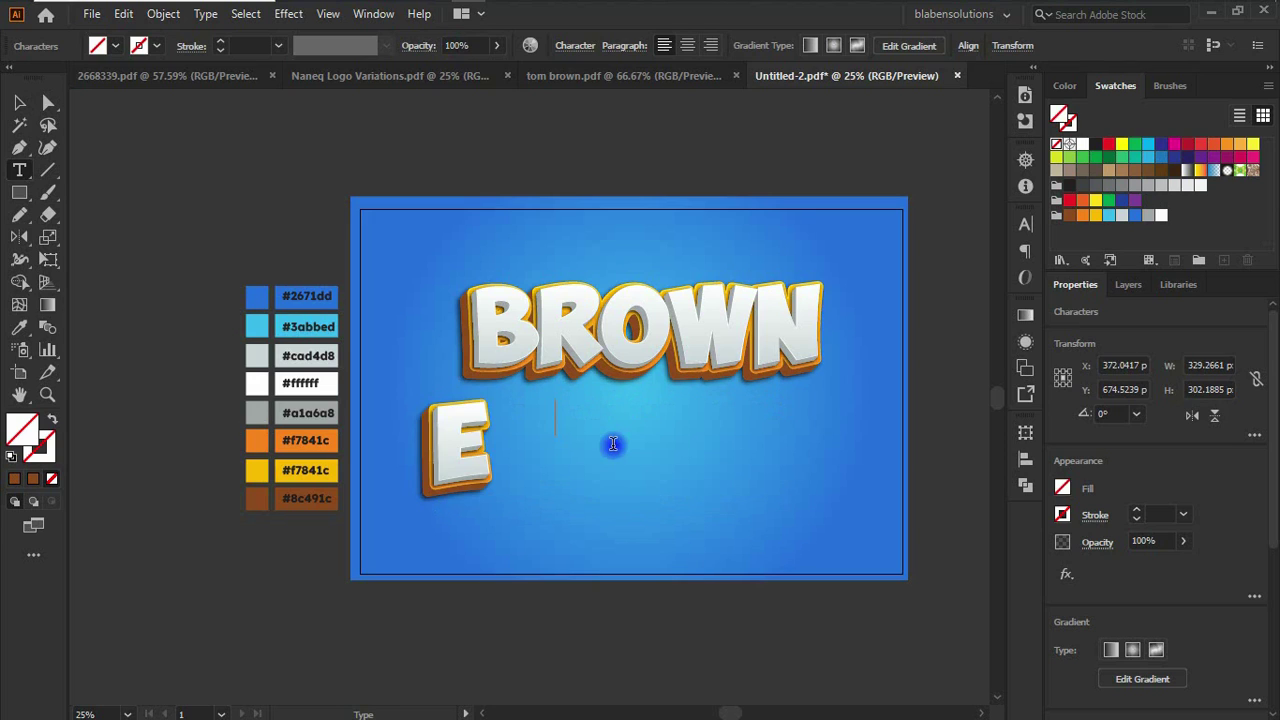
type("DEM")
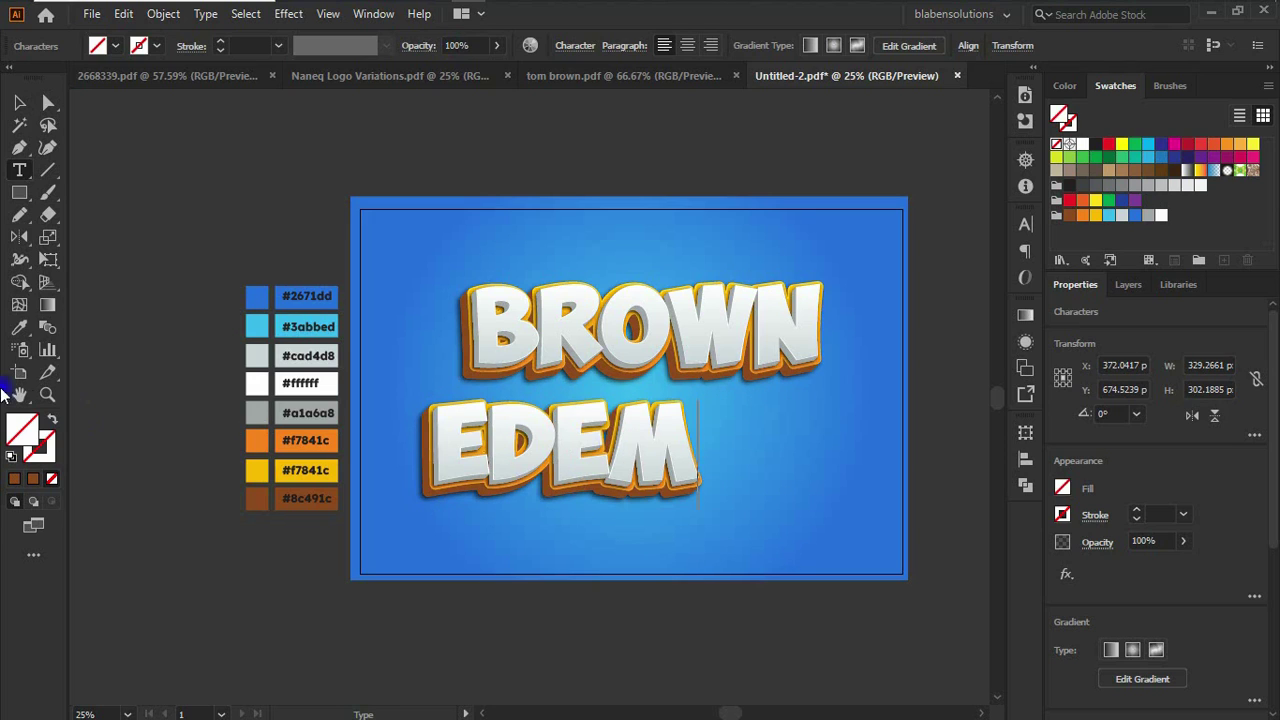
- Move the EDEM text beneath the BROWN text, to about X 749 px and Y 703 px
left_click(12, 102)
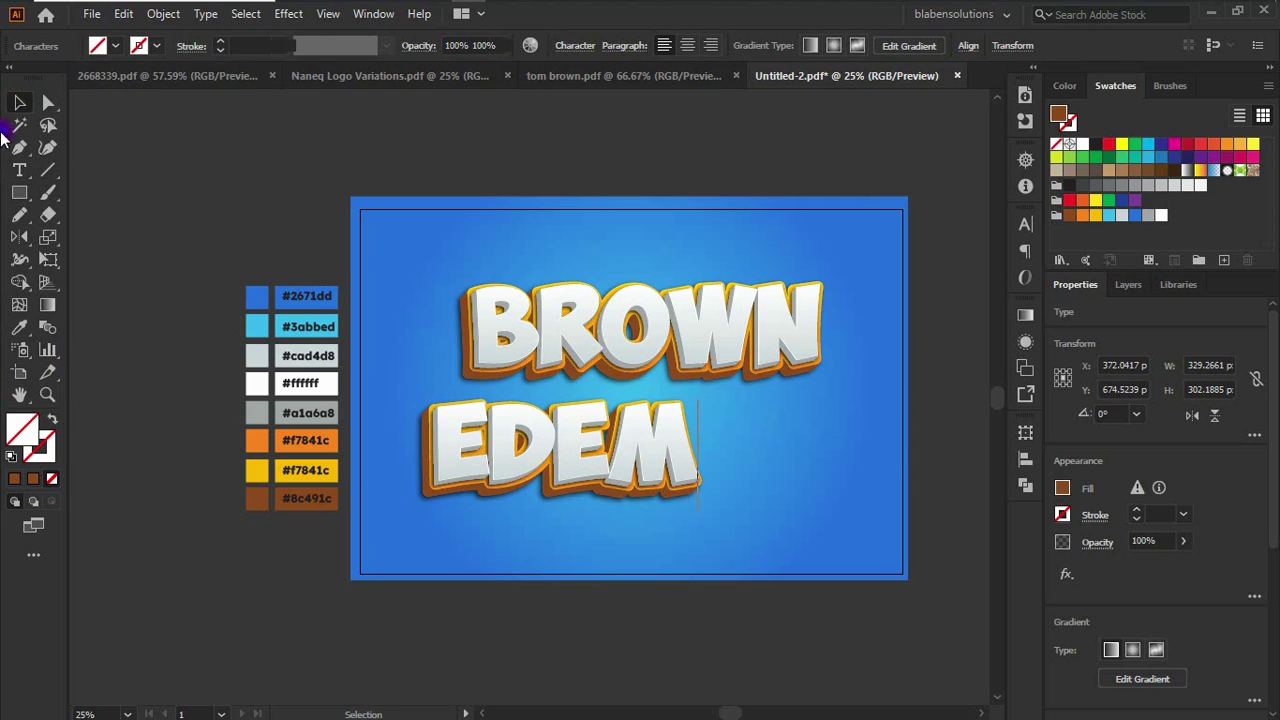
left_click(562, 470)
left_click_drag(562, 470, 630, 484)
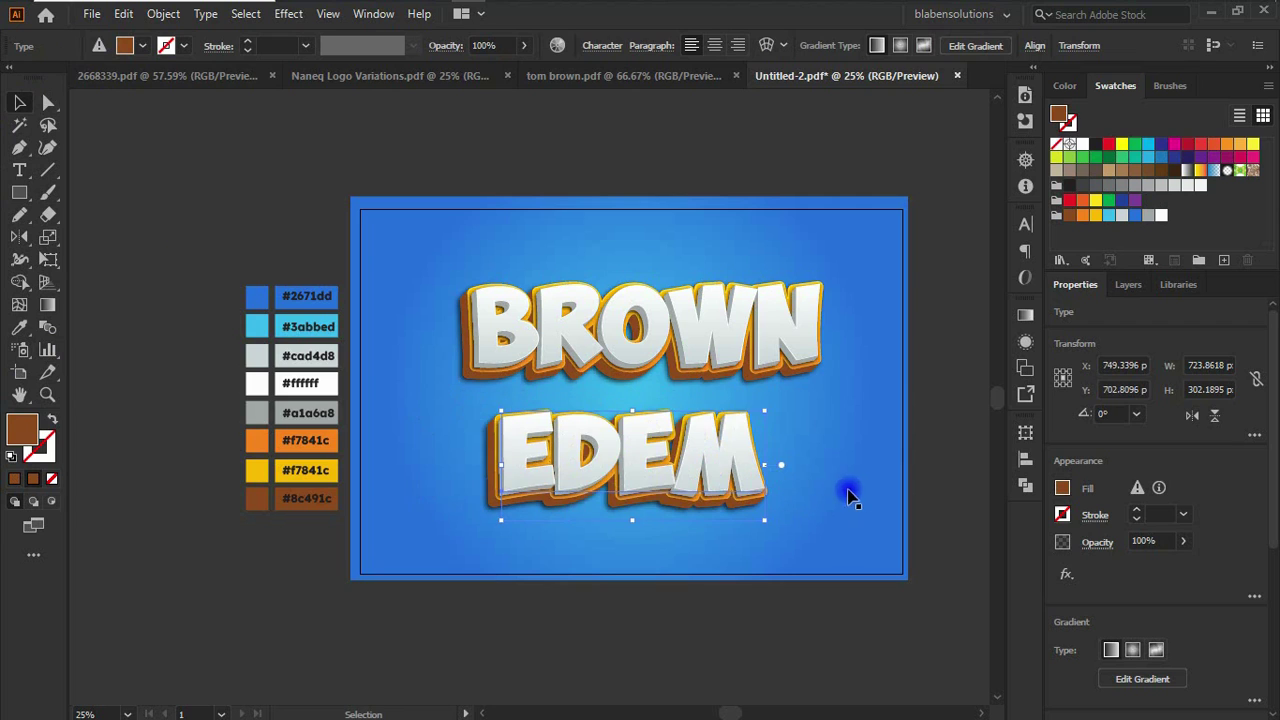
scroll(830, 476, "up", 1)
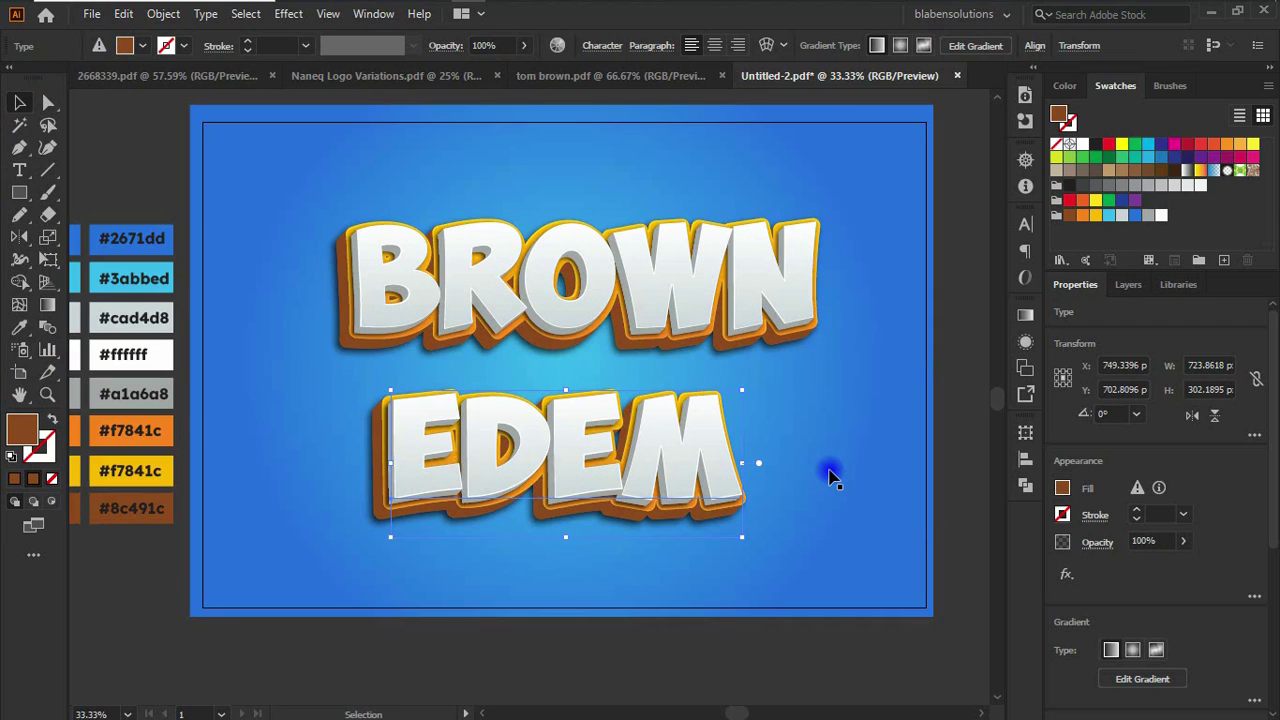